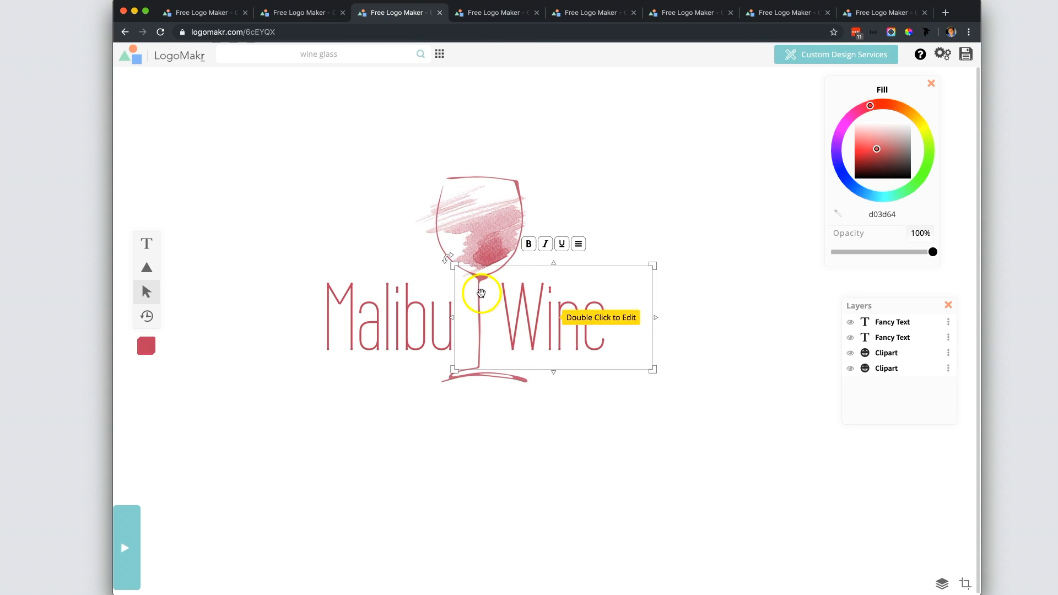
- Compare the wine glass version of the Malibu Wine logo with the bottle-and-waves version and its bold lettering
{"action": "left_click", "coordinate": [472, 371]}
{"action": "left_click", "coordinate": [484, 15]}
{"action": "left_click", "coordinate": [645, 220]}
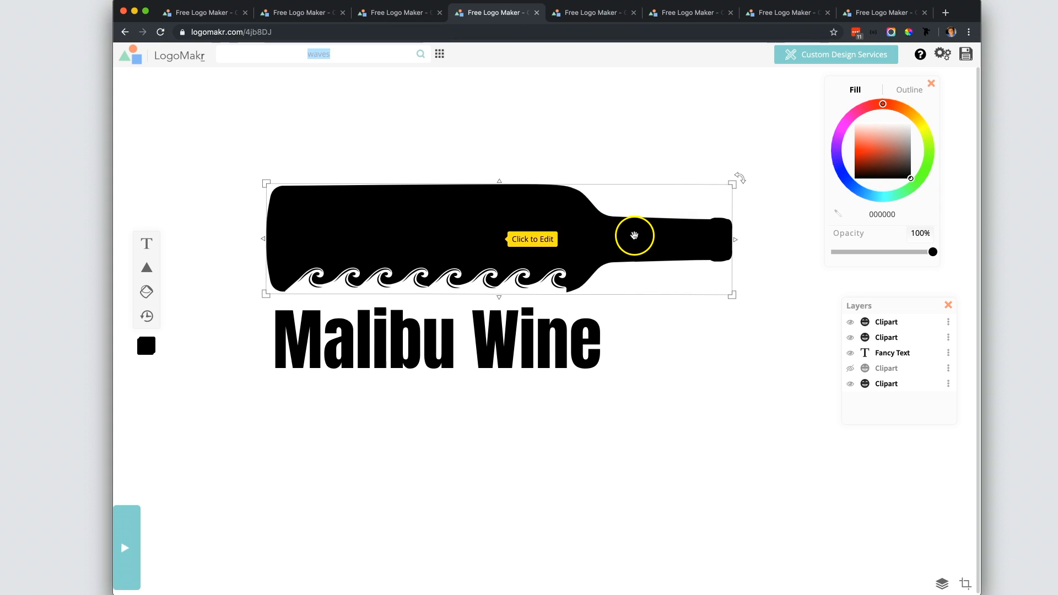
{"action": "left_click", "coordinate": [495, 358]}
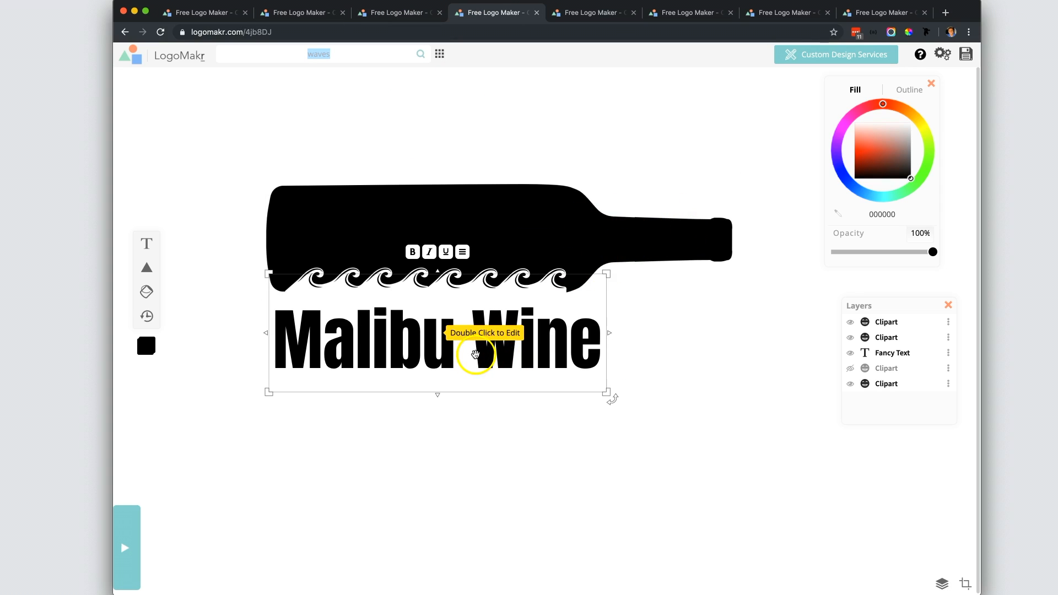
{"action": "left_click", "coordinate": [518, 251]}
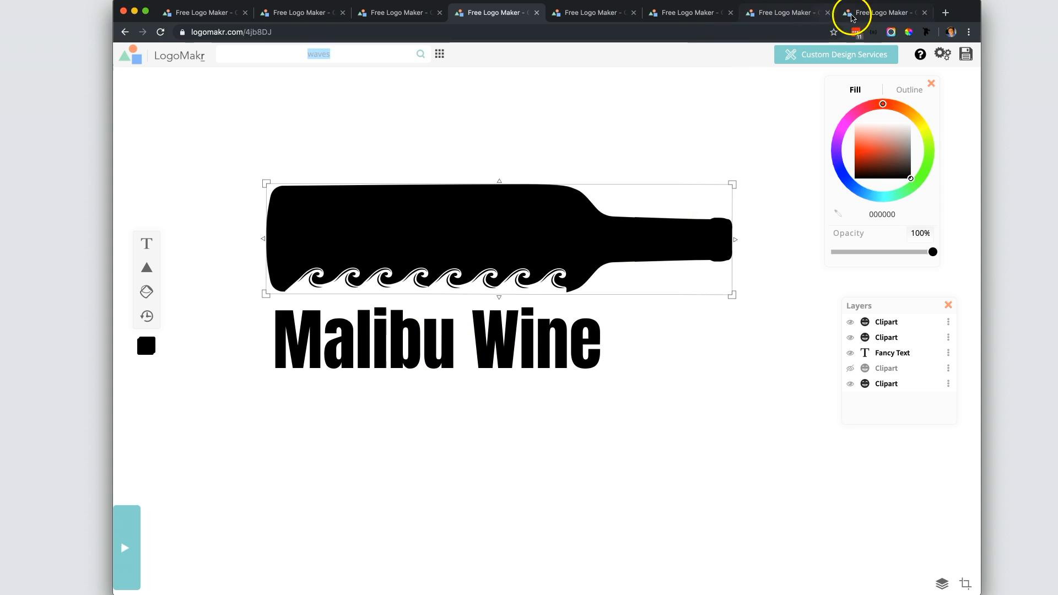
- Review the checklist points "Font Matches the icon(s)" and "Symmetrical"
{"action": "left_click", "coordinate": [868, 16]}
{"action": "left_click", "coordinate": [439, 207]}
{"action": "left_click", "coordinate": [189, 213]}
{"action": "left_click", "coordinate": [388, 272]}
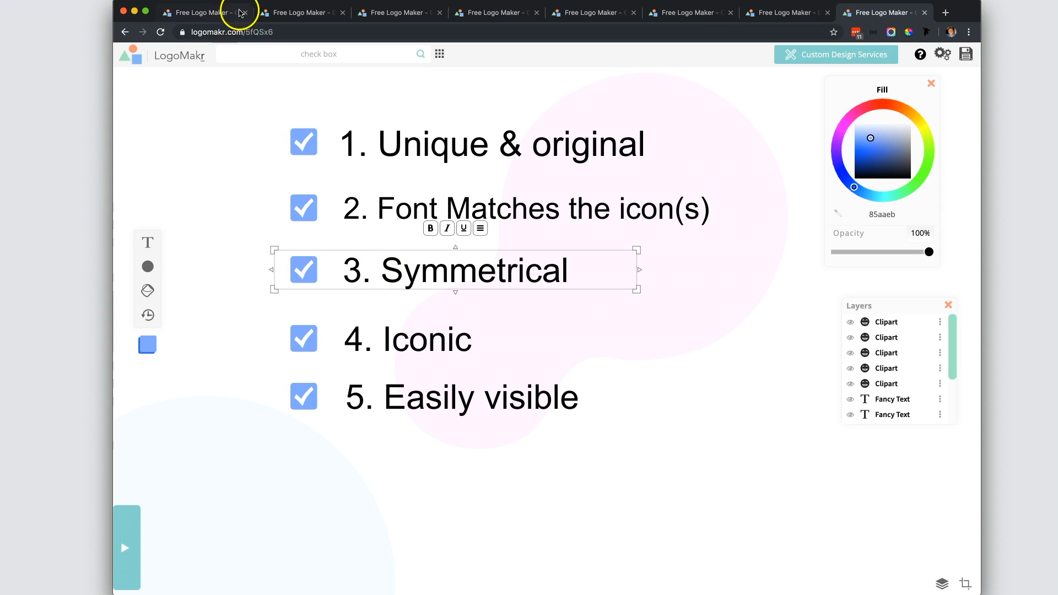
- View the True Cotton logo and examine the symmetry of the Malibu Wine wine glass logo around its stem
{"action": "left_click", "coordinate": [215, 14]}
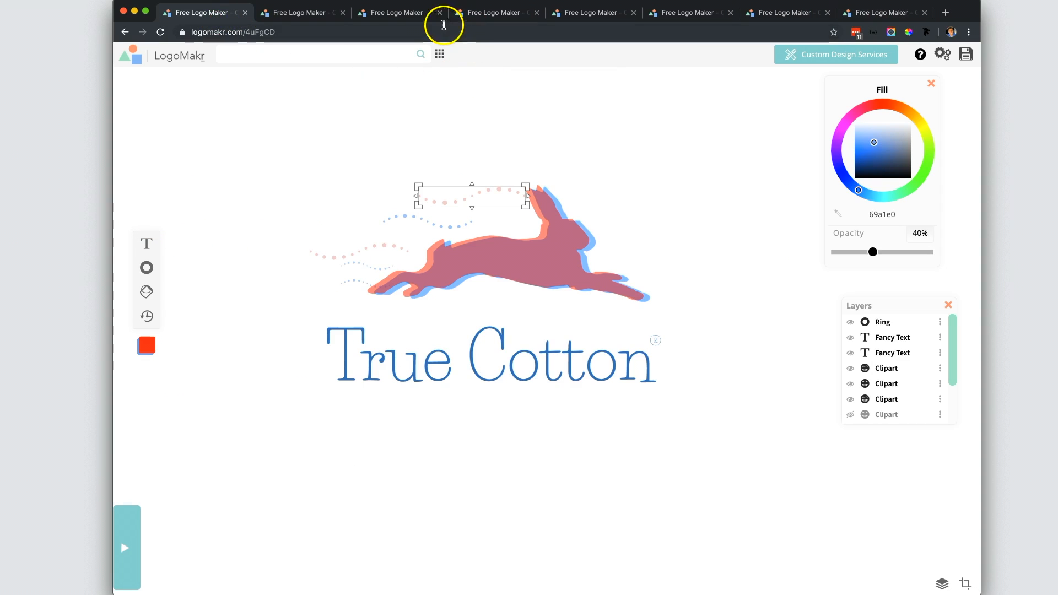
{"action": "left_click", "coordinate": [398, 14]}
{"action": "left_click", "coordinate": [319, 163]}
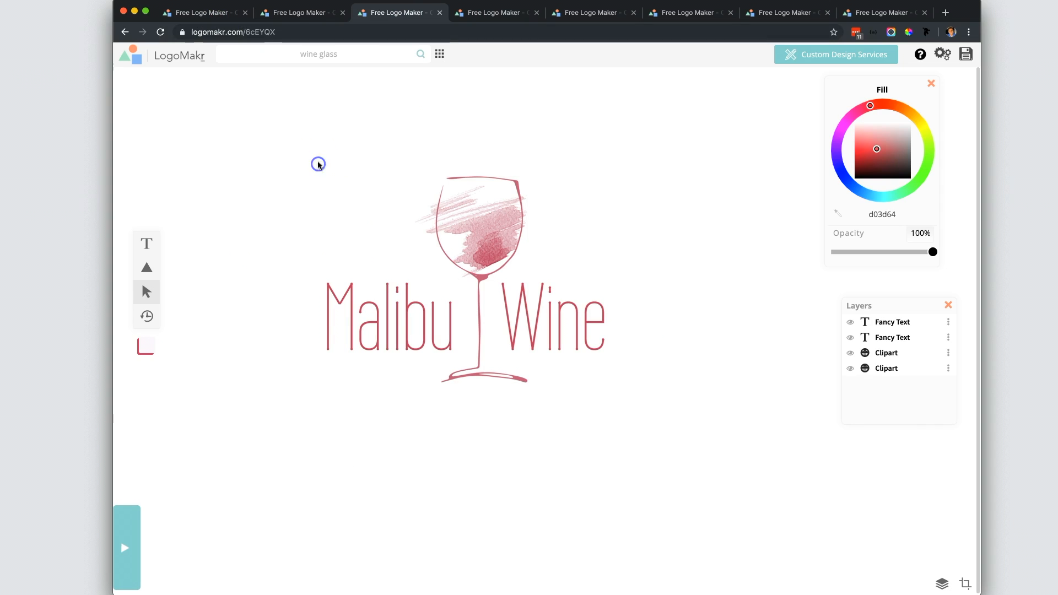
{"action": "left_click", "coordinate": [328, 317]}
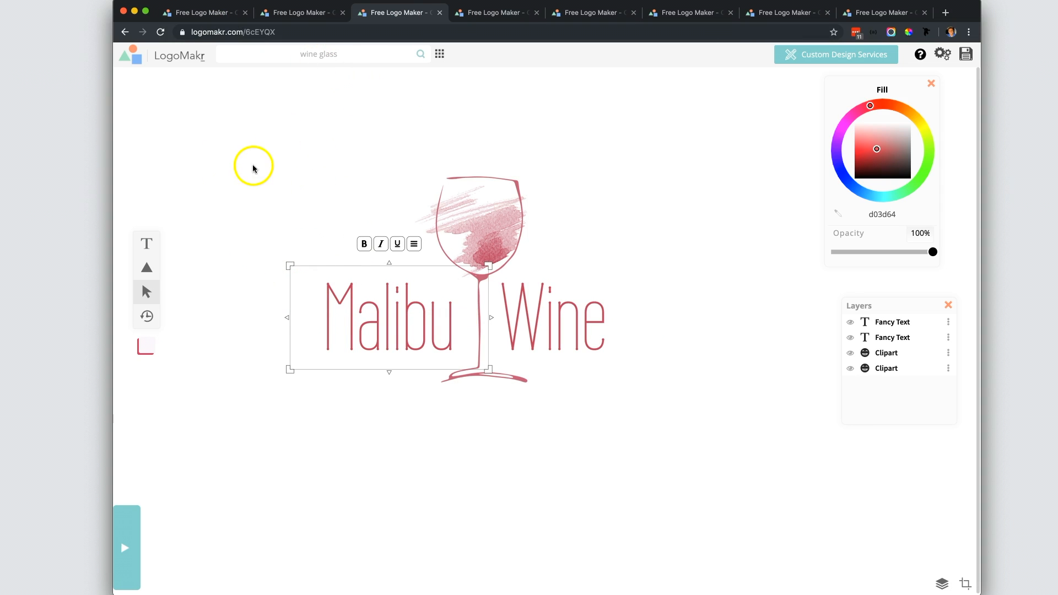
{"action": "left_click_drag", "start_coordinate": [338, 300], "coordinate": [384, 288]}
{"action": "left_click", "coordinate": [322, 154]}
{"action": "left_click", "coordinate": [377, 303]}
{"action": "left_click", "coordinate": [345, 187]}
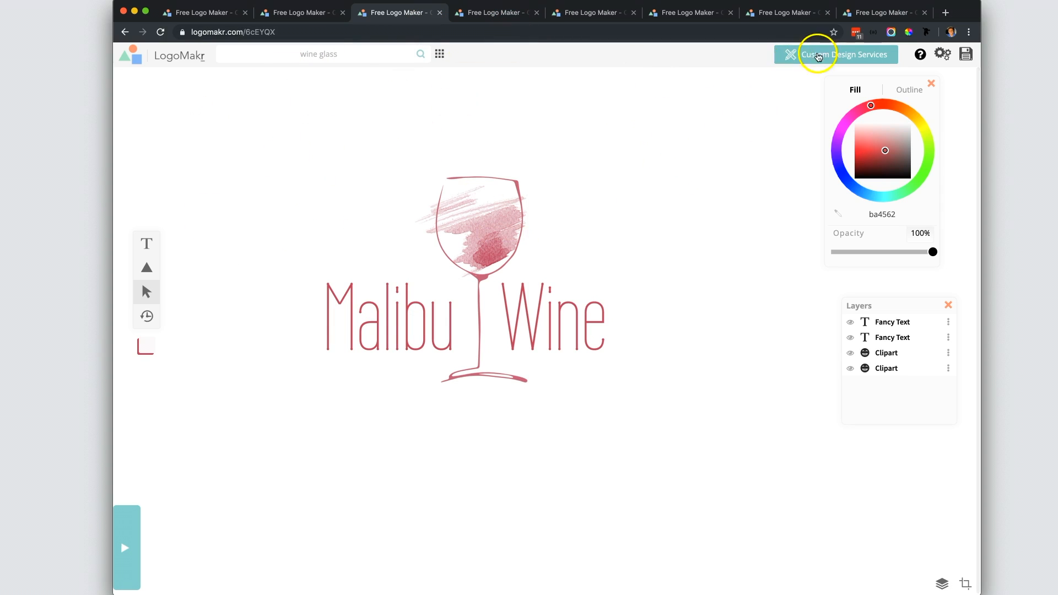
- Check the "Iconic" checklist point against the Malibu Wines, bottle, Inner Balance, Sara House and Lobster House logos
{"action": "left_click", "coordinate": [865, 14]}
{"action": "left_click", "coordinate": [196, 218]}
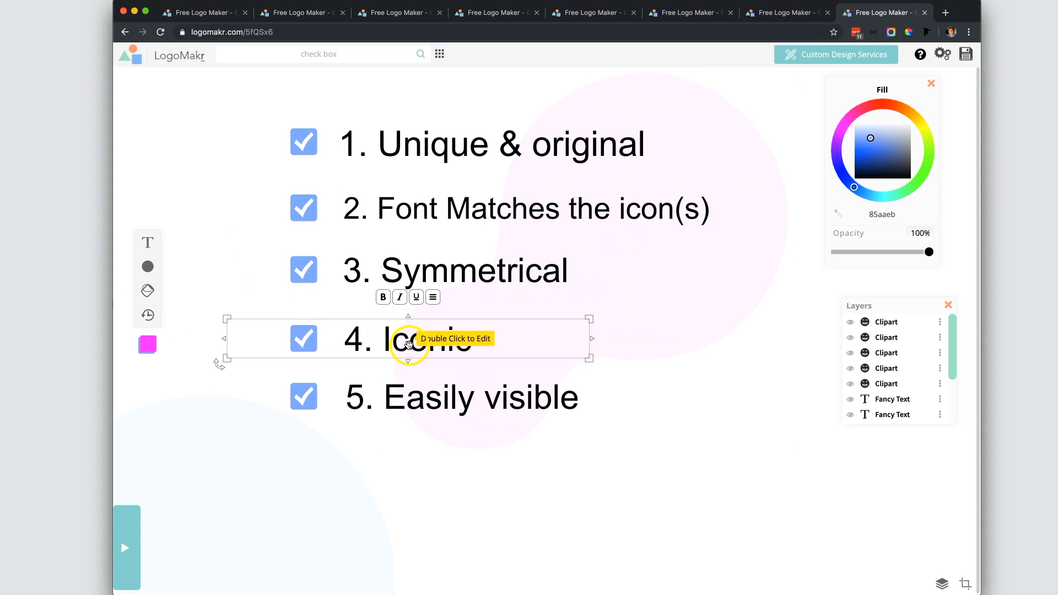
{"action": "left_click", "coordinate": [281, 14]}
{"action": "left_click", "coordinate": [269, 162]}
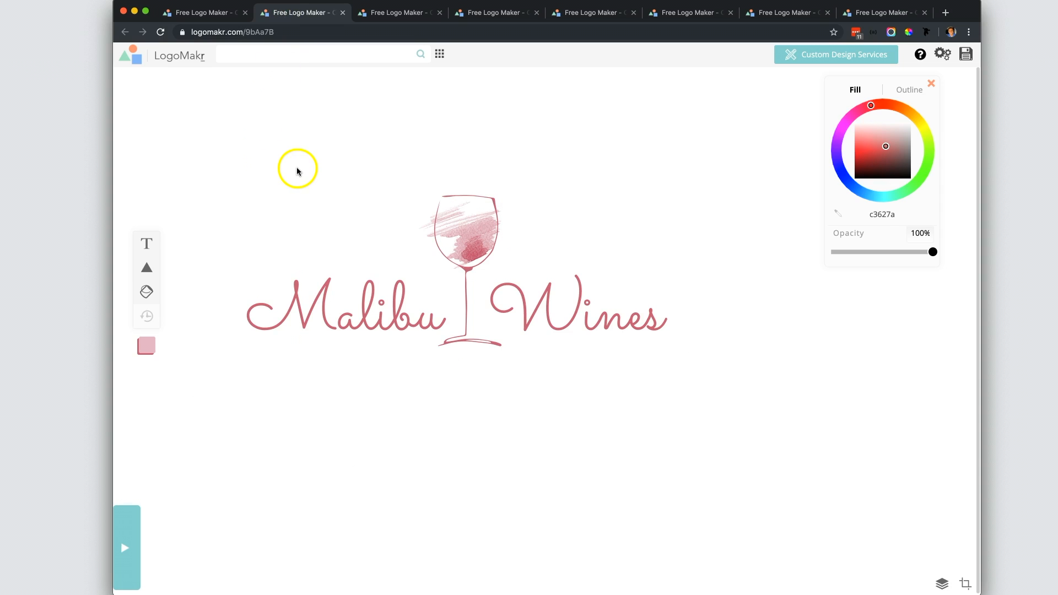
{"action": "left_click", "coordinate": [482, 13]}
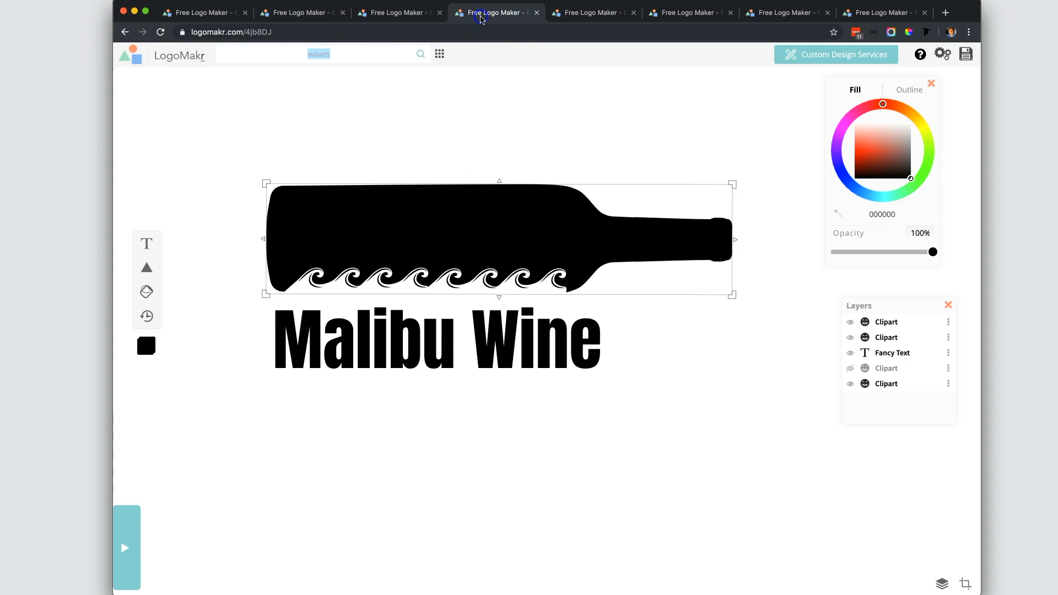
{"action": "left_click", "coordinate": [608, 17]}
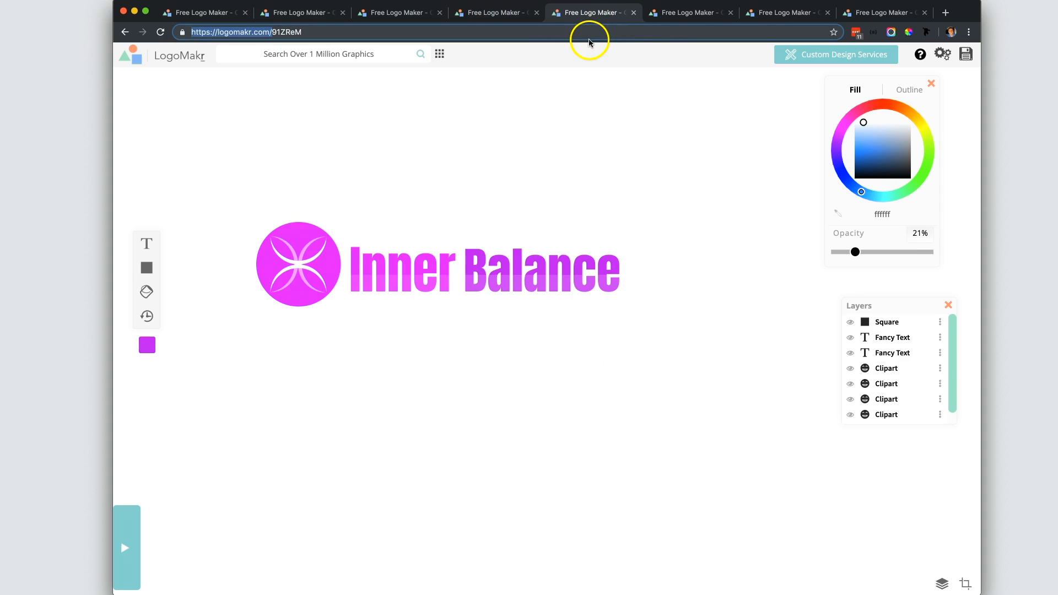
{"action": "left_click", "coordinate": [691, 18]}
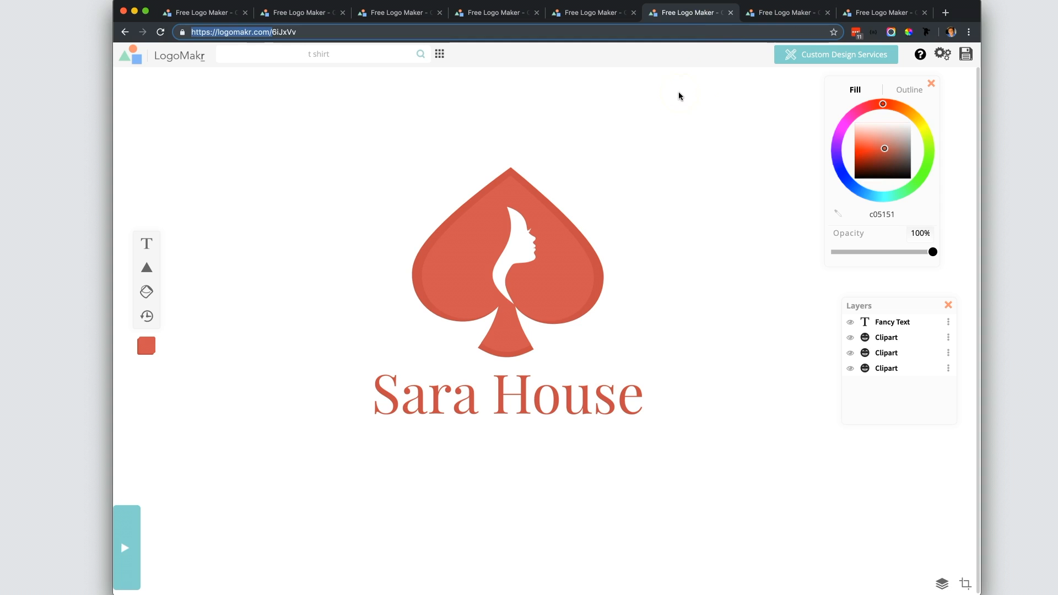
{"action": "left_click", "coordinate": [797, 13]}
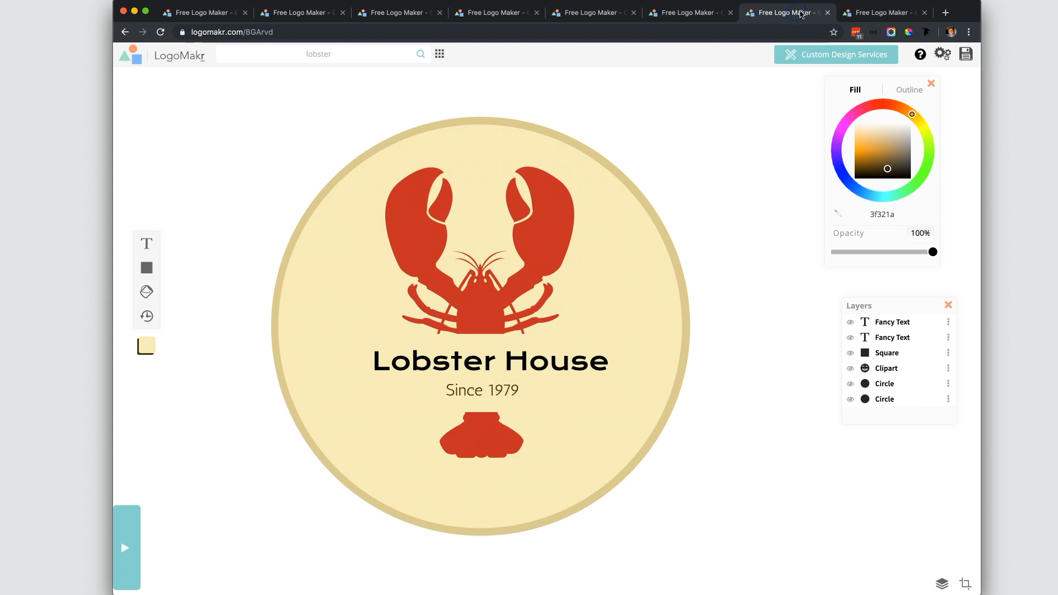
- Review the checklist of logo criteria, focusing on the "Iconic" and "Easily visible" points
{"action": "left_click", "coordinate": [862, 12]}
{"action": "left_click", "coordinate": [428, 359]}
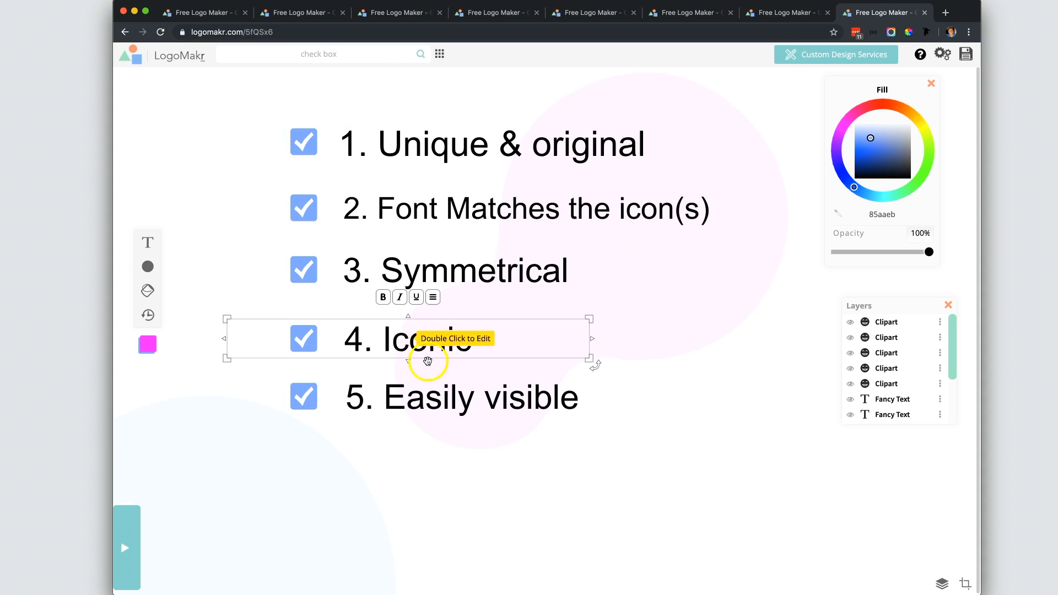
{"action": "left_click", "coordinate": [417, 398]}
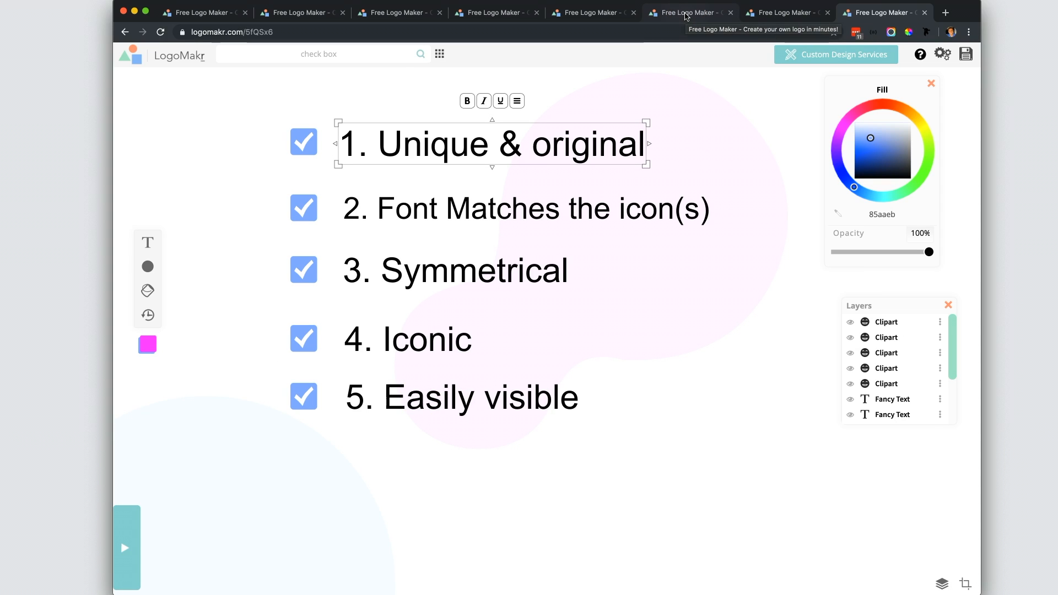
{"action": "left_click", "coordinate": [158, 114]}
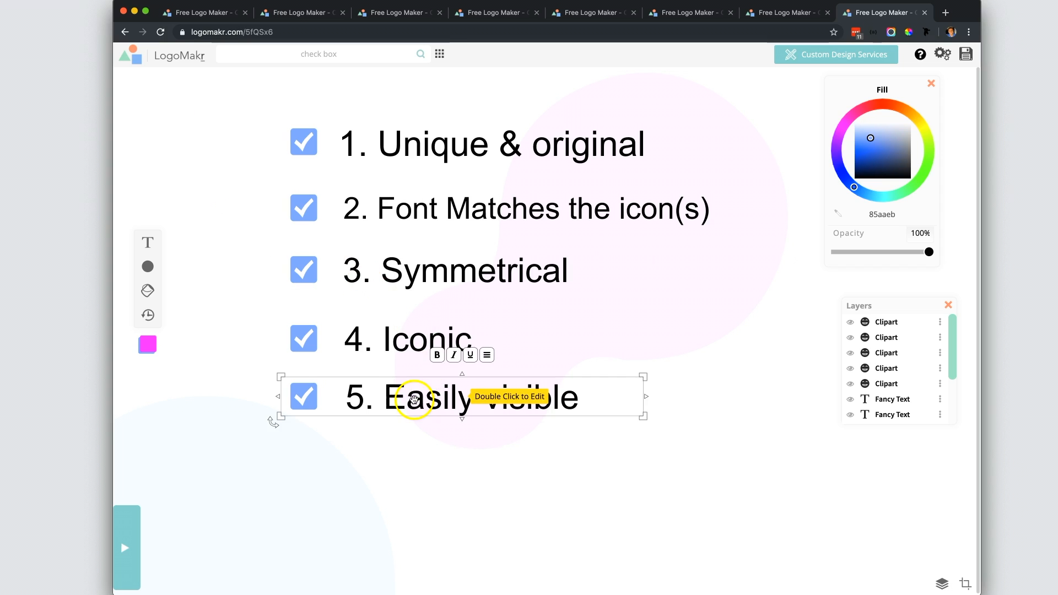
{"action": "left_click", "coordinate": [304, 208]}
{"action": "left_click", "coordinate": [231, 146]}
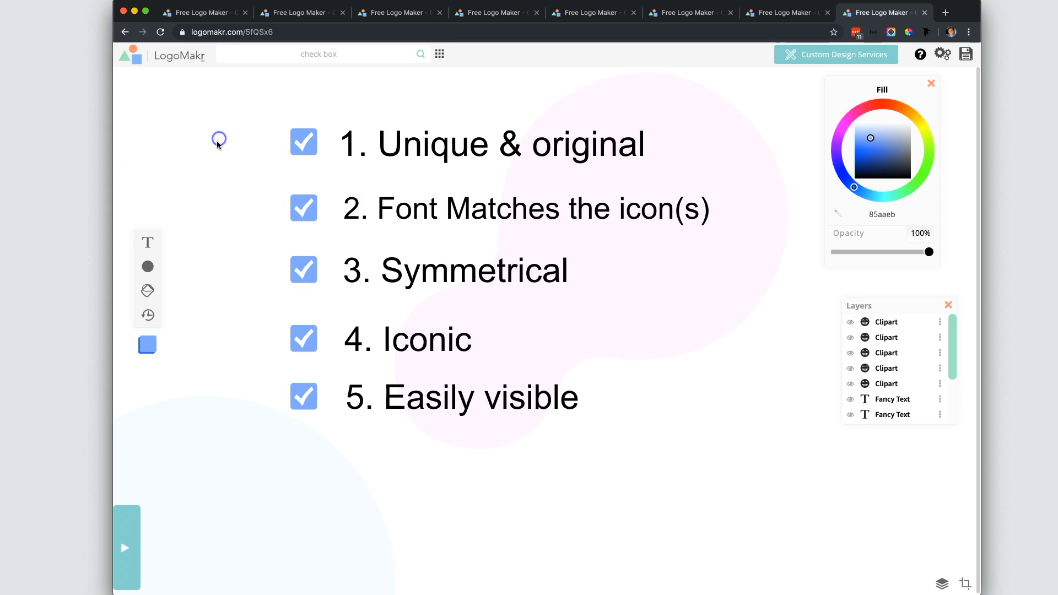
- Examine the parts of the True Cotton logo, including its lettering, dotted trails and overlapping rabbit shapes
{"action": "left_click", "coordinate": [208, 14]}
{"action": "left_click", "coordinate": [230, 113]}
{"action": "left_click_drag", "start_coordinate": [231, 110], "coordinate": [310, 184]}
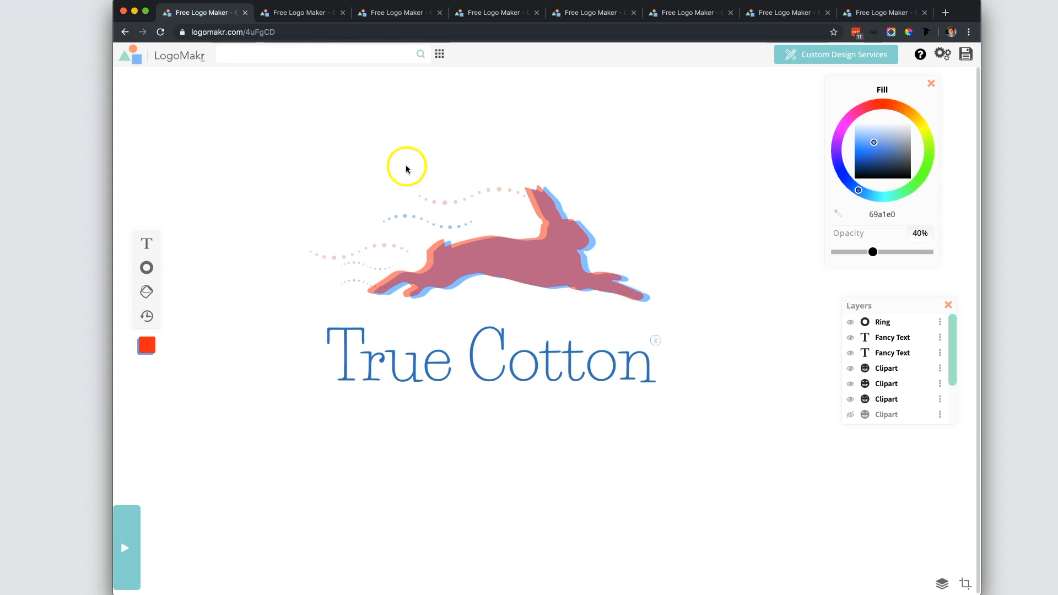
{"action": "left_click", "coordinate": [307, 137]}
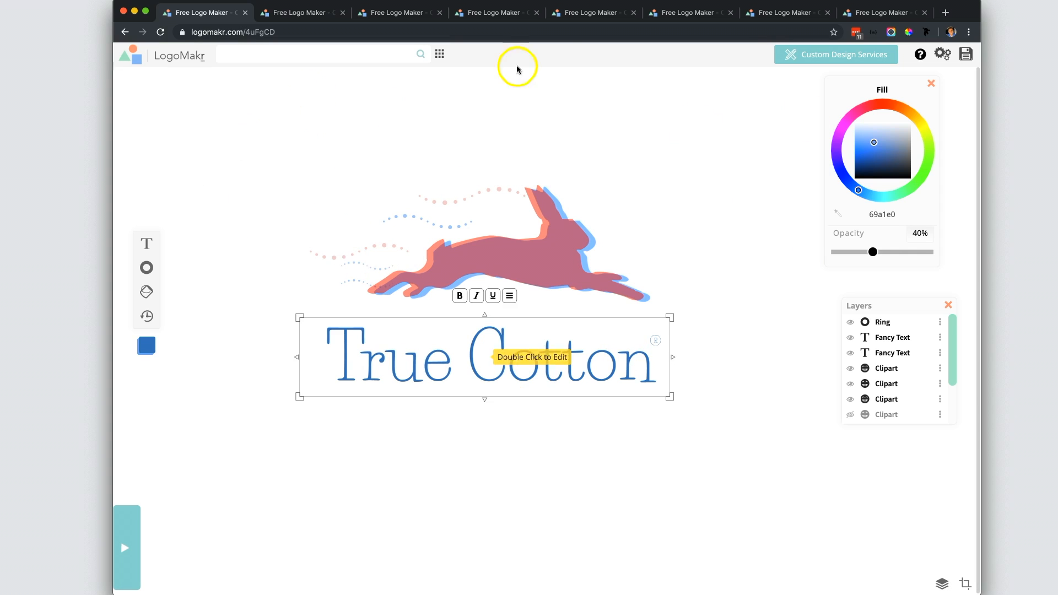
{"action": "left_click", "coordinate": [253, 110]}
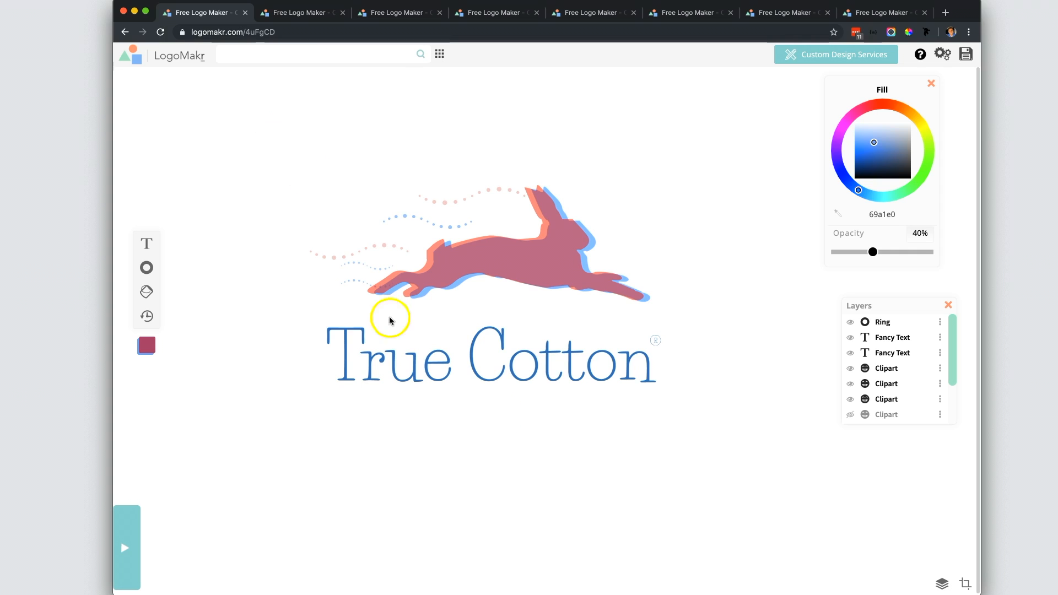
{"action": "left_click", "coordinate": [431, 192]}
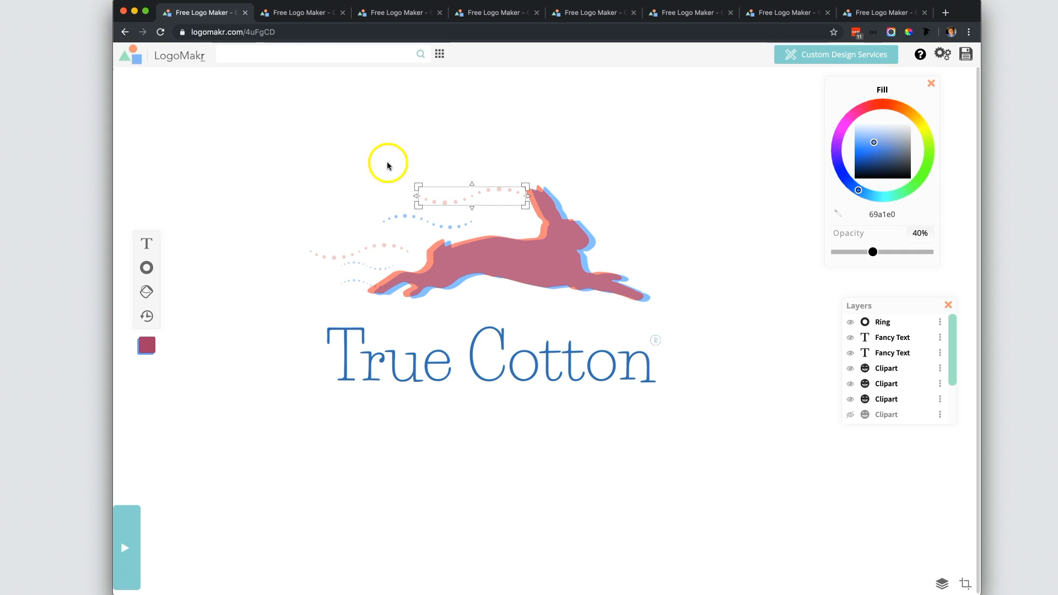
{"action": "left_click", "coordinate": [609, 259]}
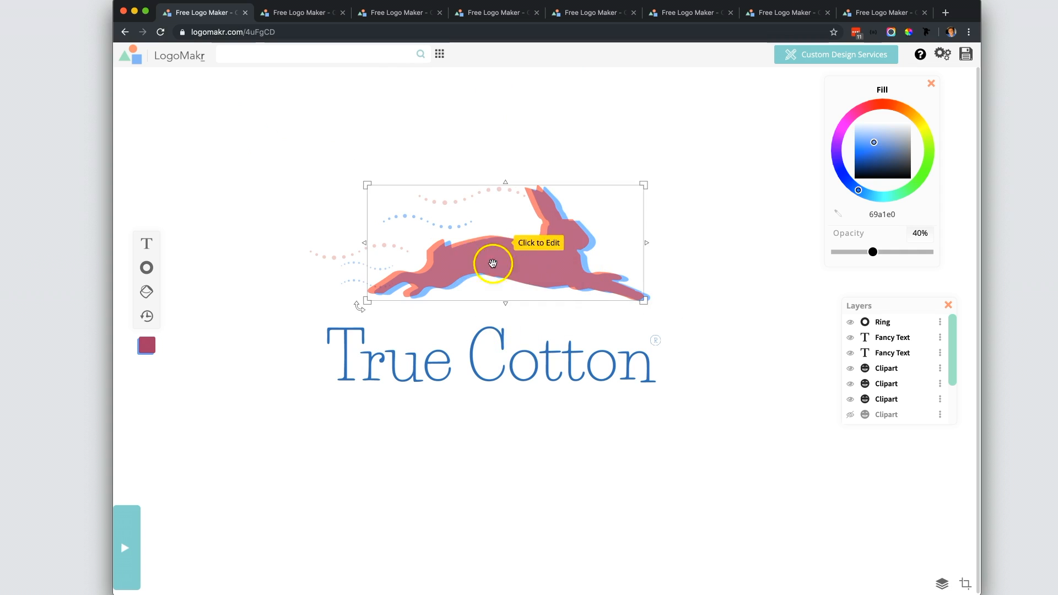
- Search the graphics library for "rabbit" and add the black running rabbit silhouette to the True Cotton design twice
{"action": "left_click", "coordinate": [348, 53]}
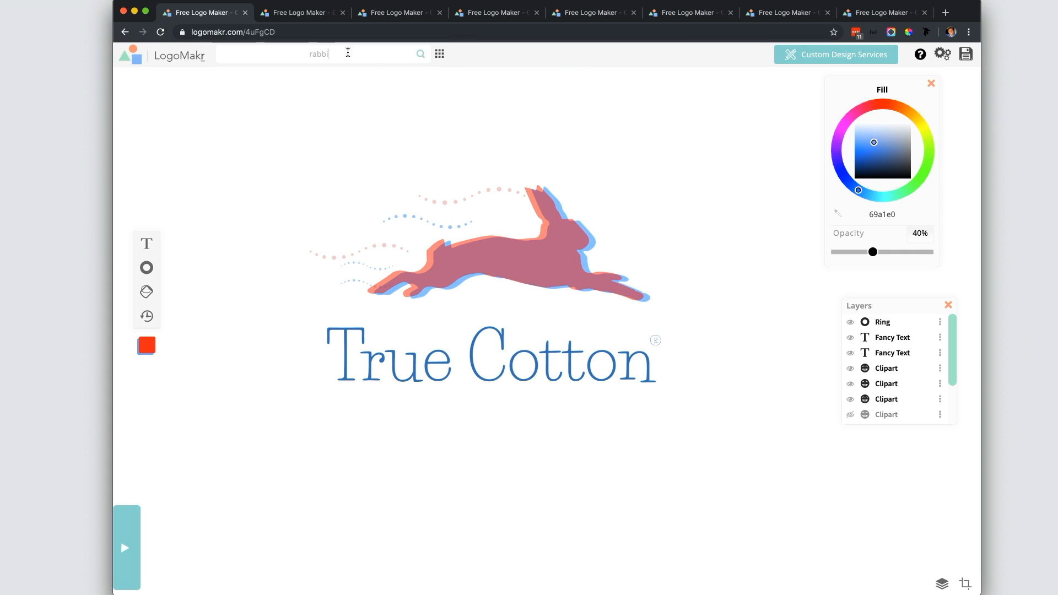
{"action": "key", "text": "Return"}
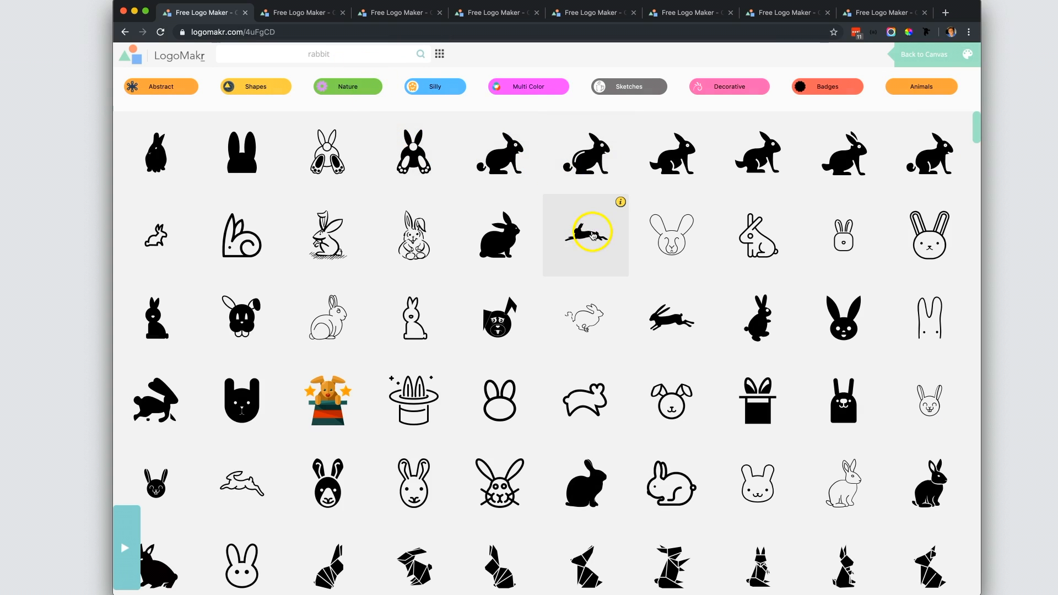
{"action": "scroll", "coordinate": [584, 298], "scroll_direction": "down", "scroll_amount": 5}
{"action": "scroll", "coordinate": [589, 303], "scroll_direction": "up", "scroll_amount": 5}
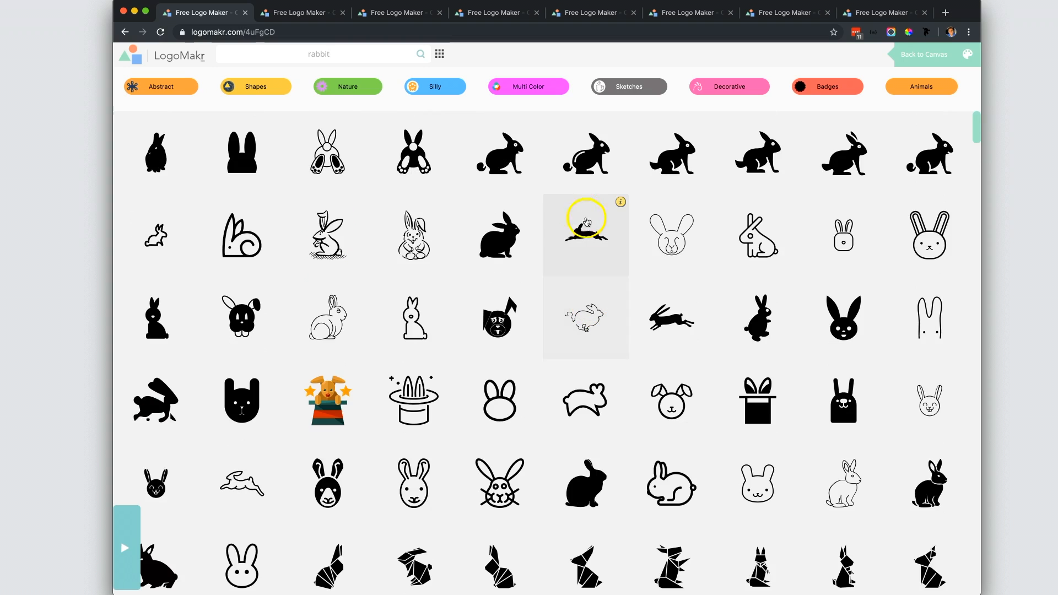
{"action": "left_click", "coordinate": [583, 226]}
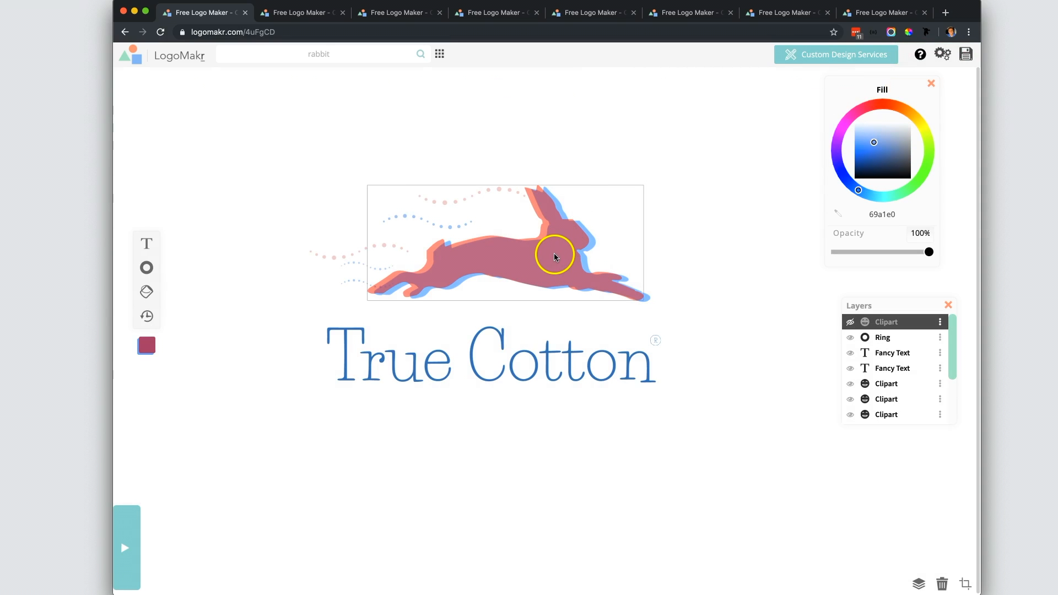
{"action": "left_click", "coordinate": [668, 158]}
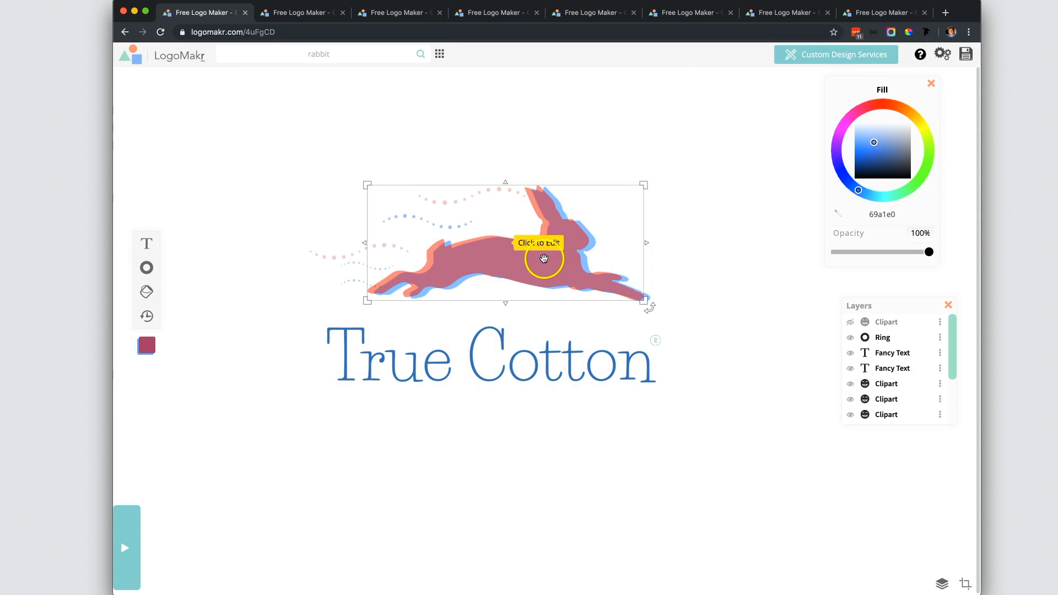
{"action": "left_click", "coordinate": [350, 54]}
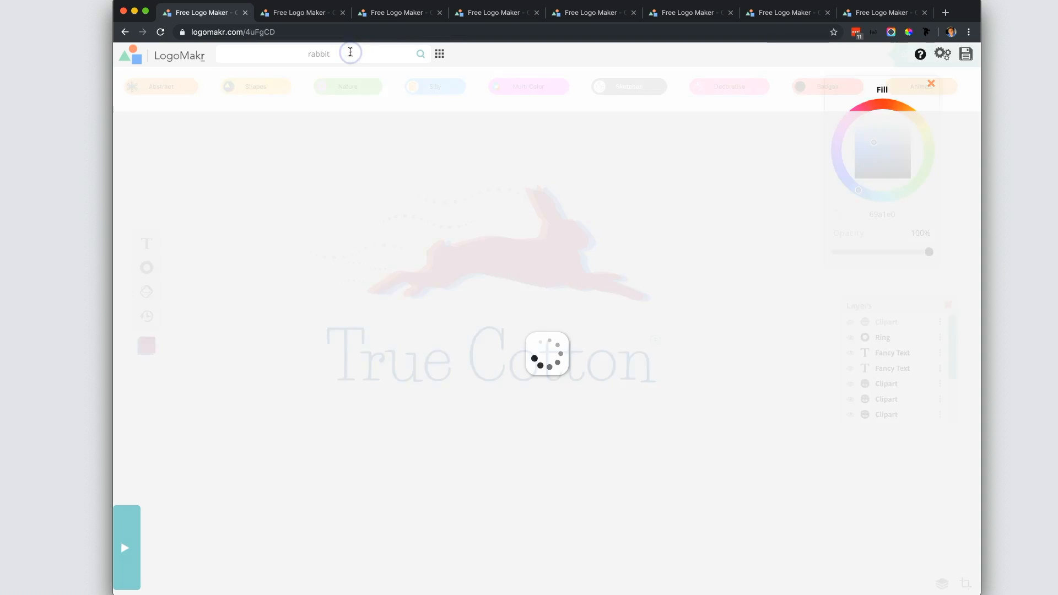
{"action": "left_click", "coordinate": [583, 232]}
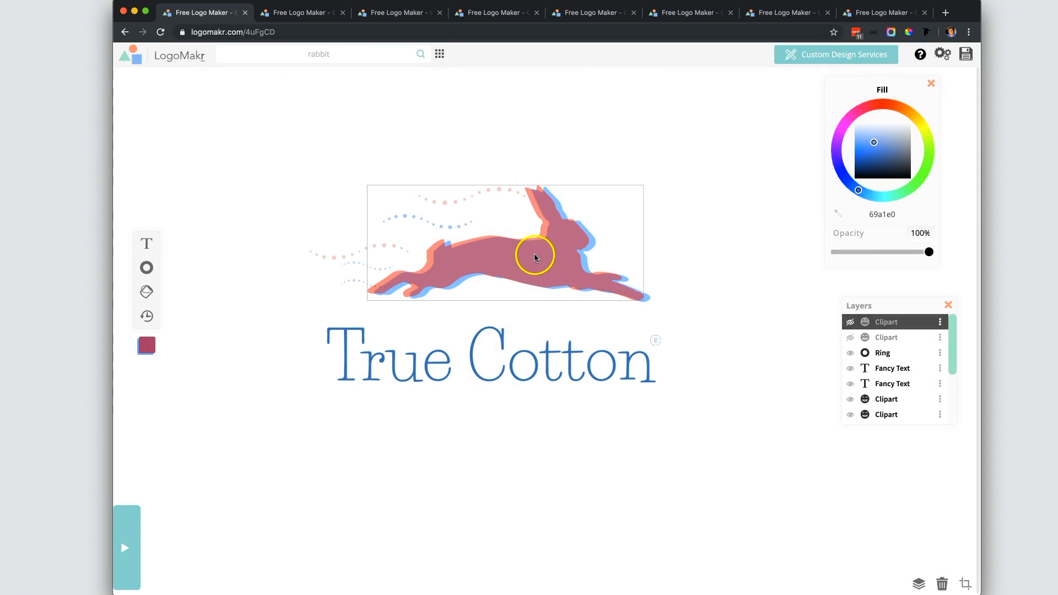
- Add the black sitting rabbit clipart from the rabbit results and delete it again
{"action": "left_click", "coordinate": [361, 55]}
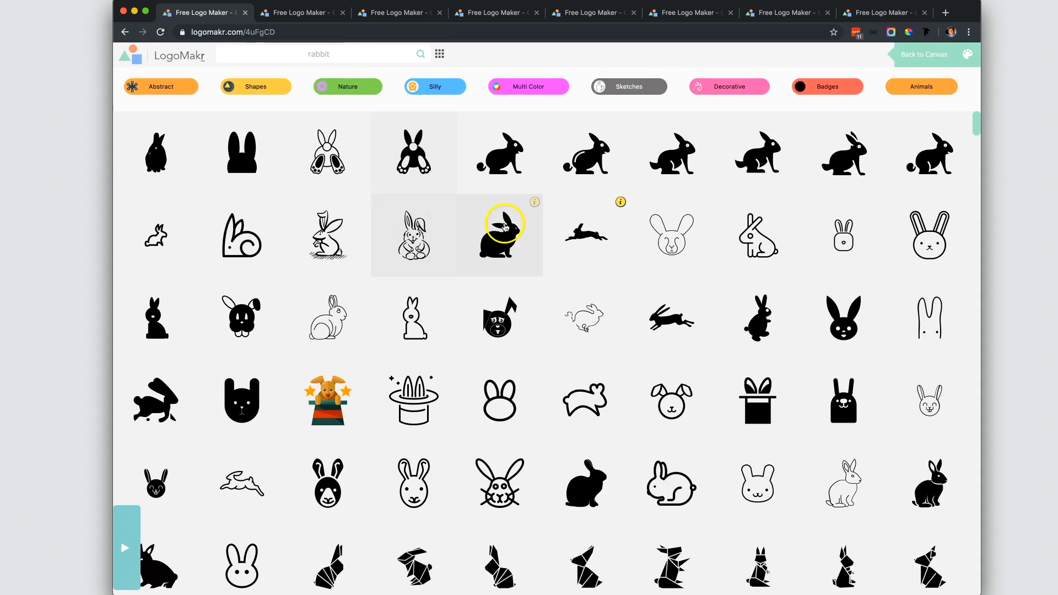
{"action": "left_click", "coordinate": [504, 241]}
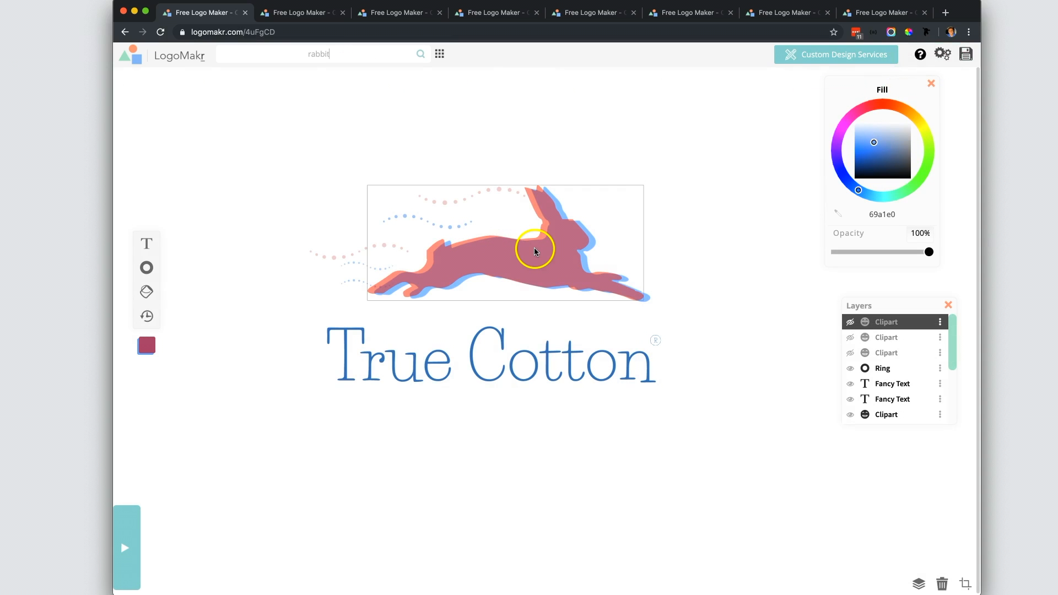
{"action": "left_click", "coordinate": [850, 323]}
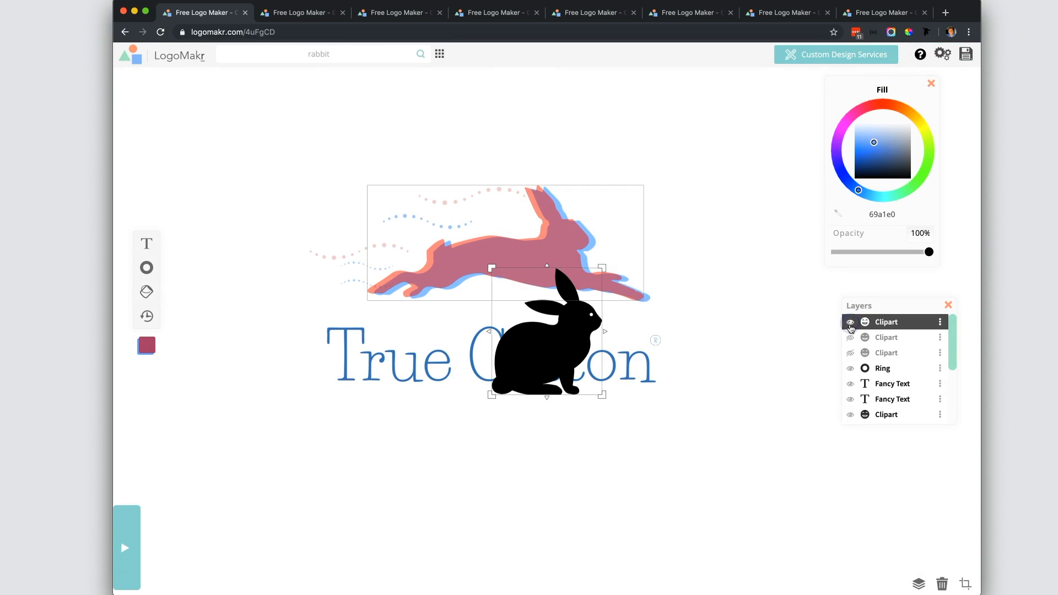
{"action": "left_click", "coordinate": [942, 324]}
{"action": "left_click", "coordinate": [892, 422]}
- Make the topmost running rabbit clipart visible and move it above the dotted trails of the True Cotton logo
{"action": "left_click", "coordinate": [850, 324]}
{"action": "left_click_drag", "start_coordinate": [544, 332], "coordinate": [695, 164]}
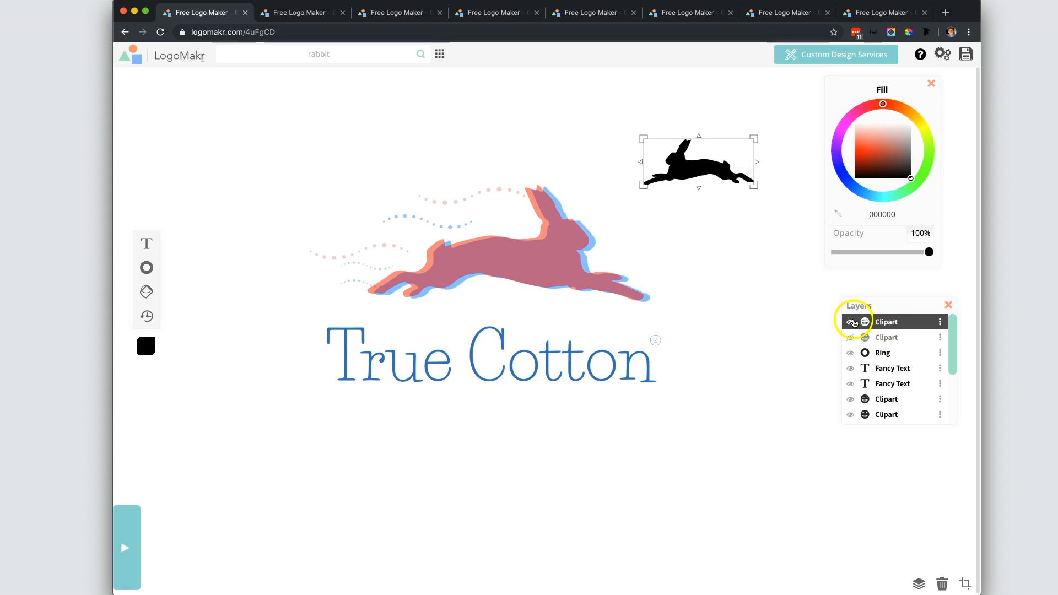
{"action": "left_click", "coordinate": [851, 324]}
{"action": "left_click", "coordinate": [851, 324]}
{"action": "left_click_drag", "start_coordinate": [693, 162], "coordinate": [426, 132]}
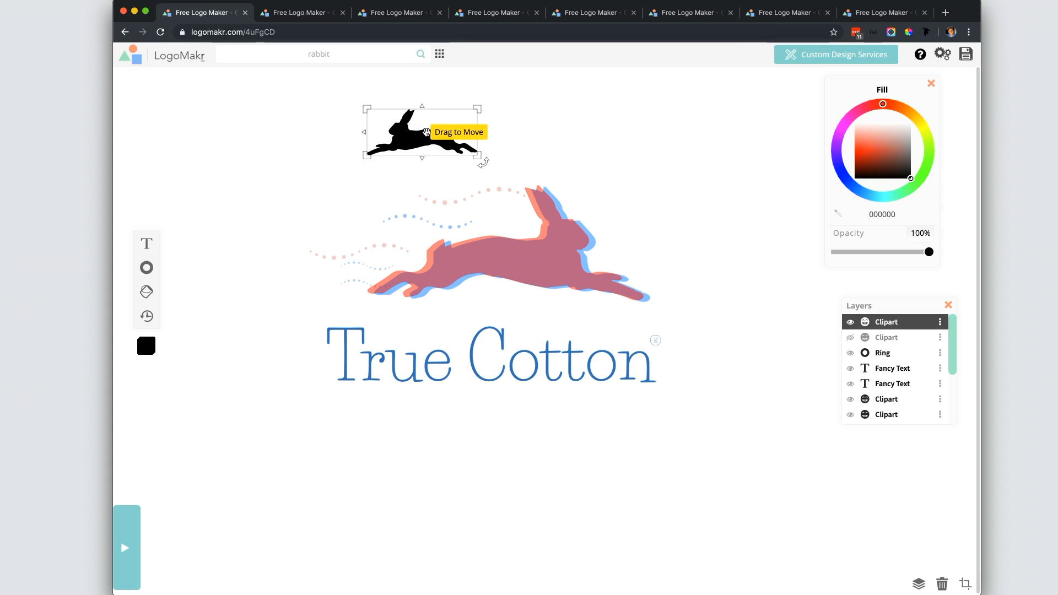
- Flip the black running rabbit horizontally so it faces the opposite way, and move it clear of the logo, past its right side
{"action": "right_click", "coordinate": [427, 132]}
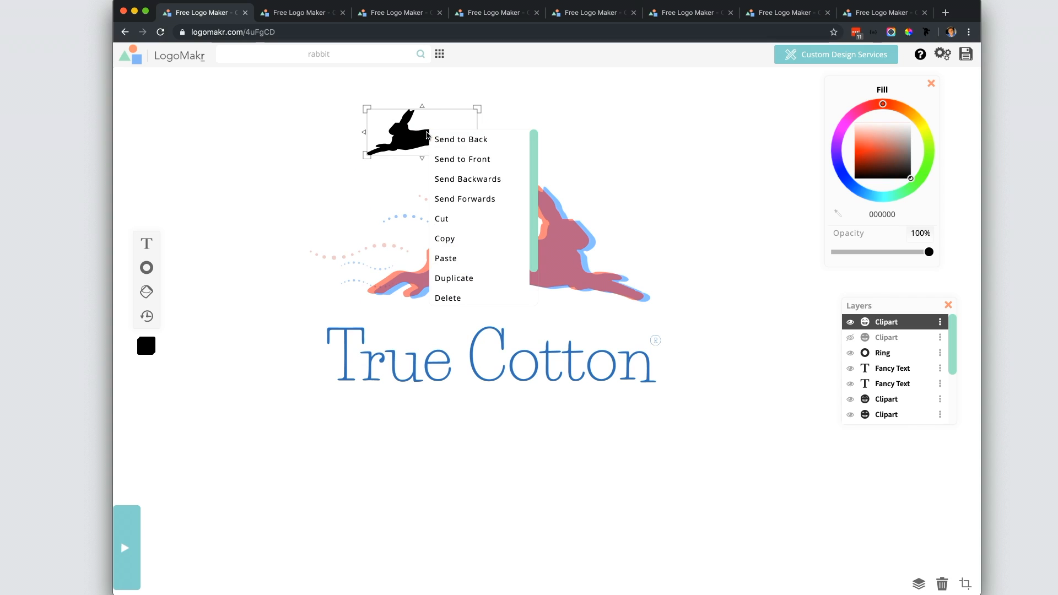
{"action": "scroll", "coordinate": [469, 199], "scroll_direction": "down", "scroll_amount": 2}
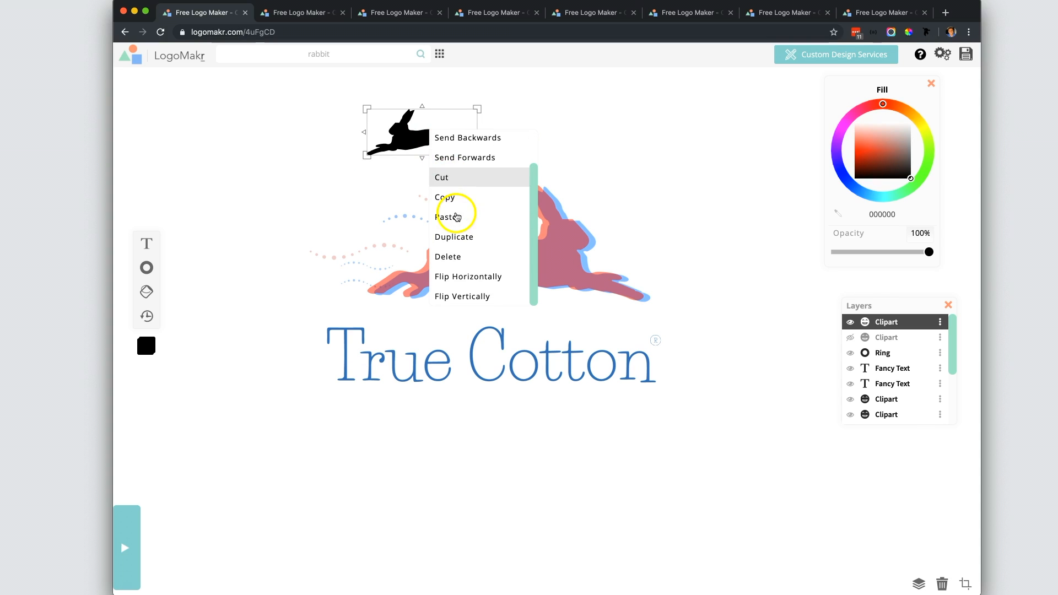
{"action": "left_click", "coordinate": [474, 279]}
{"action": "left_click_drag", "start_coordinate": [430, 135], "coordinate": [783, 234]}
- Reduce the True Cotton logo, move it into the canvas's left half, and bring the black rabbit closer beside it
{"action": "left_click_drag", "start_coordinate": [643, 123], "coordinate": [392, 344]}
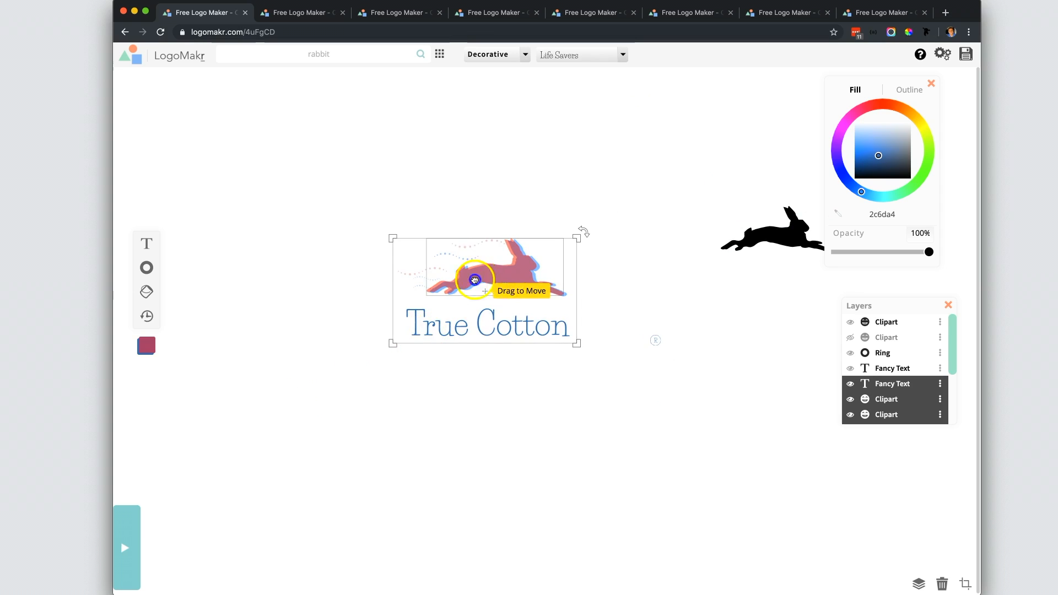
{"action": "left_click_drag", "start_coordinate": [475, 280], "coordinate": [312, 271]}
{"action": "left_click_drag", "start_coordinate": [440, 171], "coordinate": [218, 375]}
{"action": "left_click_drag", "start_coordinate": [284, 291], "coordinate": [259, 223]}
{"action": "left_click_drag", "start_coordinate": [392, 269], "coordinate": [428, 288]}
{"action": "left_click_drag", "start_coordinate": [352, 209], "coordinate": [378, 210]}
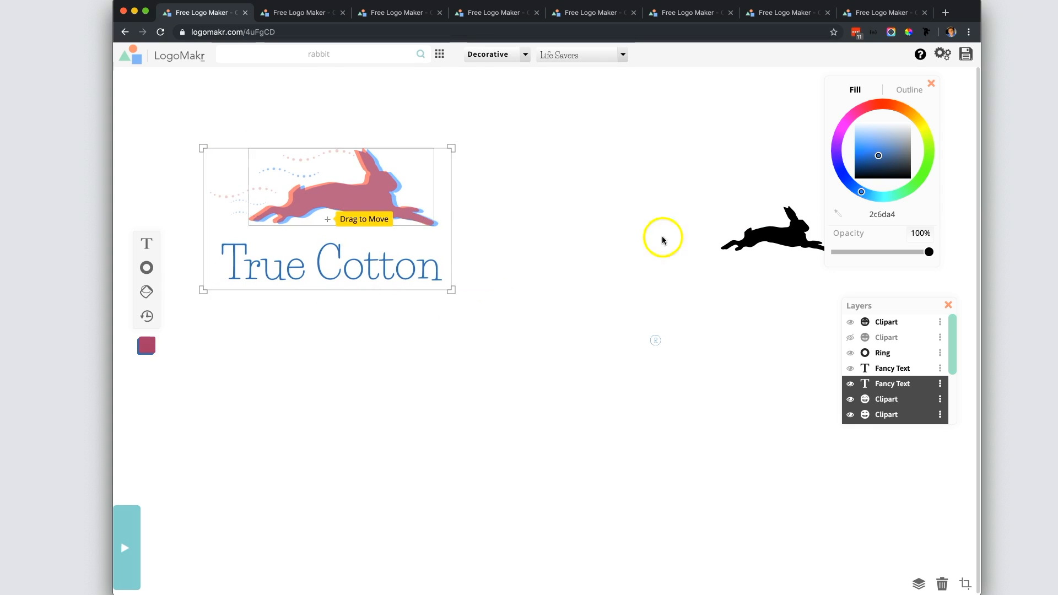
{"action": "left_click_drag", "start_coordinate": [777, 232], "coordinate": [660, 215]}
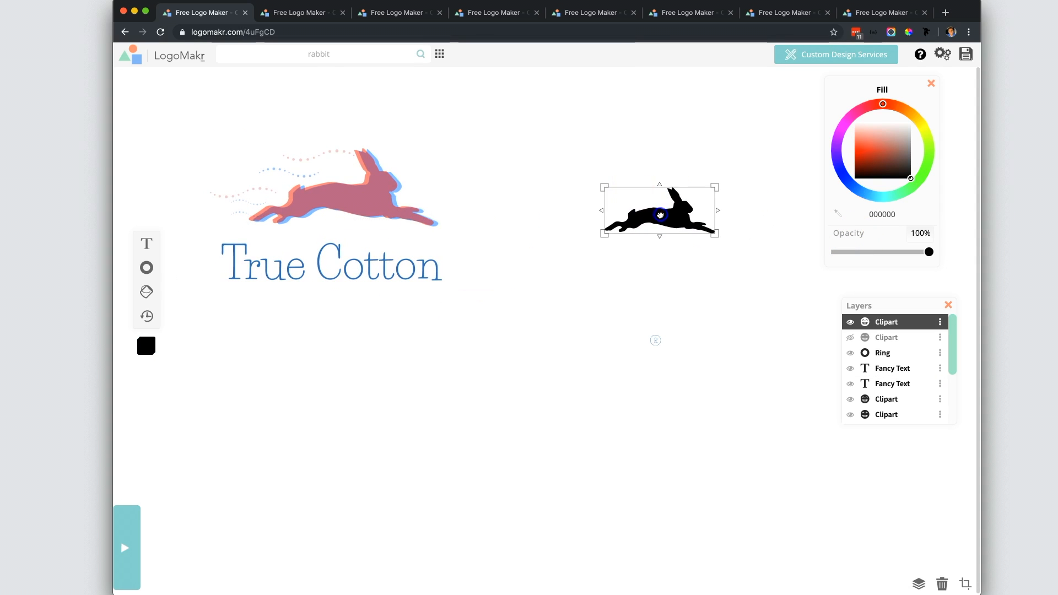
- Copy the fill colour code a14167 from the rabbit in the True Cotton logo
{"action": "left_click", "coordinate": [363, 199]}
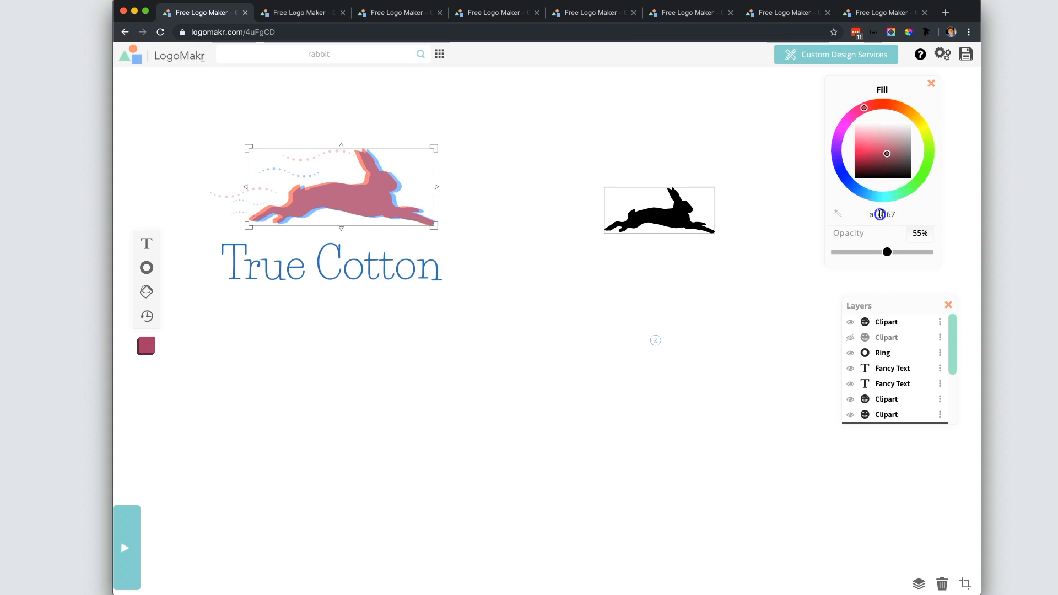
{"action": "left_click", "coordinate": [709, 208]}
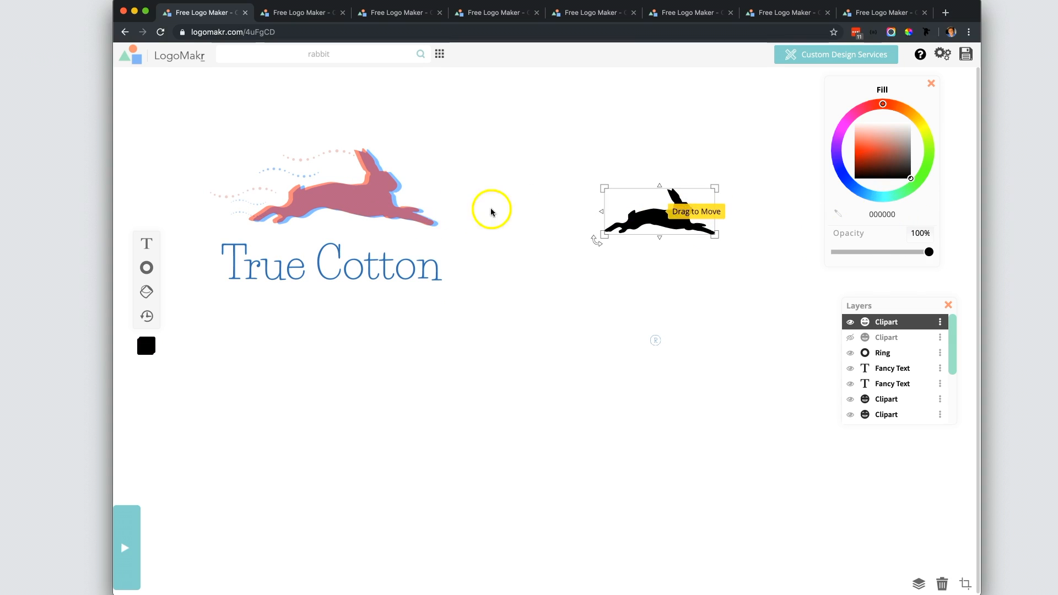
{"action": "left_click", "coordinate": [372, 204]}
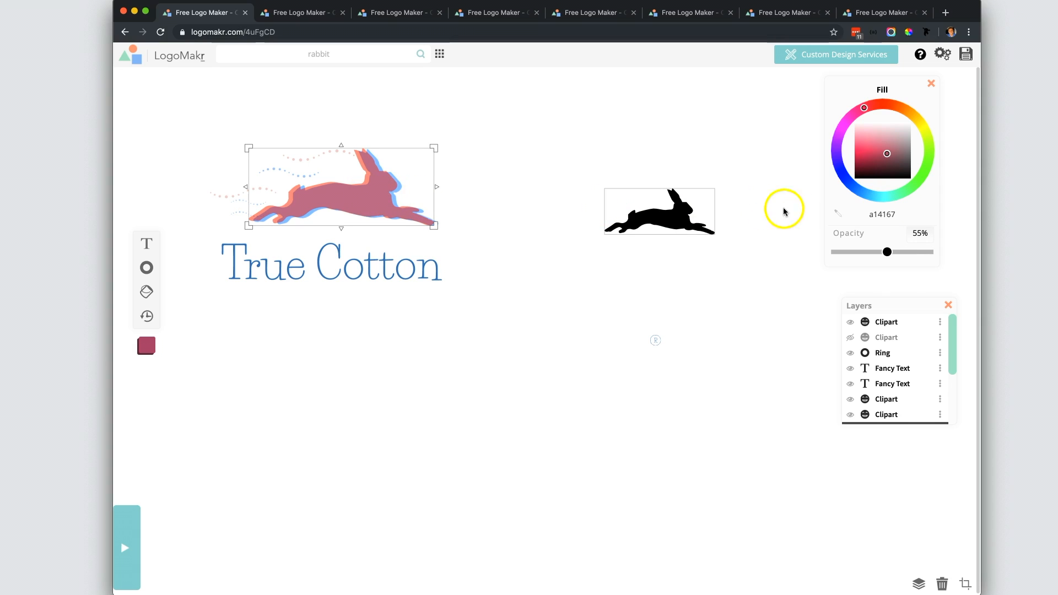
{"action": "key", "text": "super+c"}
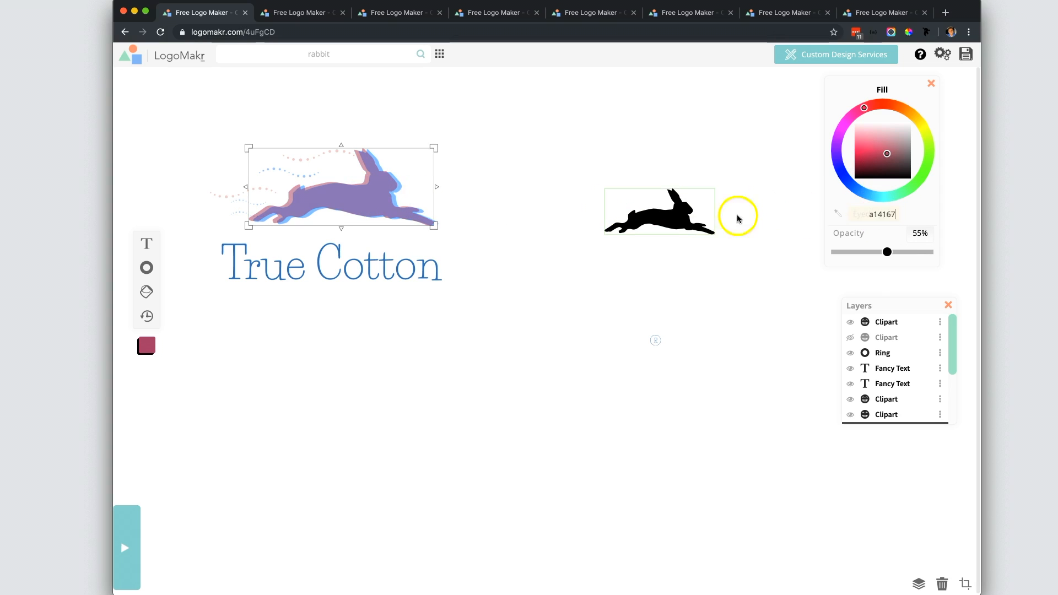
- Undo the accidental colour change on the rabbit in the True Cotton logo
{"action": "left_click", "coordinate": [547, 201]}
{"action": "left_click", "coordinate": [145, 313]}
{"action": "left_click", "coordinate": [146, 313]}
{"action": "left_click", "coordinate": [145, 314]}
{"action": "left_click", "coordinate": [654, 207]}
{"action": "left_click", "coordinate": [229, 220]}
{"action": "left_click", "coordinate": [338, 193]}
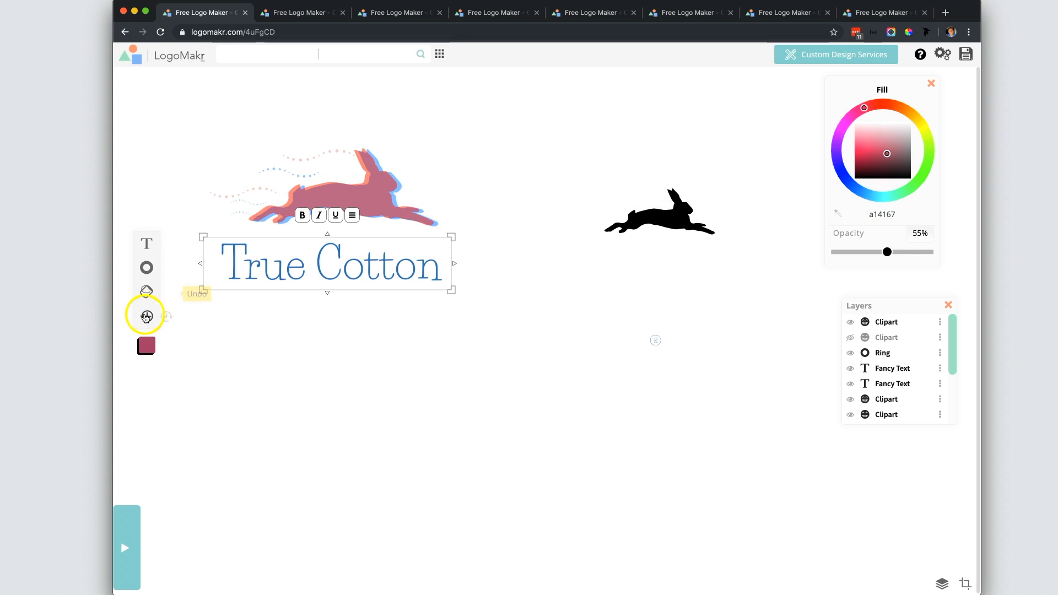
- Fill the black rabbit with colour a14167, set its opacity to 72%, and reposition it slightly
{"action": "left_click", "coordinate": [645, 226]}
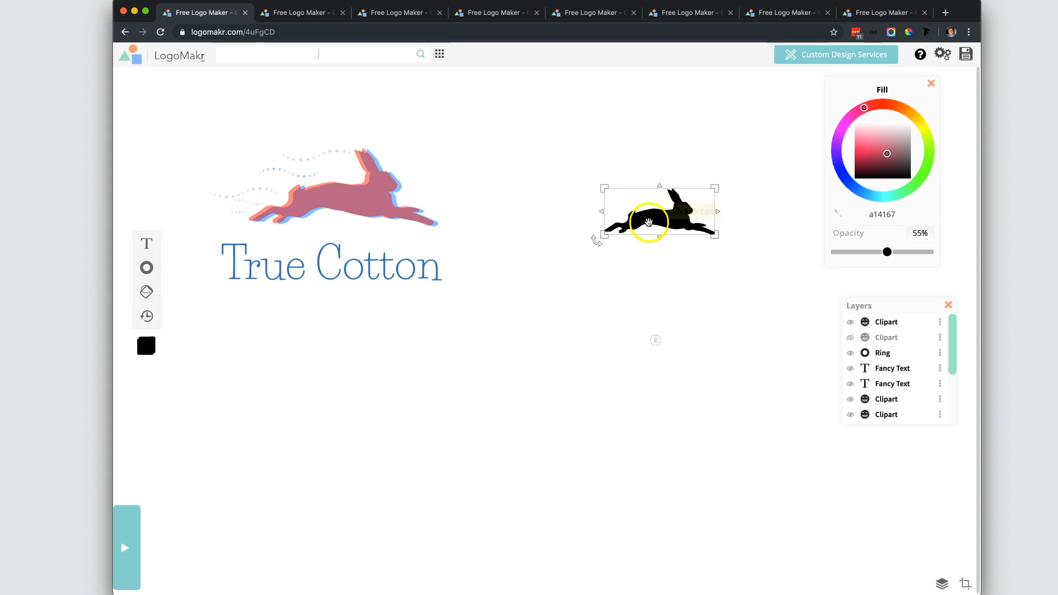
{"action": "left_click", "coordinate": [880, 214]}
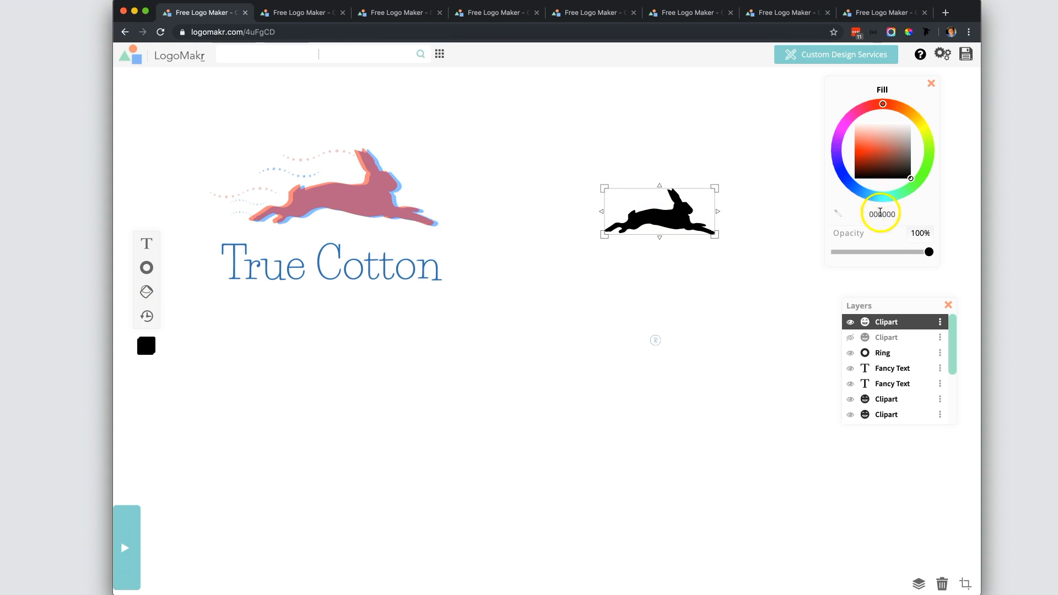
{"action": "key", "text": "super+v"}
{"action": "left_click_drag", "start_coordinate": [662, 216], "coordinate": [608, 207]}
{"action": "left_click", "coordinate": [917, 256]}
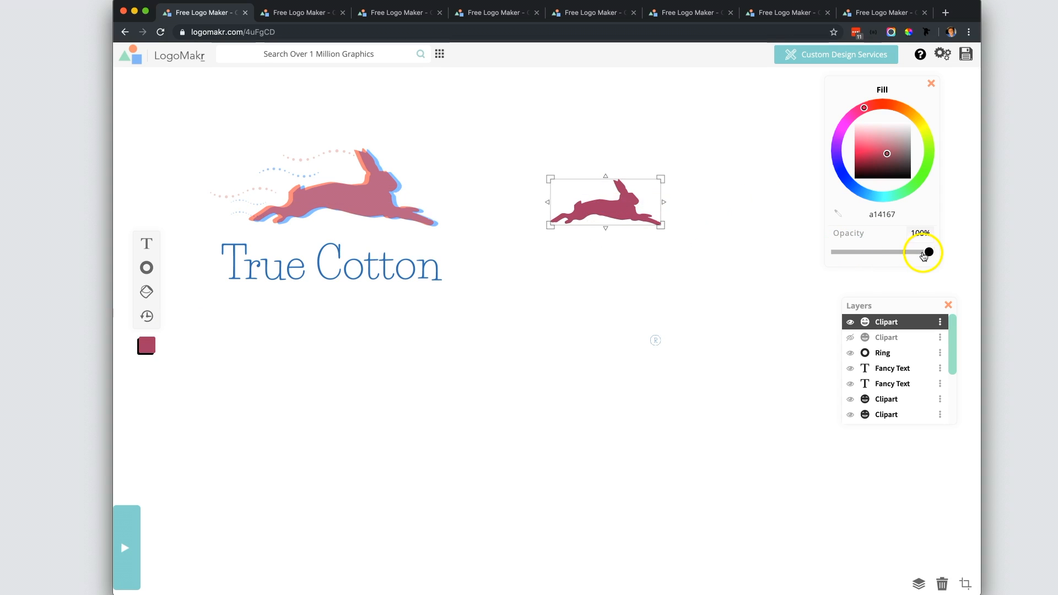
{"action": "left_click_drag", "start_coordinate": [925, 255], "coordinate": [905, 254]}
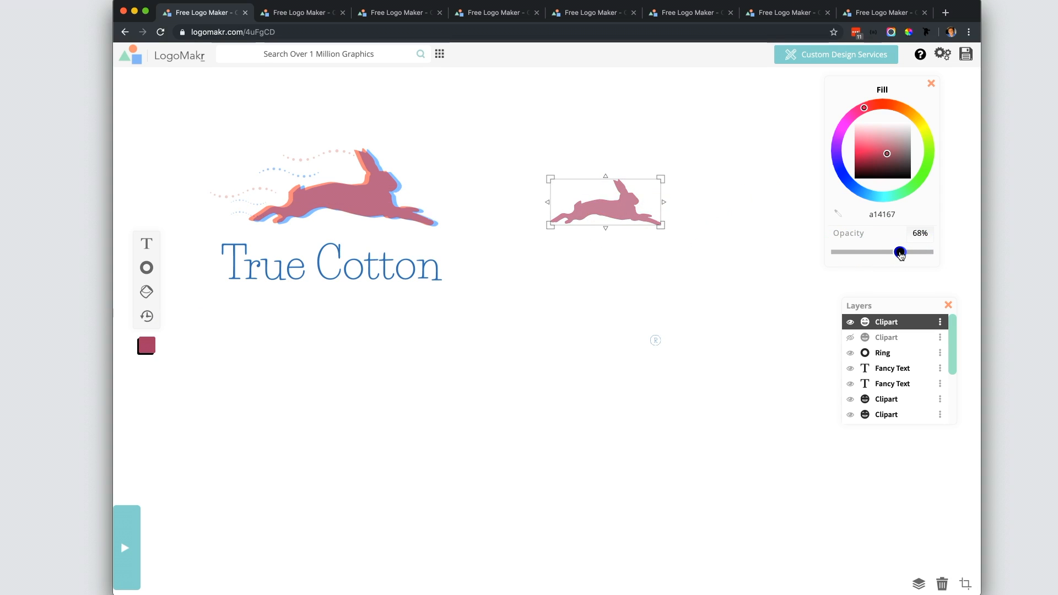
{"action": "left_click_drag", "start_coordinate": [628, 201], "coordinate": [627, 178]}
- Duplicate the semi-transparent rabbit and place the copy directly below the original
{"action": "left_click", "coordinate": [339, 174]}
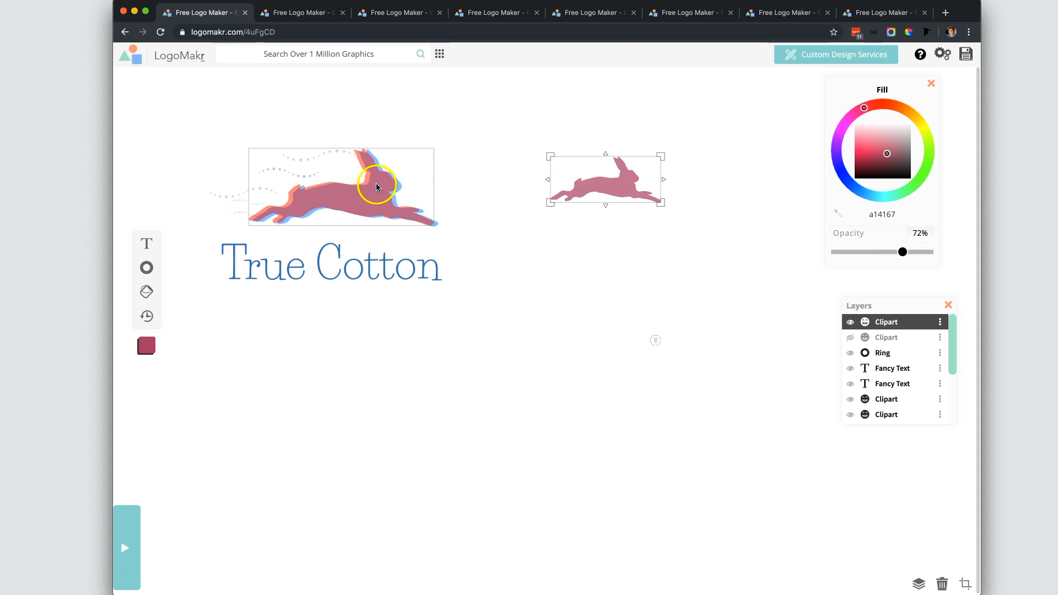
{"action": "left_click", "coordinate": [618, 185]}
{"action": "right_click", "coordinate": [619, 186]}
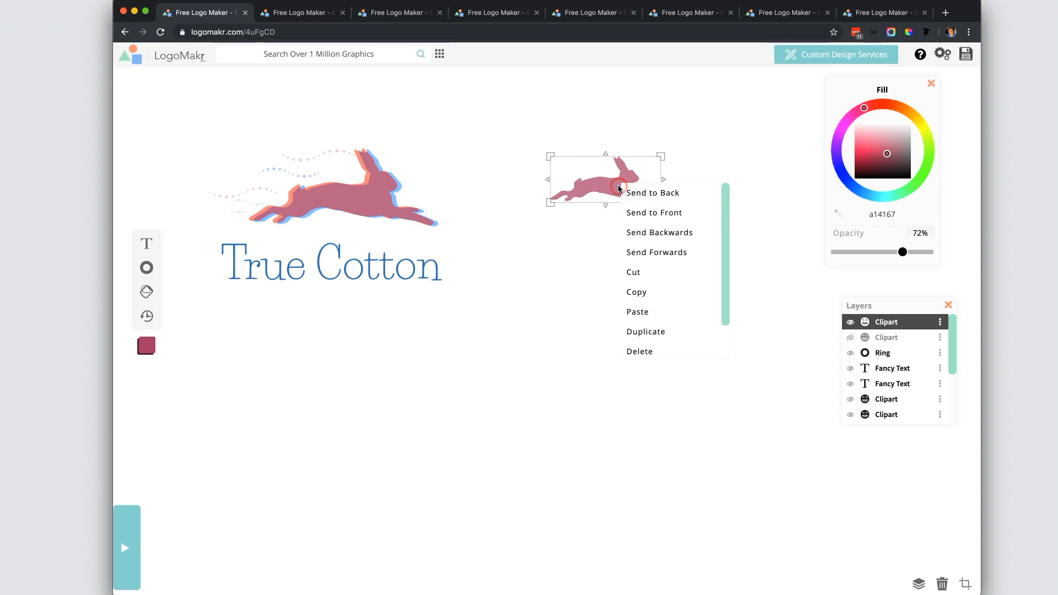
{"action": "left_click", "coordinate": [665, 331]}
{"action": "left_click_drag", "start_coordinate": [637, 206], "coordinate": [620, 222]}
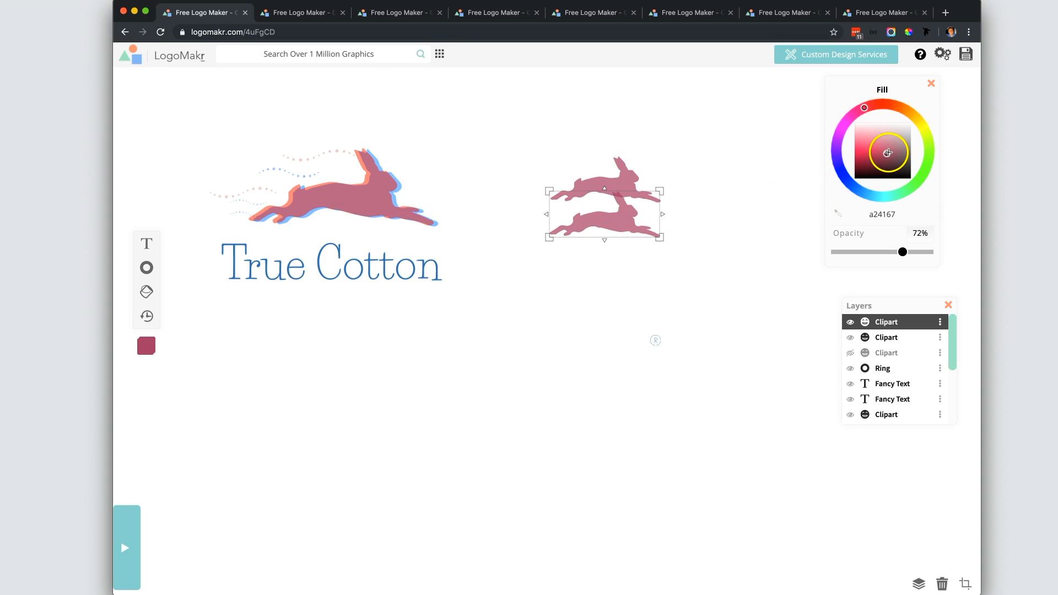
- Fill the lower rabbit copy with blue 0089ff and layer it behind the dark pink rabbit so the two overlap
{"action": "left_click_drag", "start_coordinate": [847, 147], "coordinate": [859, 194]}
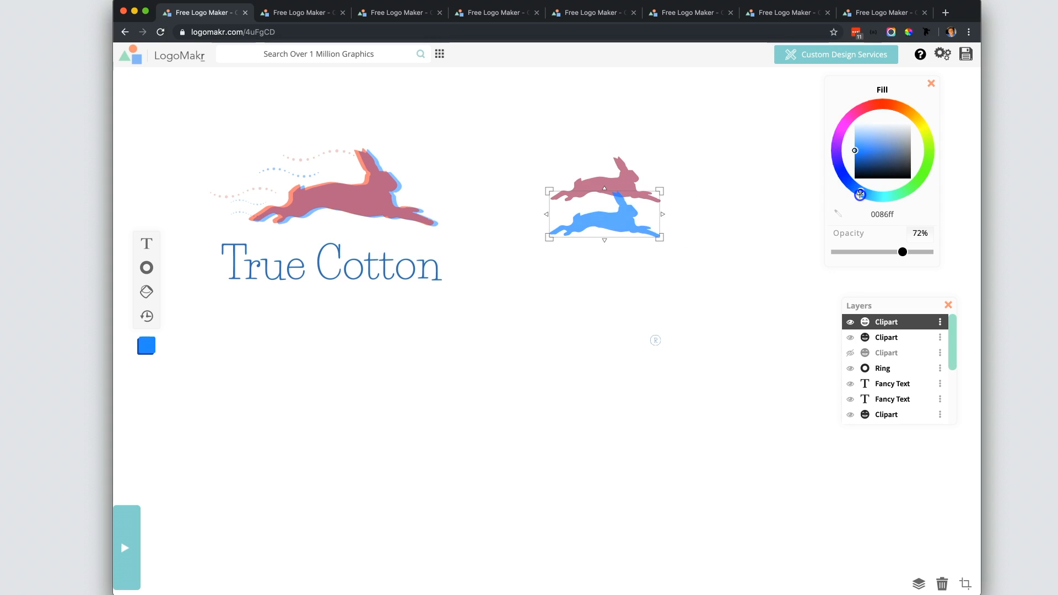
{"action": "left_click_drag", "start_coordinate": [643, 172], "coordinate": [665, 160]}
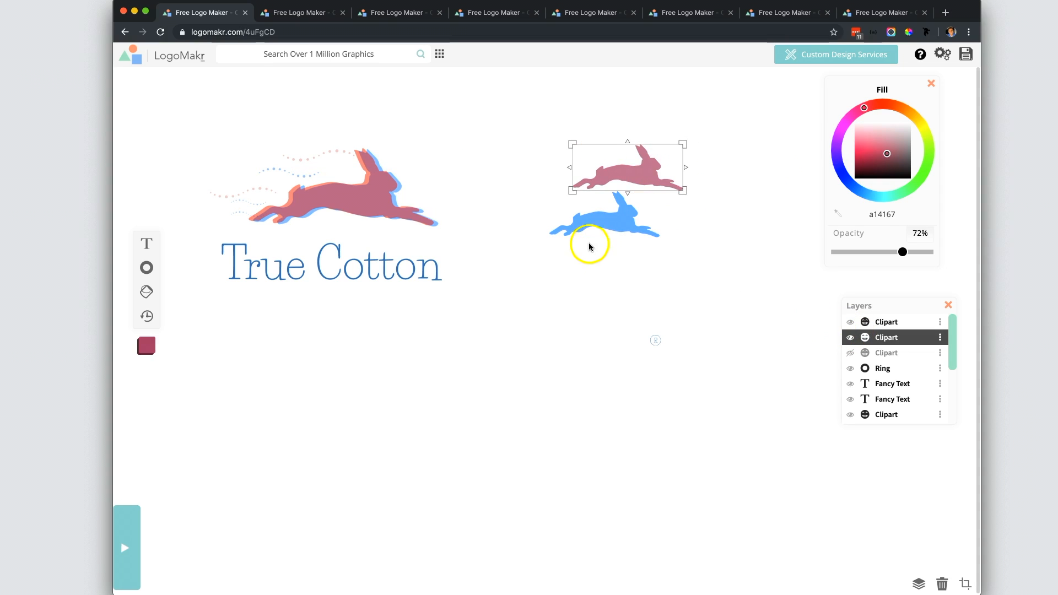
{"action": "left_click_drag", "start_coordinate": [609, 229], "coordinate": [632, 199]}
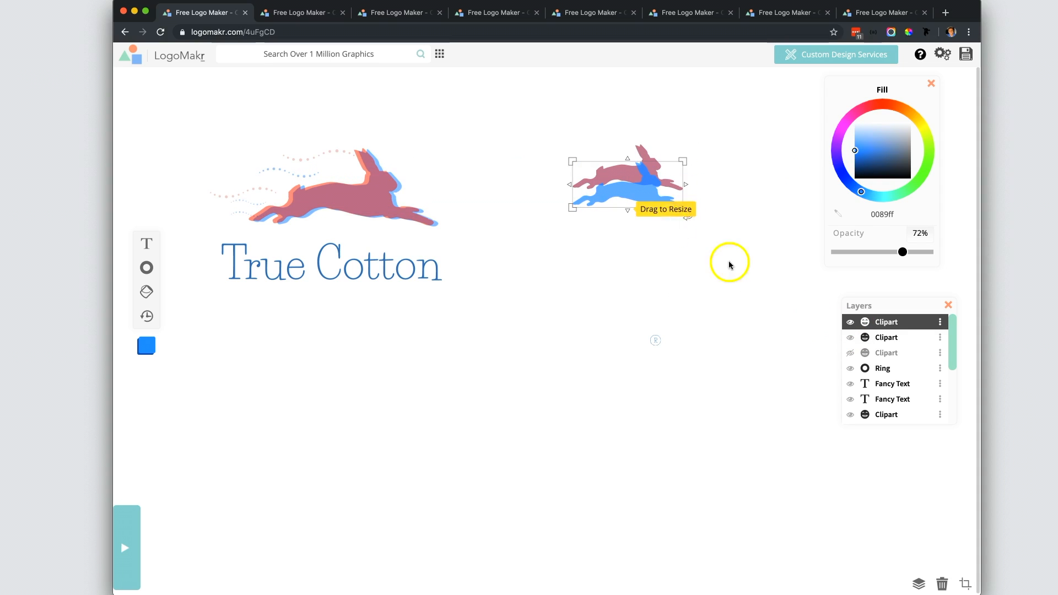
{"action": "left_click", "coordinate": [887, 338]}
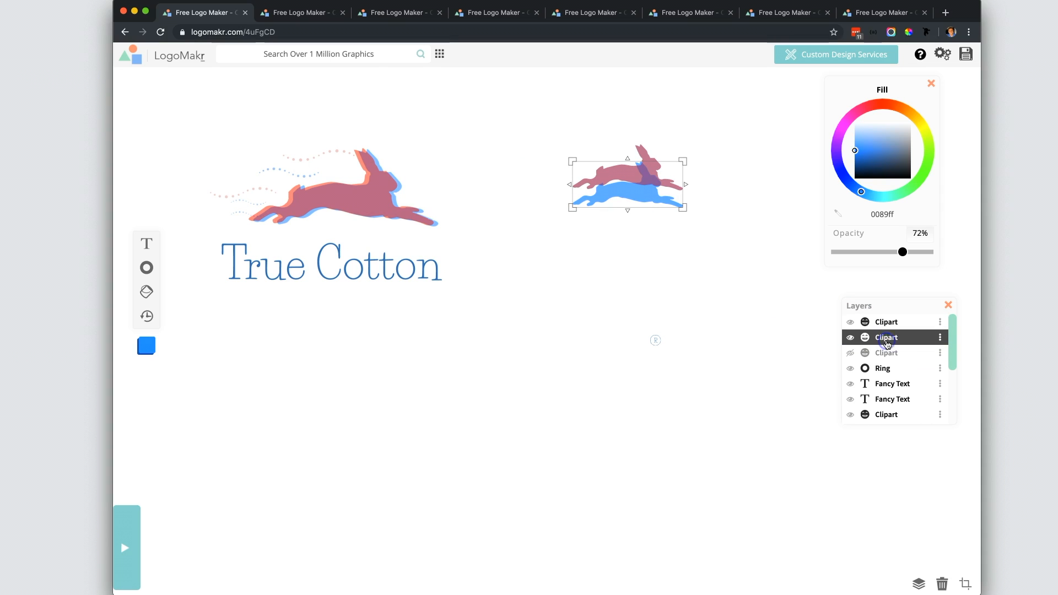
{"action": "left_click_drag", "start_coordinate": [652, 159], "coordinate": [673, 181]}
- Enlarge both new rabbits together and lay the dark pink one over the blue one with a small offset
{"action": "left_click_drag", "start_coordinate": [735, 142], "coordinate": [511, 287]}
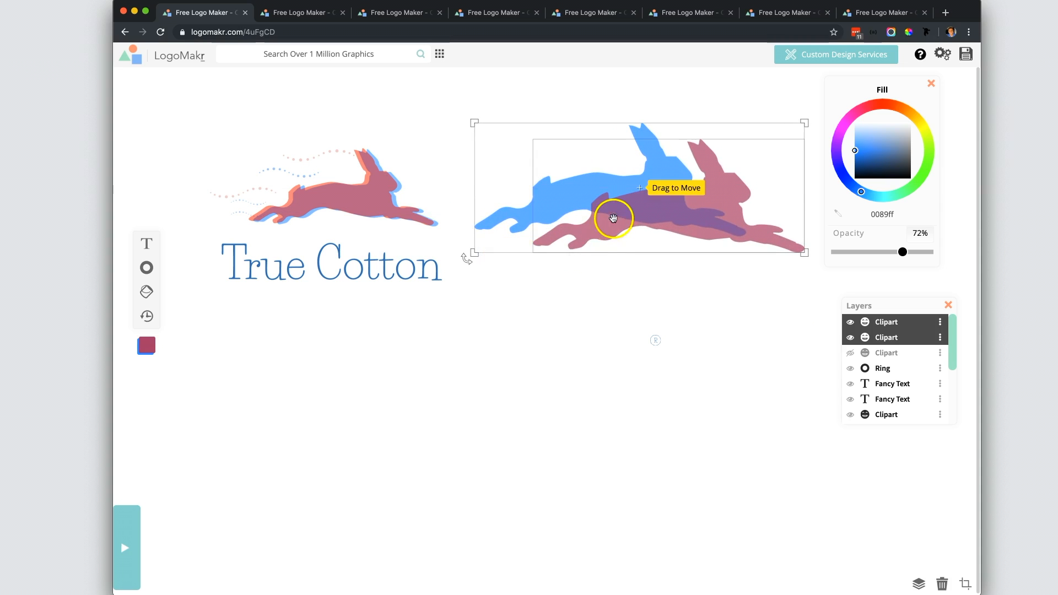
{"action": "left_click_drag", "start_coordinate": [612, 217], "coordinate": [626, 291]}
{"action": "left_click", "coordinate": [696, 145]}
{"action": "left_click", "coordinate": [714, 266]}
{"action": "left_click_drag", "start_coordinate": [714, 266], "coordinate": [680, 253]}
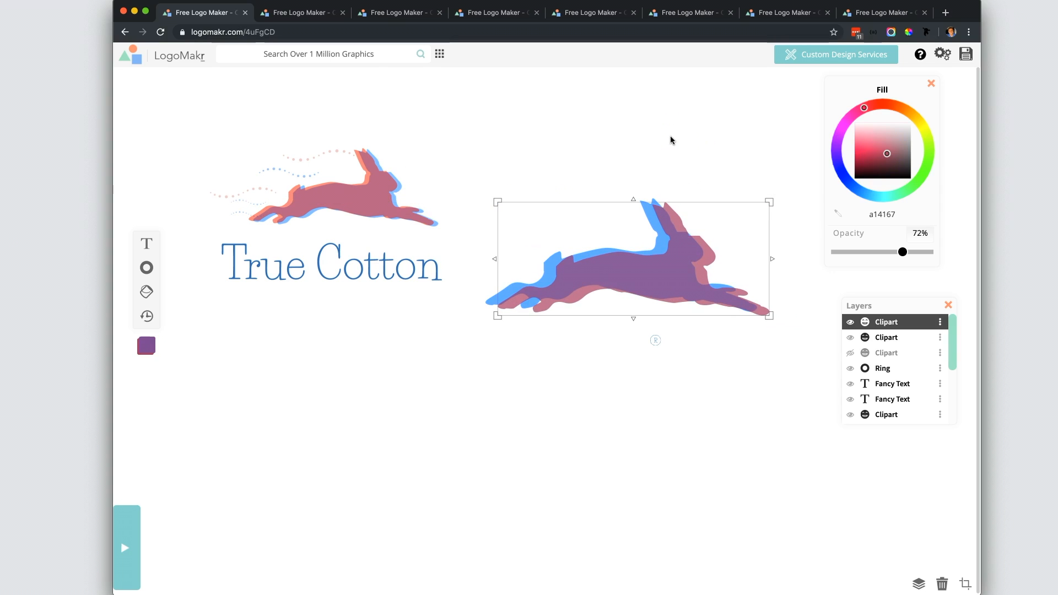
- Fine-tune the position of the overlapping rabbits so that the blue one shows as an offset edge
{"action": "left_click", "coordinate": [668, 218]}
{"action": "mouse_move", "coordinate": [673, 268]}
{"action": "left_mouse_down"}
{"action": "mouse_move", "coordinate": [672, 252]}
{"action": "mouse_move", "coordinate": [678, 270]}
{"action": "left_mouse_up"}
{"action": "left_click_drag", "start_coordinate": [735, 180], "coordinate": [641, 265]}
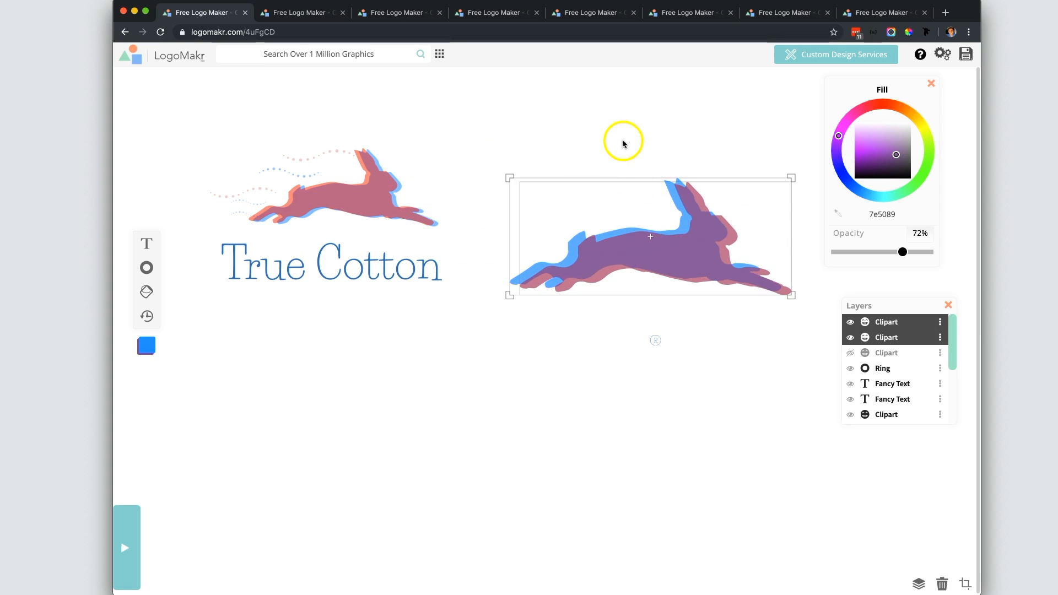
{"action": "left_click", "coordinate": [622, 140]}
{"action": "left_click_drag", "start_coordinate": [625, 155], "coordinate": [671, 277]}
{"action": "mouse_move", "coordinate": [902, 253]}
{"action": "left_mouse_down"}
{"action": "mouse_move", "coordinate": [890, 253]}
{"action": "mouse_move", "coordinate": [903, 253]}
{"action": "left_mouse_up"}
{"action": "left_click", "coordinate": [722, 147]}
{"action": "left_click_drag", "start_coordinate": [668, 243], "coordinate": [665, 261]}
- Recolour the front rabbit of the new pair bright magenta pink and adjust its position over the blue rabbit
{"action": "left_click", "coordinate": [671, 257]}
{"action": "left_click", "coordinate": [862, 113]}
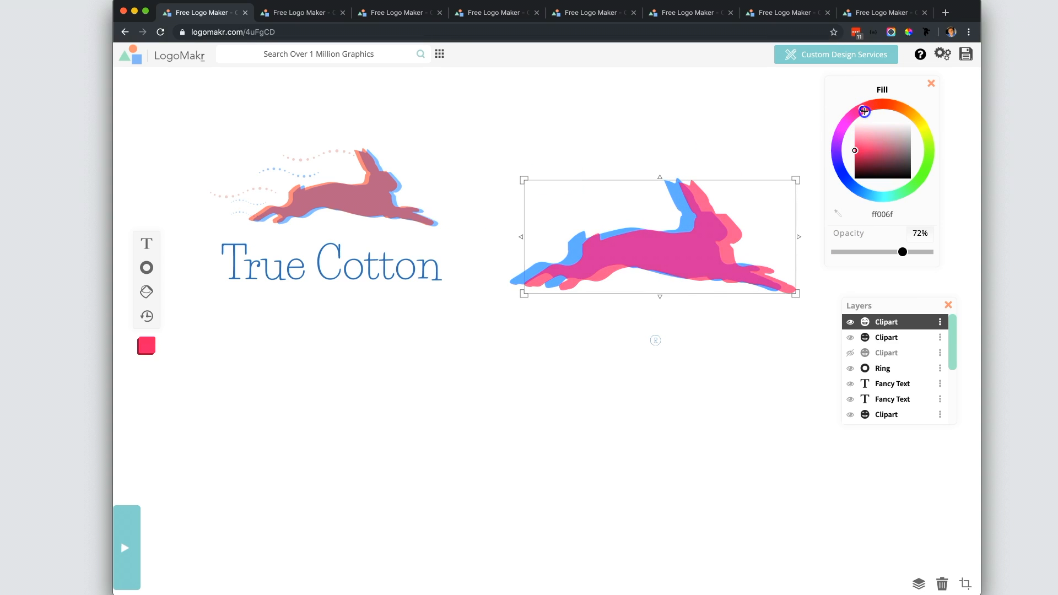
{"action": "left_click_drag", "start_coordinate": [850, 117], "coordinate": [844, 124]}
{"action": "mouse_move", "coordinate": [652, 237]}
{"action": "left_mouse_down"}
{"action": "mouse_move", "coordinate": [655, 217]}
{"action": "mouse_move", "coordinate": [655, 239]}
{"action": "left_mouse_up"}
{"action": "left_click", "coordinate": [594, 228]}
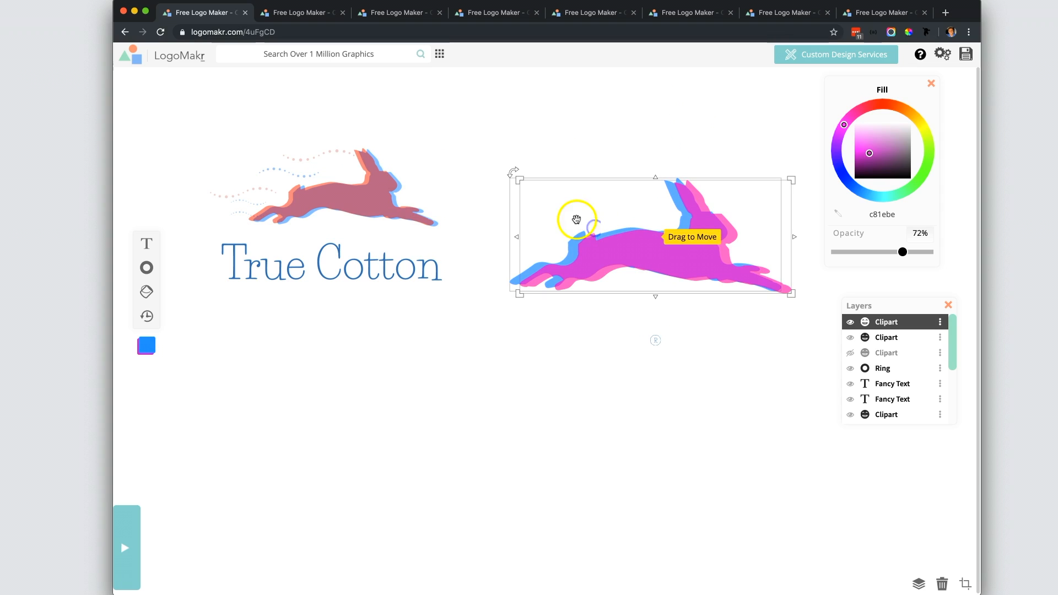
- Add a new text object and place it centred beneath the overlapping rabbits
{"action": "left_click", "coordinate": [382, 272]}
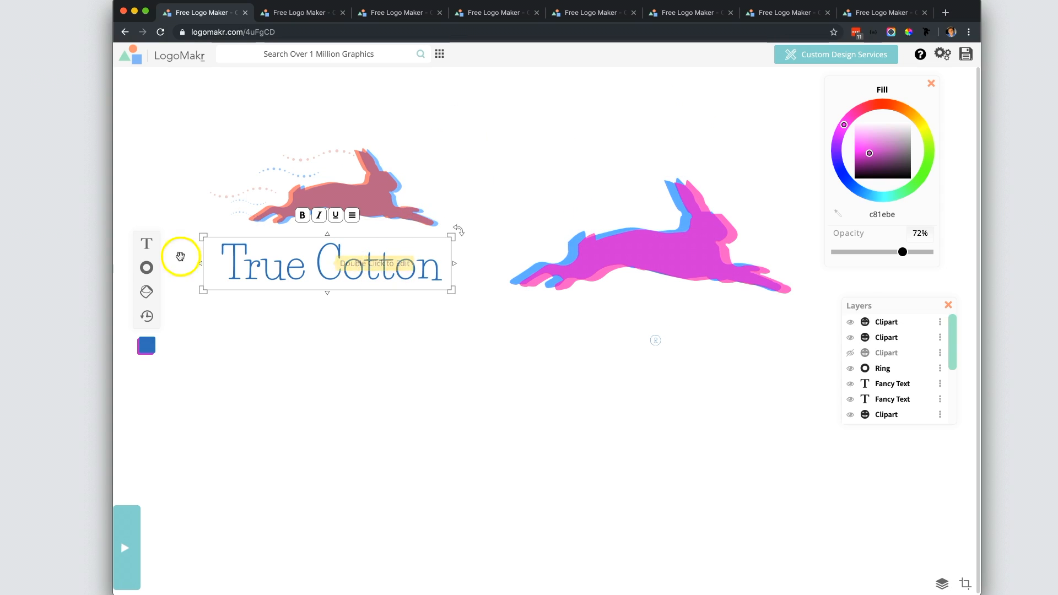
{"action": "left_click", "coordinate": [146, 243]}
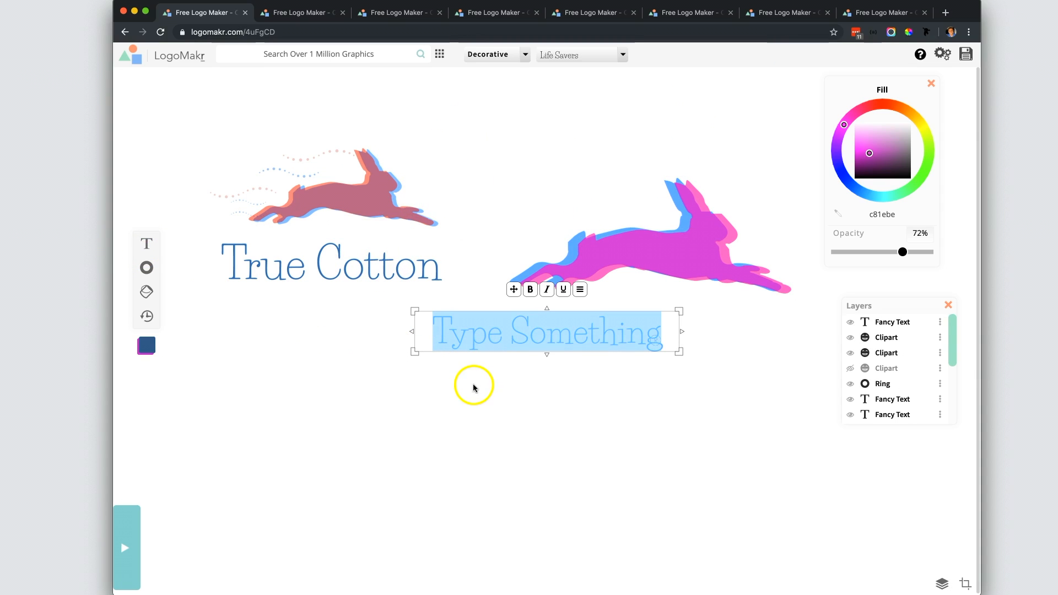
{"action": "left_click_drag", "start_coordinate": [491, 331], "coordinate": [554, 365]}
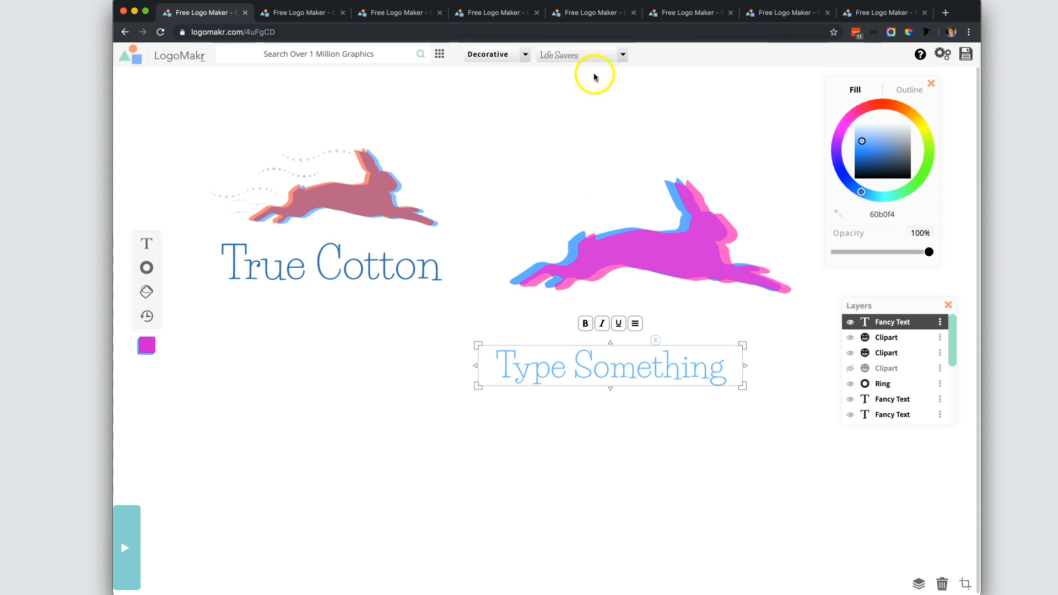
- Try the decorative font Cherry Cream Soda on the new text and switch it back to Life Savers
{"action": "left_click", "coordinate": [508, 55]}
{"action": "left_click", "coordinate": [564, 57]}
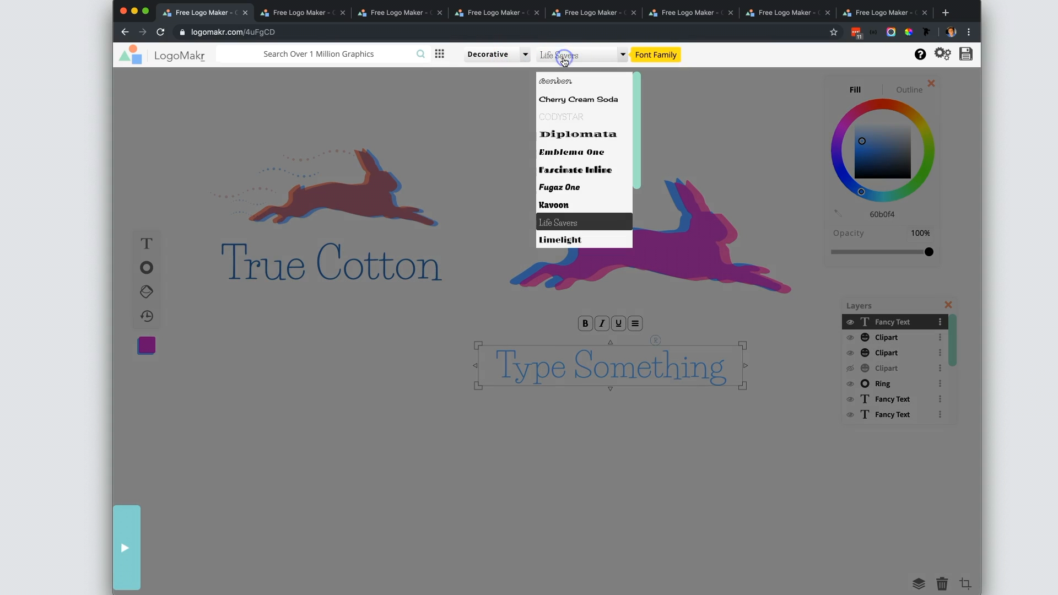
{"action": "scroll", "coordinate": [577, 209], "scroll_direction": "down", "scroll_amount": 1}
{"action": "left_click", "coordinate": [589, 98]}
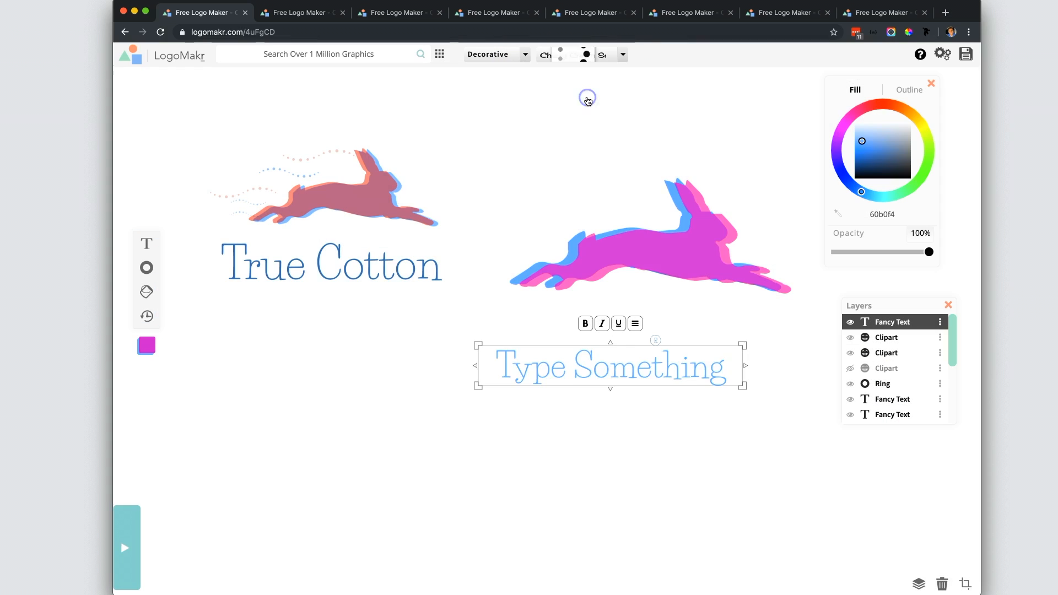
{"action": "left_click", "coordinate": [577, 55]}
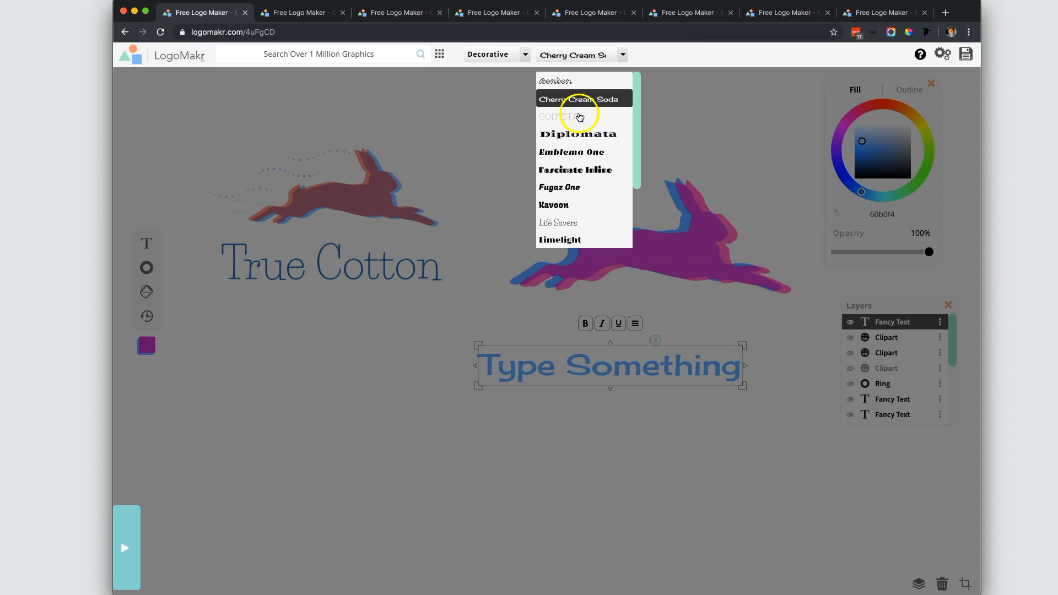
{"action": "left_click", "coordinate": [565, 222]}
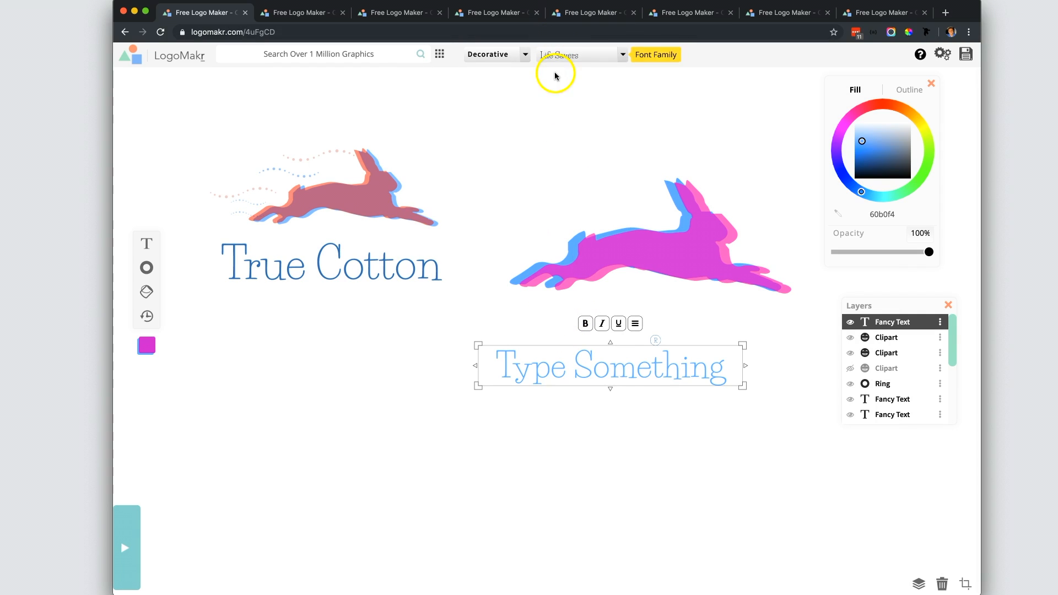
- Change the new lettering to "True Cotton" and reposition it beneath the blue and magenta rabbits
{"action": "left_click", "coordinate": [601, 368]}
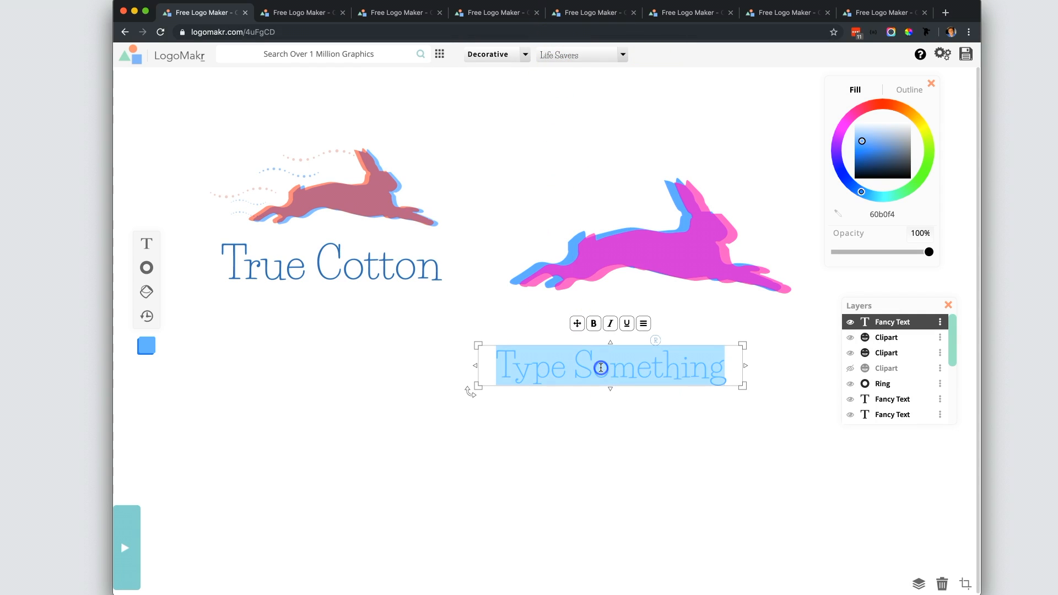
{"action": "type", "text": "Tru"}
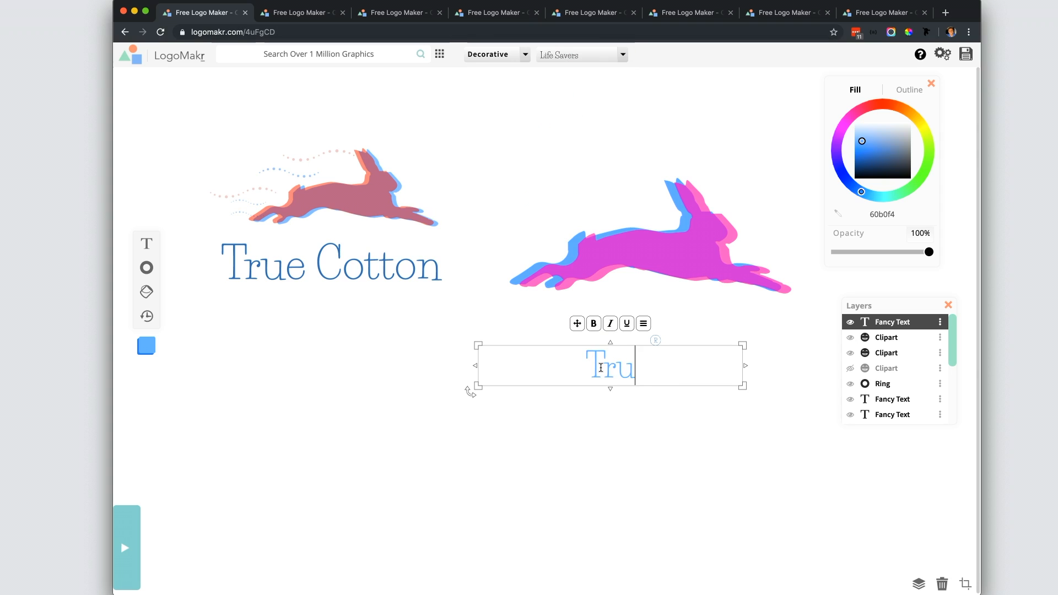
{"action": "type", "text": "e Cotton"}
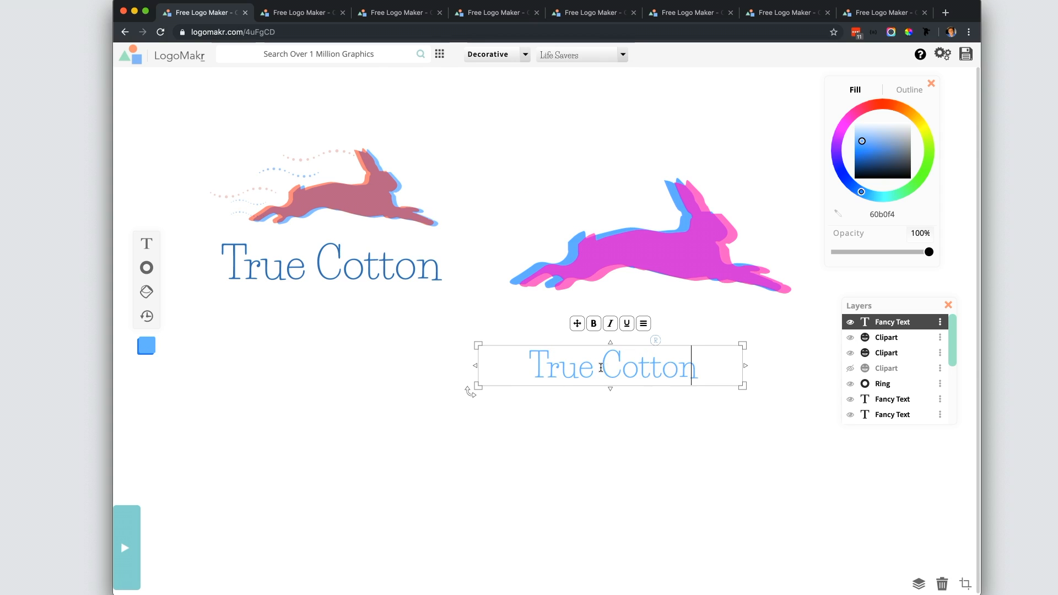
{"action": "left_click", "coordinate": [650, 412]}
{"action": "left_click_drag", "start_coordinate": [638, 366], "coordinate": [613, 395]}
{"action": "left_click_drag", "start_coordinate": [637, 326], "coordinate": [635, 349]}
{"action": "left_click", "coordinate": [328, 353]}
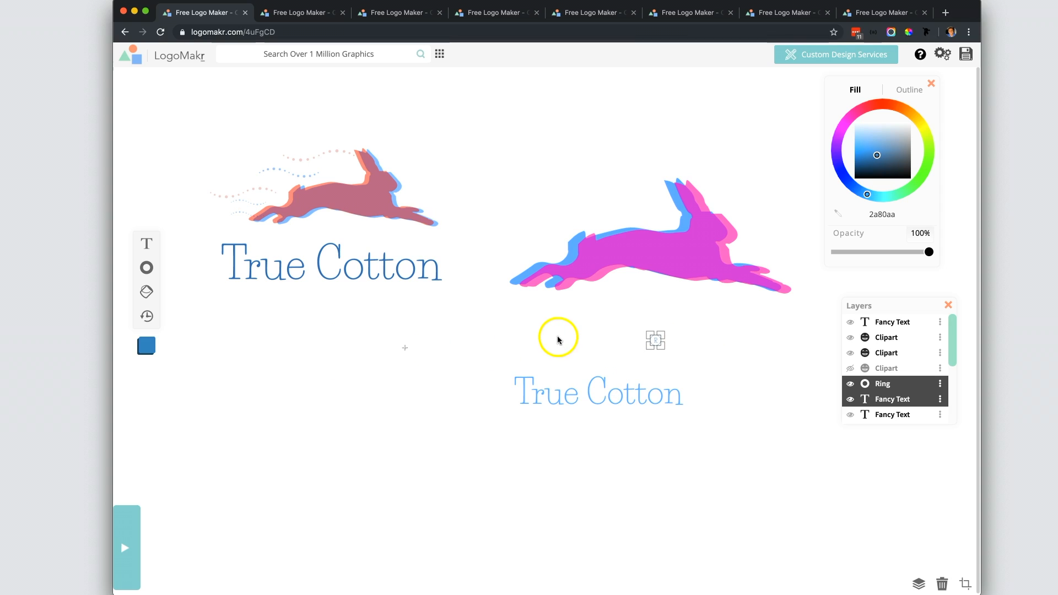
- Check the "Unique & original" criterion in the design checklist and return to the True Cotton canvas
{"action": "left_click", "coordinate": [867, 15]}
{"action": "left_click", "coordinate": [427, 146]}
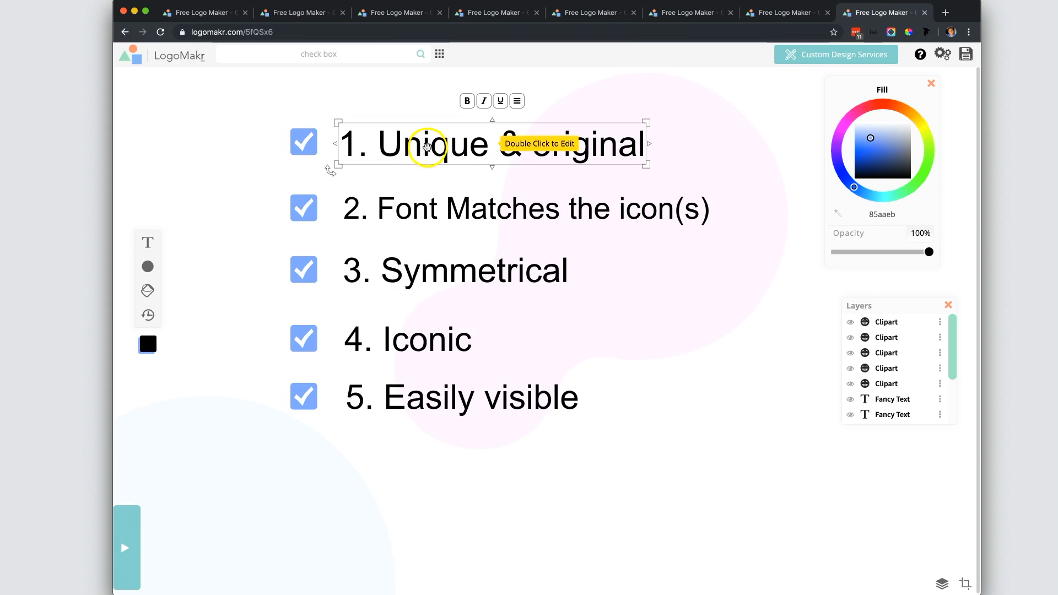
{"action": "left_click", "coordinate": [236, 12]}
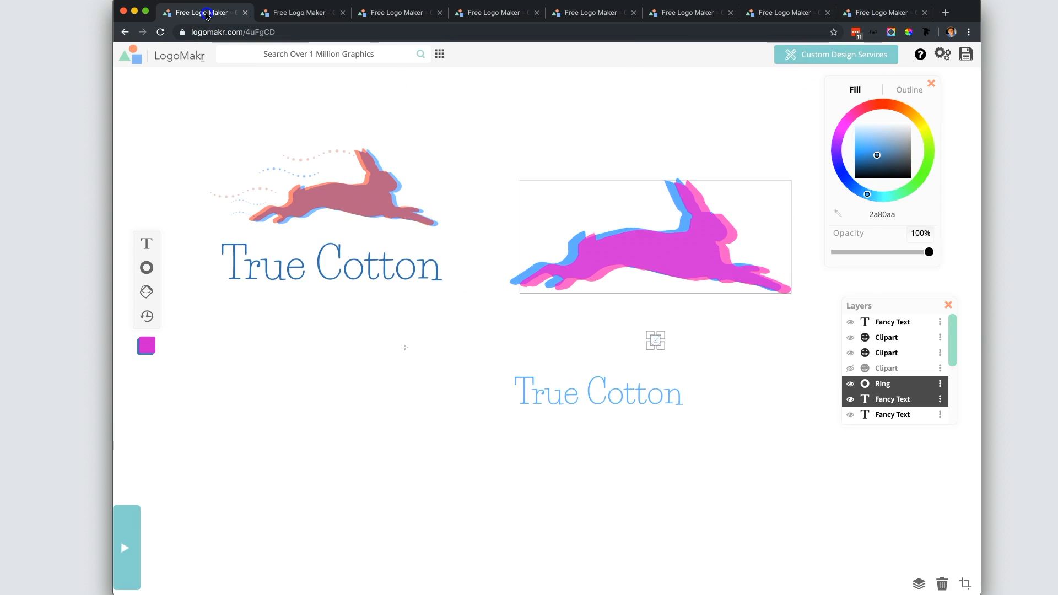
- Examine the original logo's dotted trails, search the graphics for "dots" and add the wavy dotted line beneath the original True Cotton lettering
{"action": "left_click", "coordinate": [733, 321]}
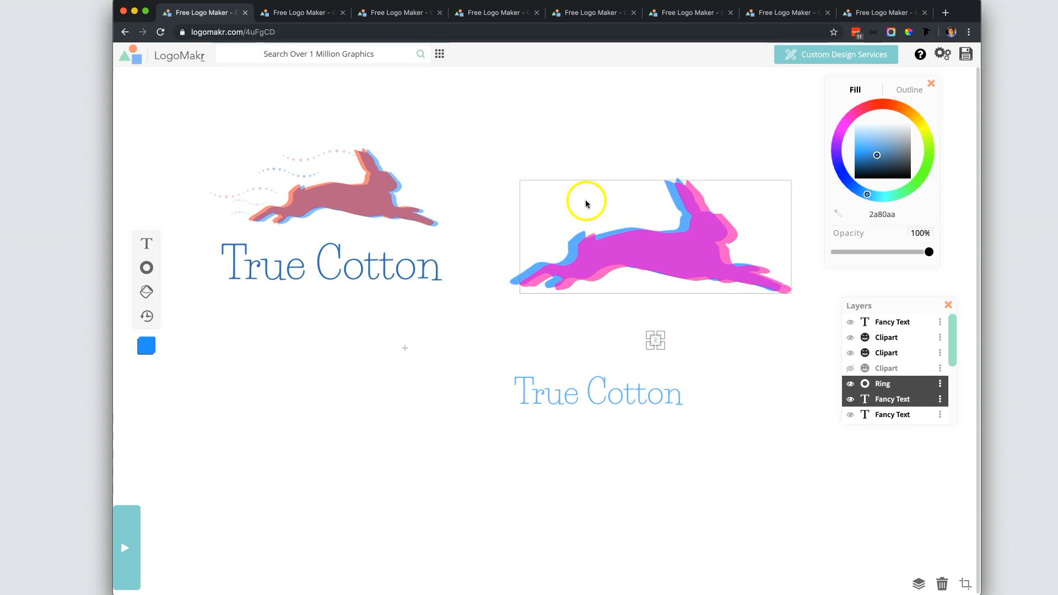
{"action": "left_click", "coordinate": [313, 150]}
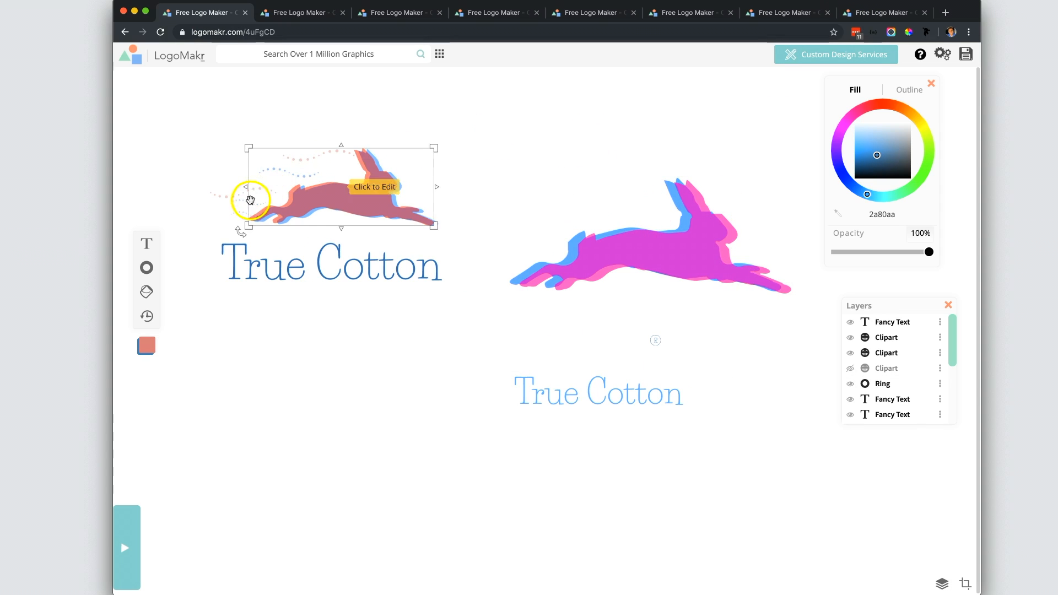
{"action": "left_click", "coordinate": [276, 166]}
{"action": "left_click", "coordinate": [310, 155]}
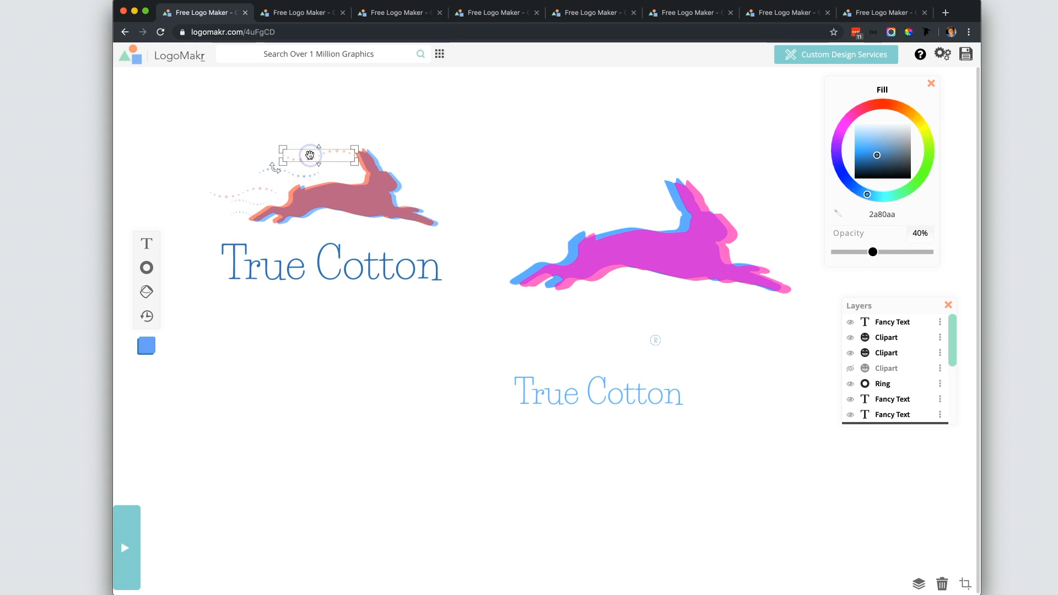
{"action": "left_click", "coordinate": [335, 53]}
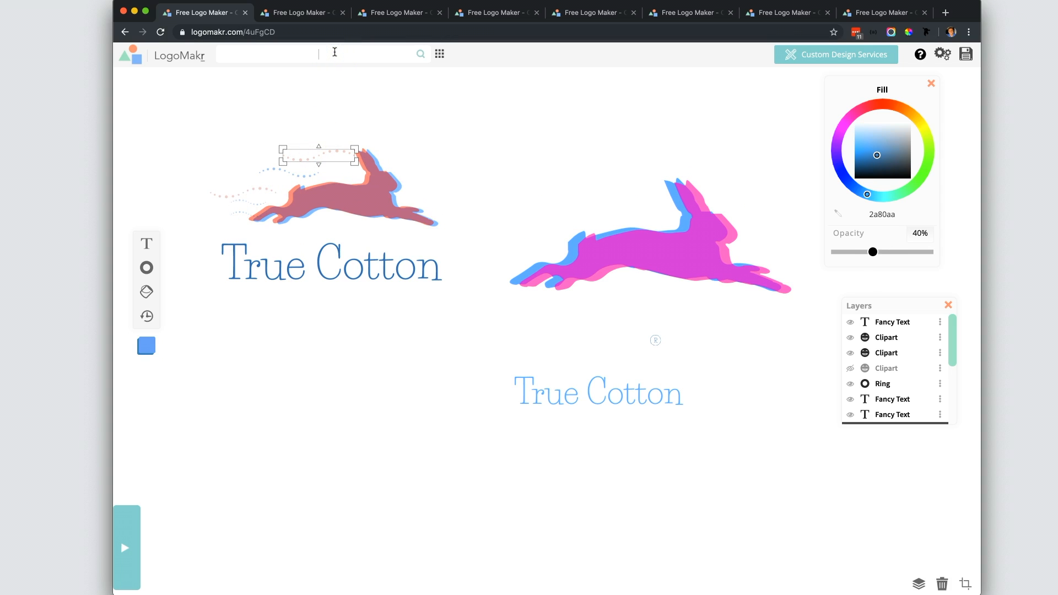
{"action": "key", "text": "Return"}
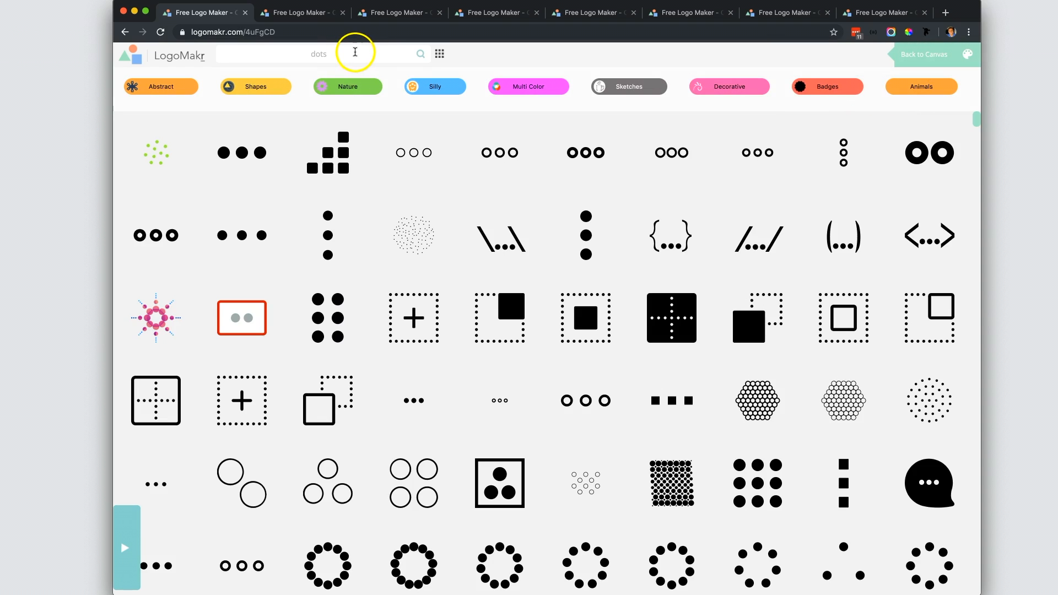
{"action": "scroll", "coordinate": [460, 270], "scroll_direction": "down", "scroll_amount": 6}
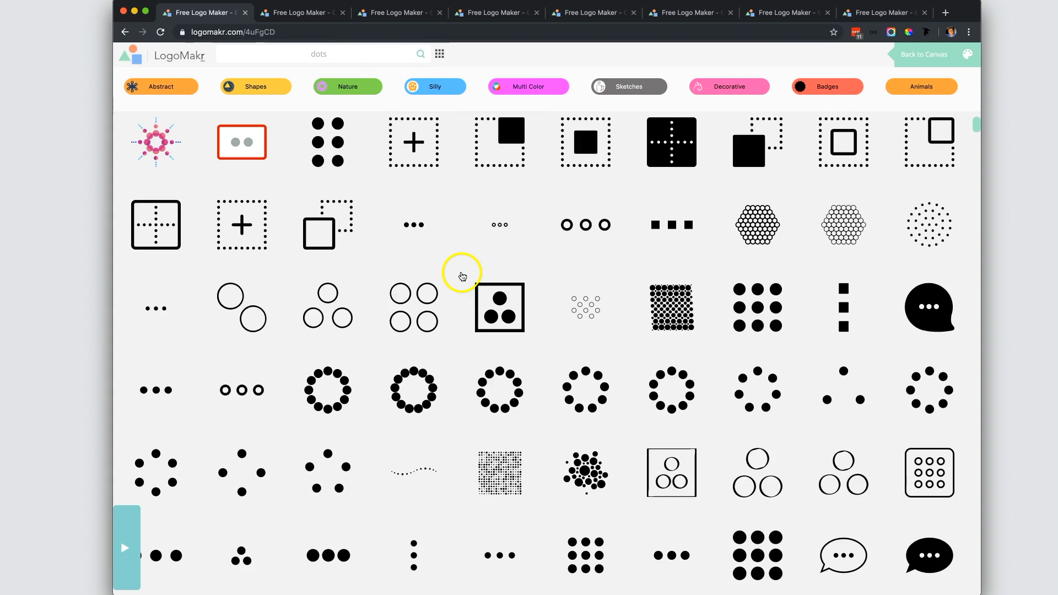
{"action": "left_click", "coordinate": [423, 337]}
{"action": "left_click_drag", "start_coordinate": [518, 333], "coordinate": [317, 386]}
{"action": "left_click", "coordinate": [668, 248]}
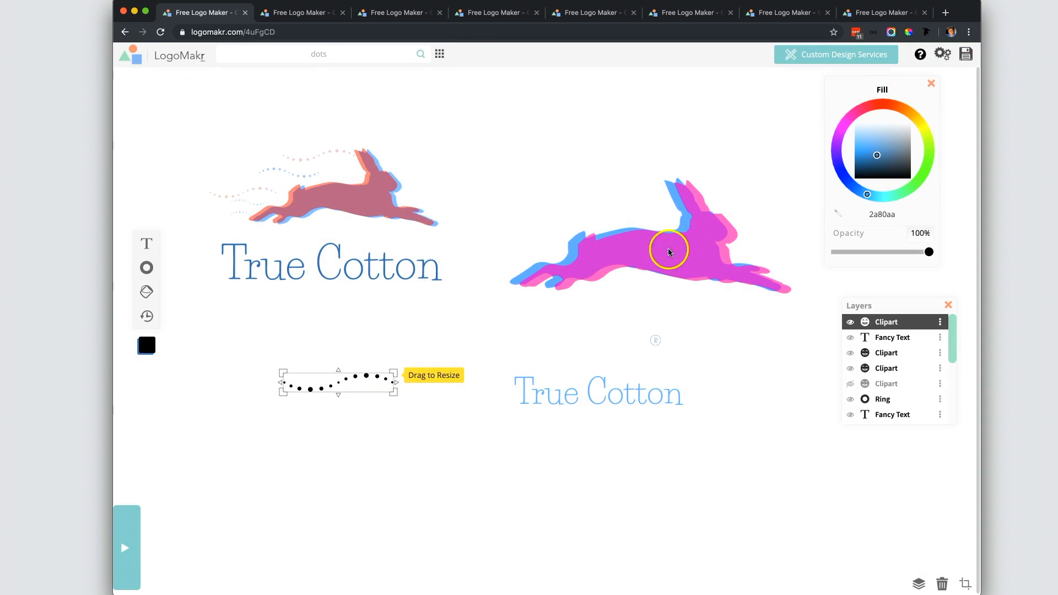
- Recolour the dotted wave magenta (ff00ef), lower its opacity and place it at a smaller size above the new rabbits' back
{"action": "left_click", "coordinate": [845, 125]}
{"action": "left_click", "coordinate": [671, 242]}
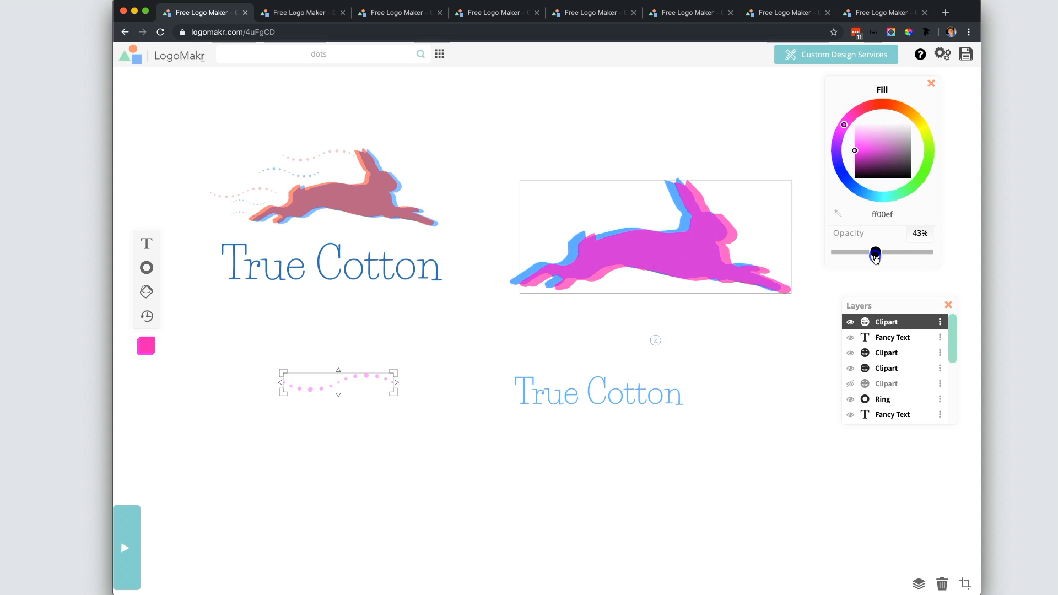
{"action": "left_click_drag", "start_coordinate": [398, 368], "coordinate": [598, 196]}
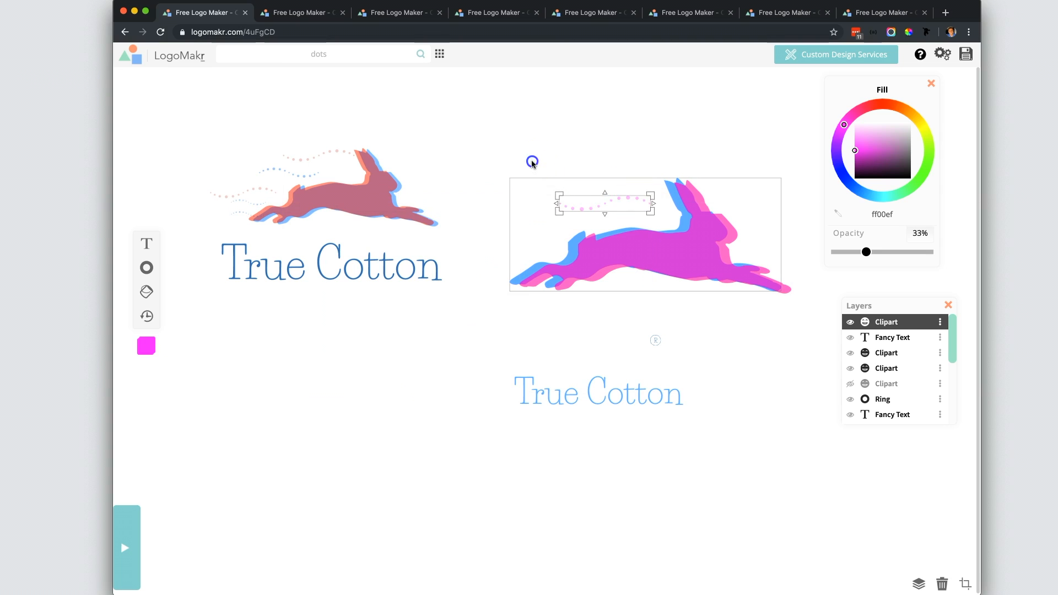
{"action": "left_click", "coordinate": [532, 163]}
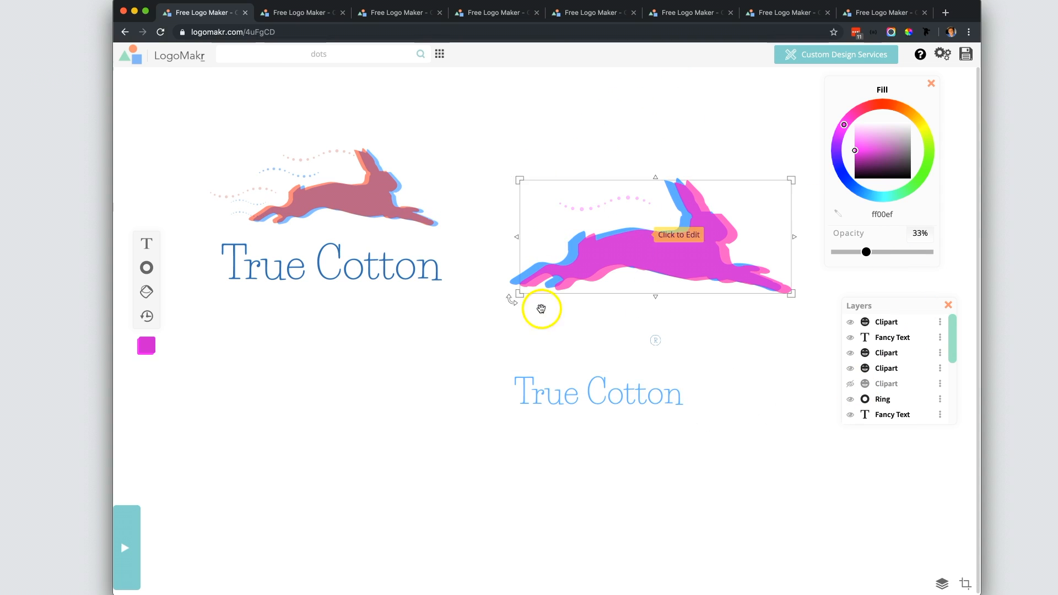
{"action": "left_click", "coordinate": [632, 203]}
{"action": "left_click_drag", "start_coordinate": [866, 253], "coordinate": [860, 252]}
- Move the registered mark into the empty area beneath the original logo, enlarge it and flip it horizontally
{"action": "left_click_drag", "start_coordinate": [633, 314], "coordinate": [787, 412]}
{"action": "left_click_drag", "start_coordinate": [750, 370], "coordinate": [273, 349]}
{"action": "right_click", "coordinate": [273, 349]}
{"action": "scroll", "coordinate": [325, 458], "scroll_direction": "down", "scroll_amount": 2}
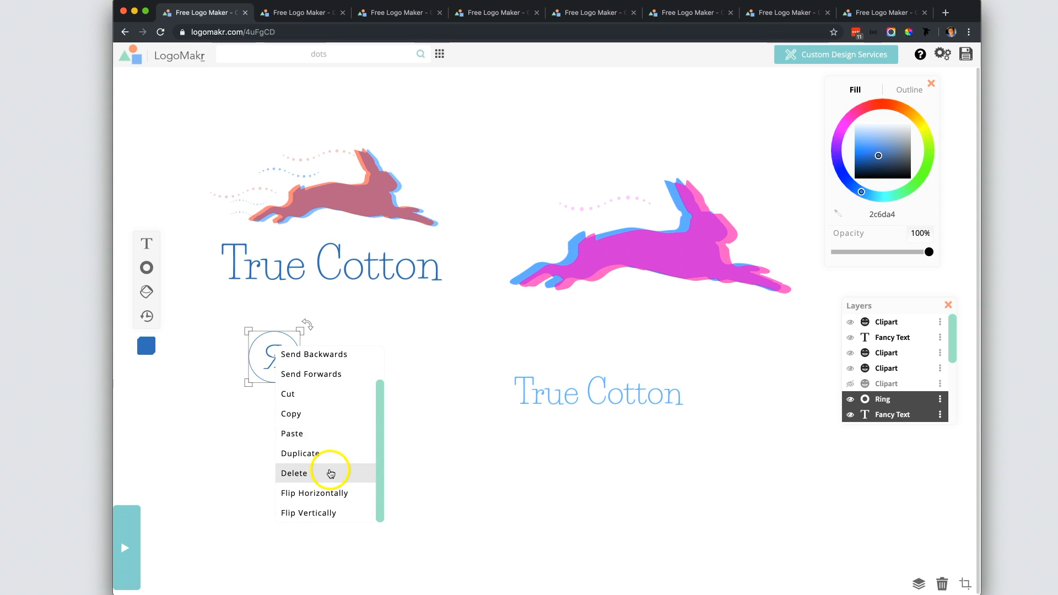
{"action": "left_click", "coordinate": [325, 490]}
- Pull the ring away from the letter R and make it slightly smaller
{"action": "left_click", "coordinate": [307, 354]}
{"action": "left_click_drag", "start_coordinate": [287, 339], "coordinate": [423, 349]}
{"action": "left_click", "coordinate": [146, 268]}
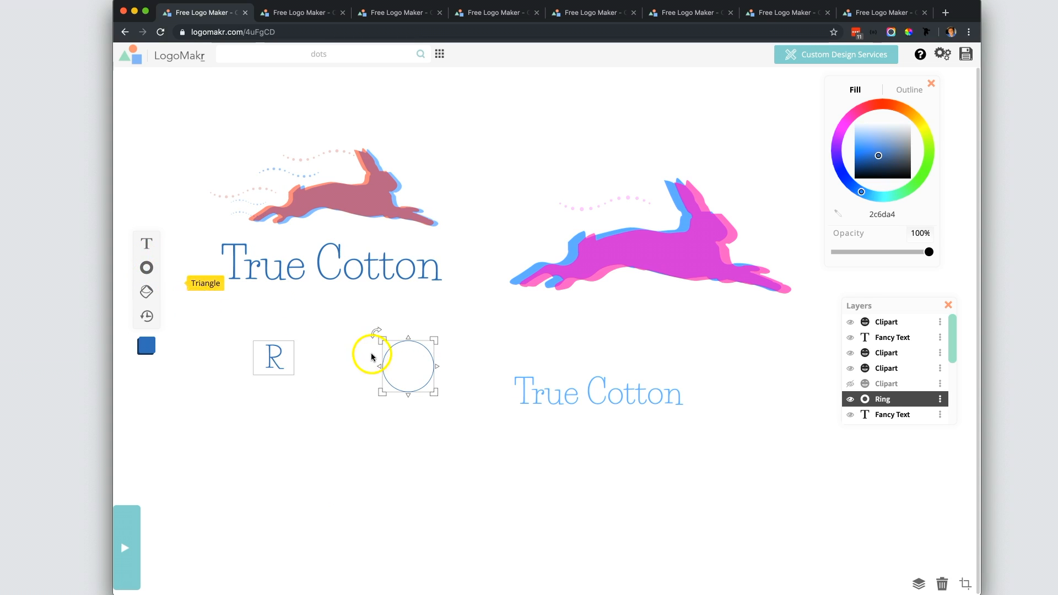
{"action": "left_click_drag", "start_coordinate": [436, 393], "coordinate": [432, 368]}
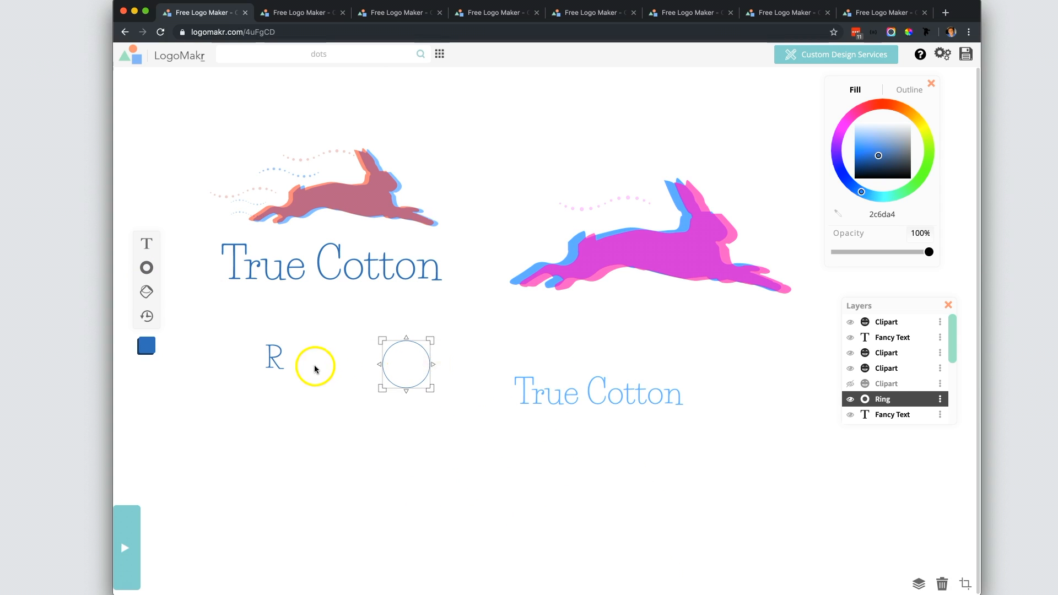
- Place the letter R inside the ring, shrink both together and position them at the upper end of the new True Cotton lettering
{"action": "left_click", "coordinate": [270, 353]}
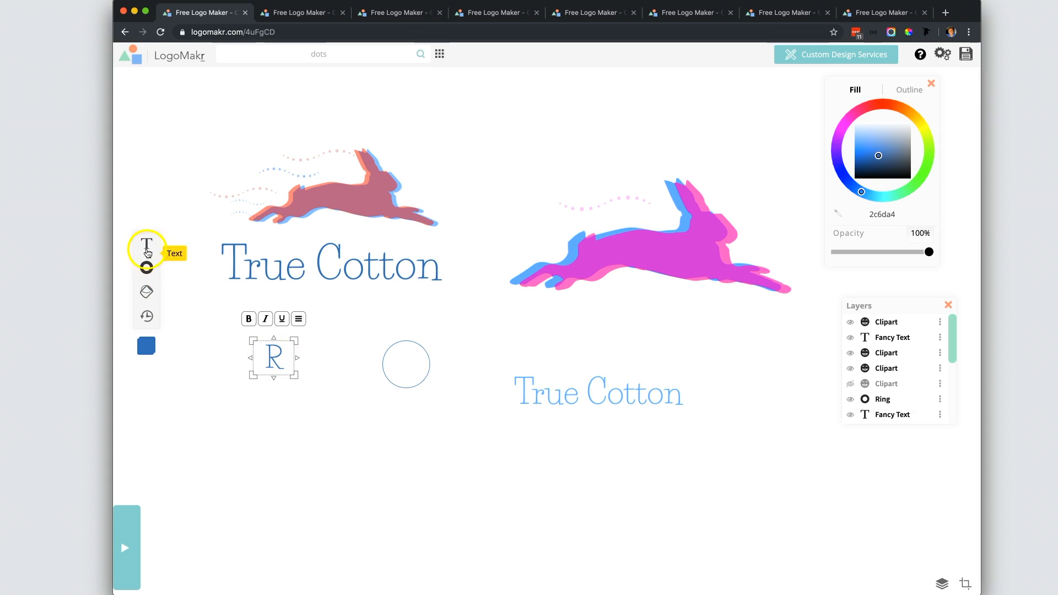
{"action": "left_click_drag", "start_coordinate": [273, 356], "coordinate": [411, 361]}
{"action": "left_click_drag", "start_coordinate": [457, 326], "coordinate": [361, 411]}
{"action": "left_click_drag", "start_coordinate": [307, 379], "coordinate": [700, 389]}
{"action": "left_click", "coordinate": [660, 333]}
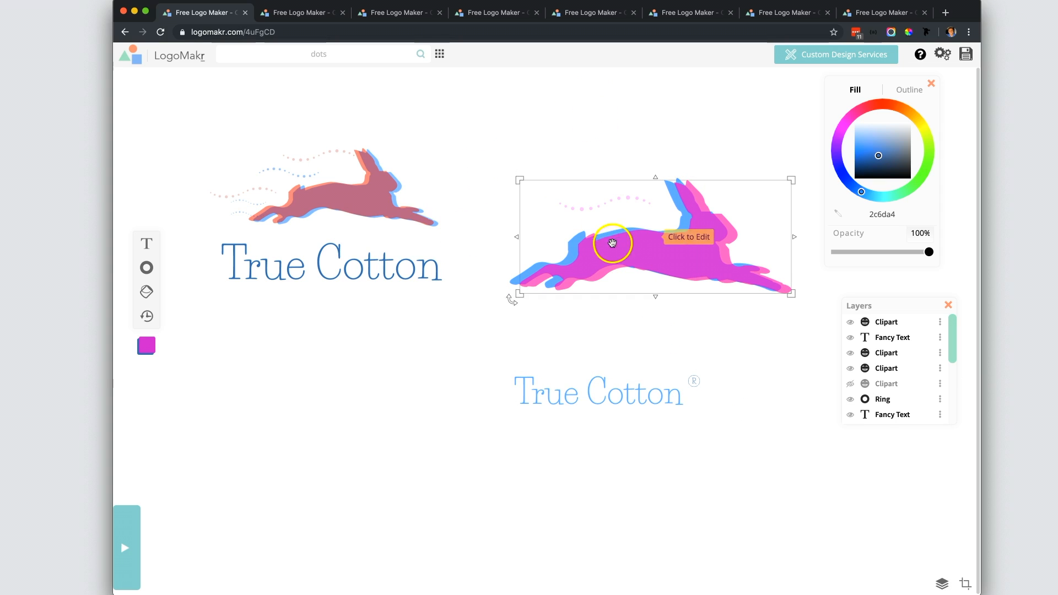
- Open the Malibu Wines logo, search the graphics for "water color" and try the brushed watercolour splash over the wine glass
{"action": "left_click", "coordinate": [302, 15]}
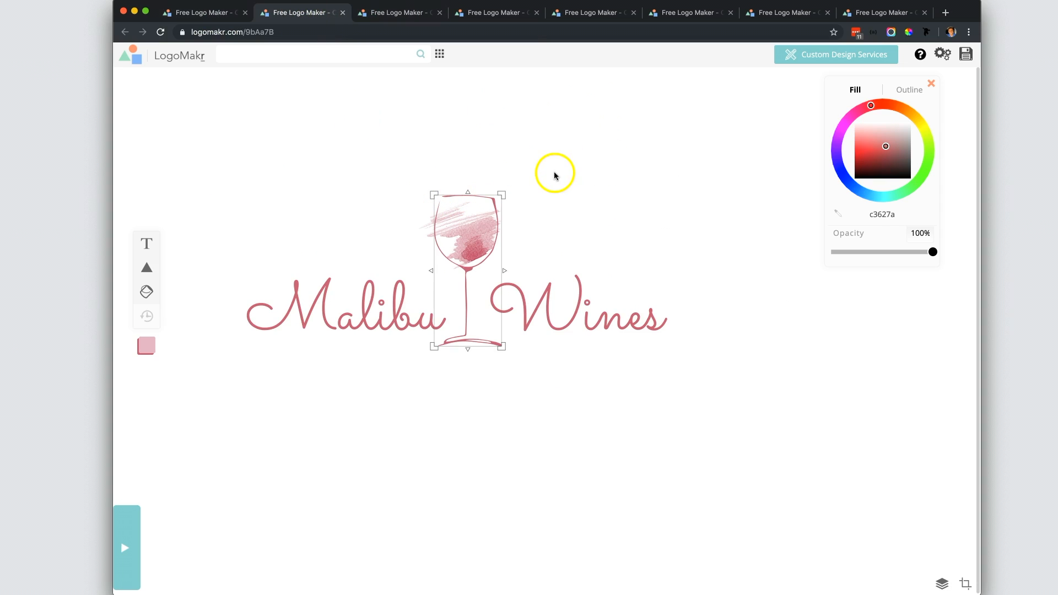
{"action": "left_click", "coordinate": [476, 236]}
{"action": "mouse_move", "coordinate": [476, 236]}
{"action": "left_mouse_down"}
{"action": "mouse_move", "coordinate": [638, 209]}
{"action": "mouse_move", "coordinate": [477, 234]}
{"action": "left_mouse_up"}
{"action": "left_click", "coordinate": [336, 144]}
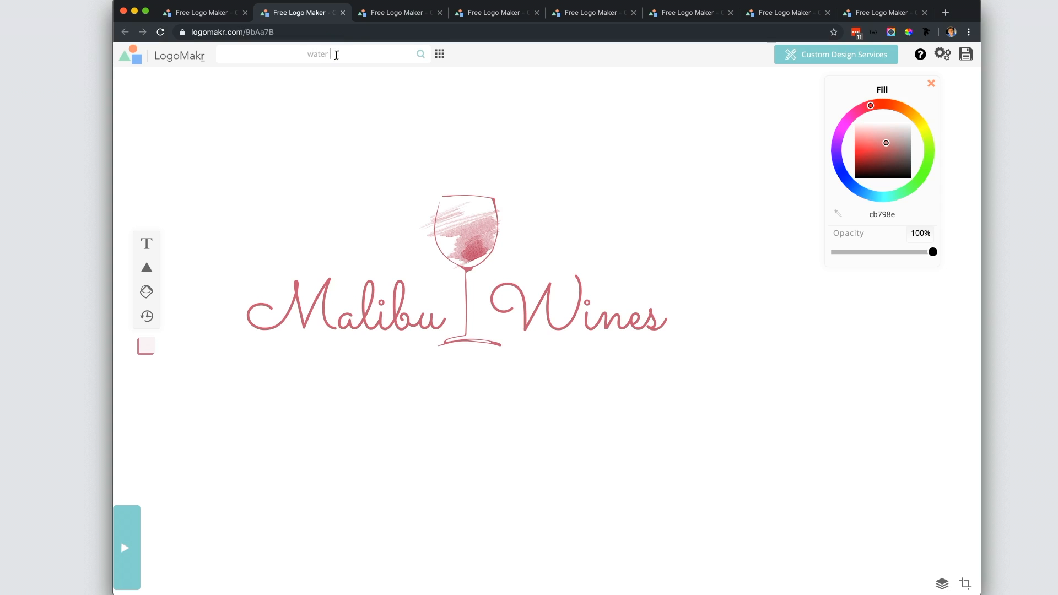
{"action": "key", "text": "Return"}
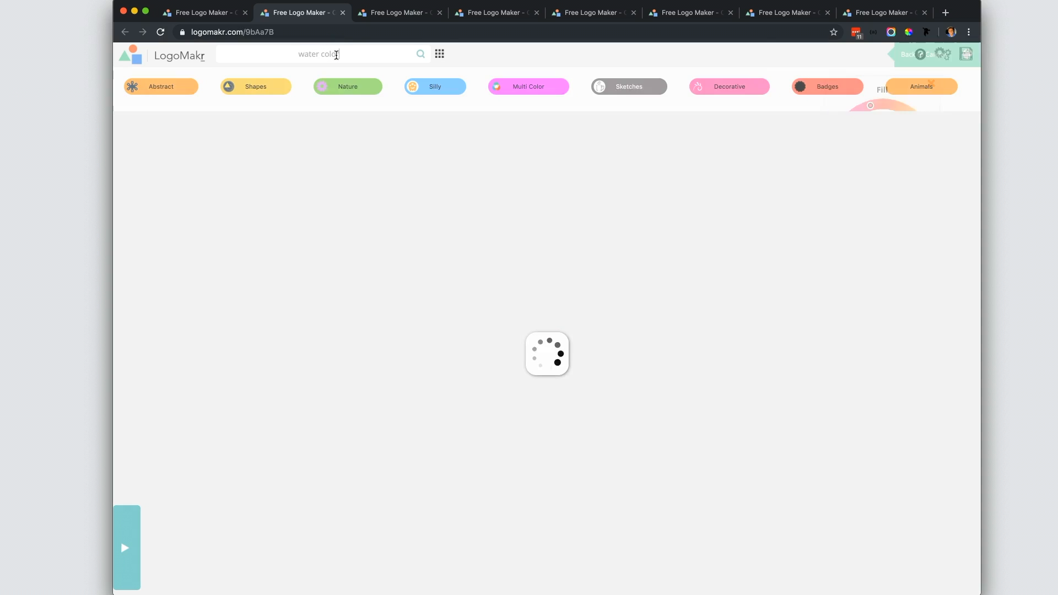
{"action": "left_click", "coordinate": [152, 156]}
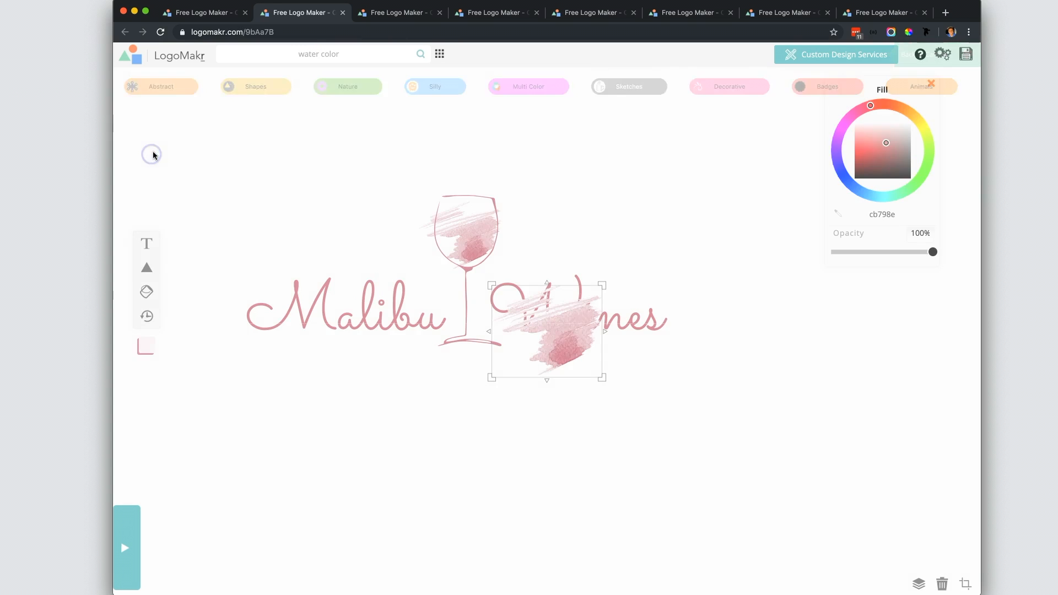
{"action": "left_click_drag", "start_coordinate": [548, 323], "coordinate": [475, 229]}
- Search the graphics for "wine glass", try a shrunken sketched glass above the word Wines and delete it
{"action": "left_click", "coordinate": [237, 49]}
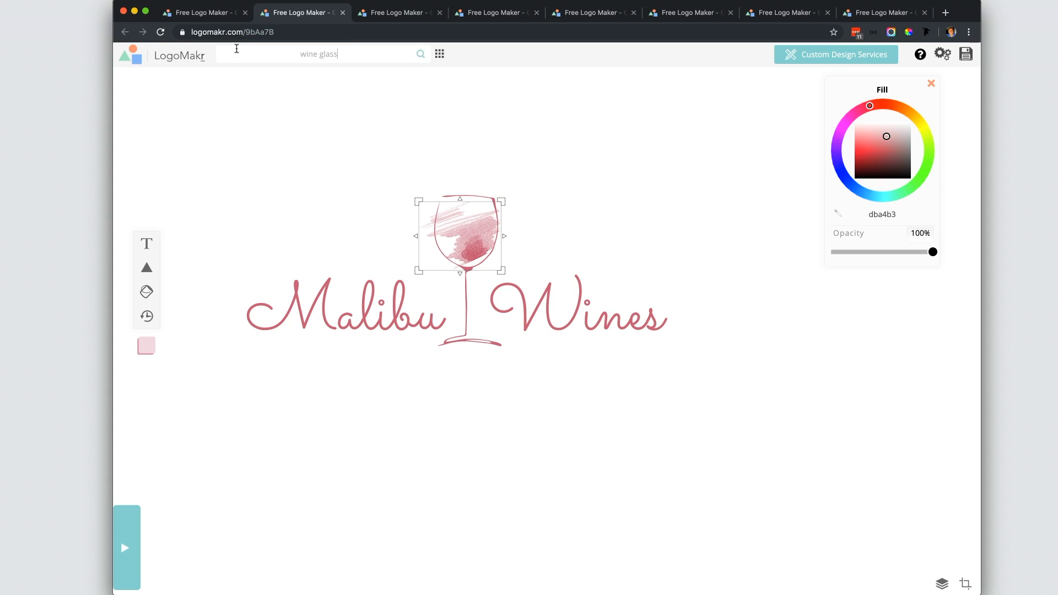
{"action": "key", "text": "Return"}
{"action": "left_click", "coordinate": [153, 149]}
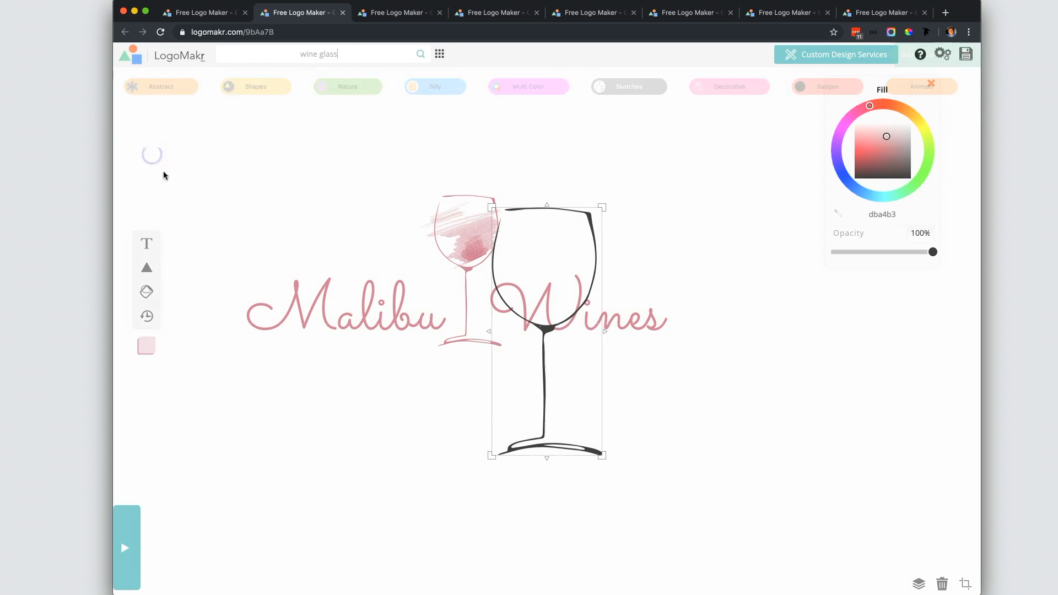
{"action": "left_click_drag", "start_coordinate": [605, 206], "coordinate": [515, 340]}
{"action": "left_click_drag", "start_coordinate": [529, 401], "coordinate": [632, 237]}
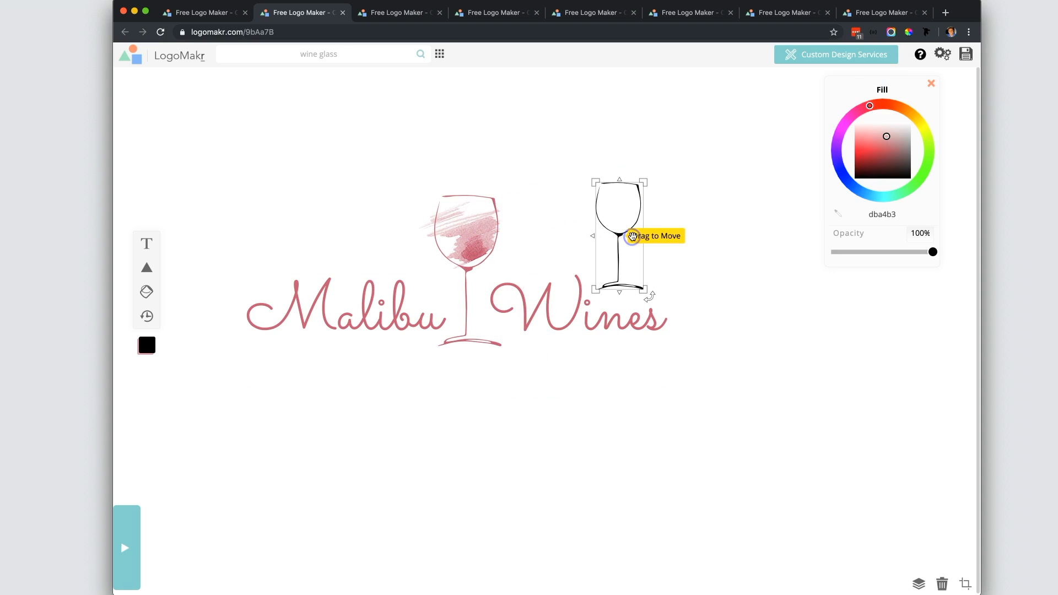
{"action": "key", "text": "Delete"}
- Examine the Malibu Wines lettering and its Fancy & Cursive font choices, and compare it with the narrow-lettered Malibu Wine version
{"action": "left_click", "coordinate": [298, 346]}
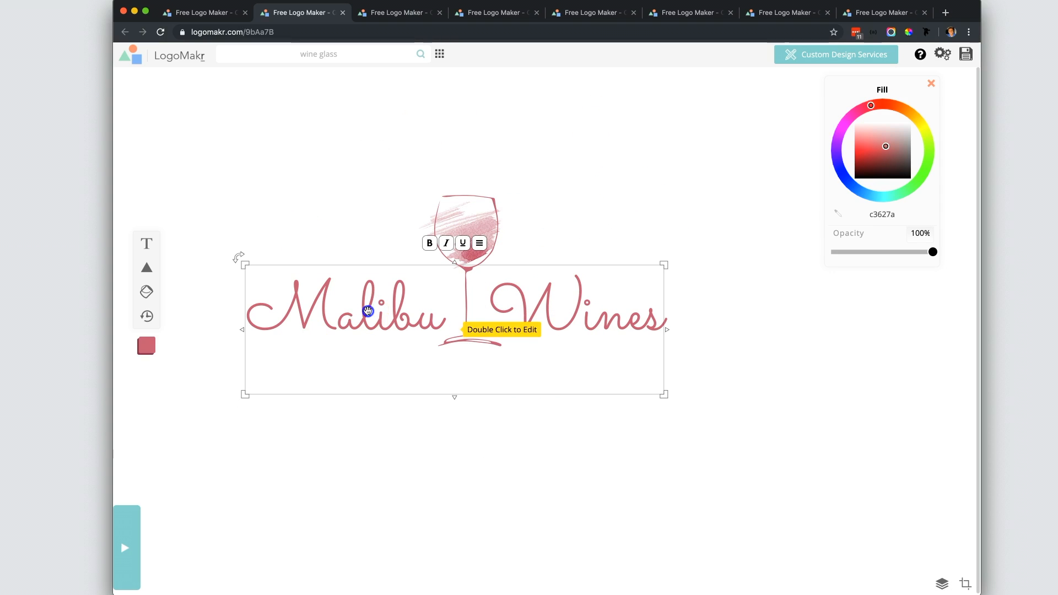
{"action": "left_click", "coordinate": [272, 165]}
{"action": "left_click", "coordinate": [399, 291]}
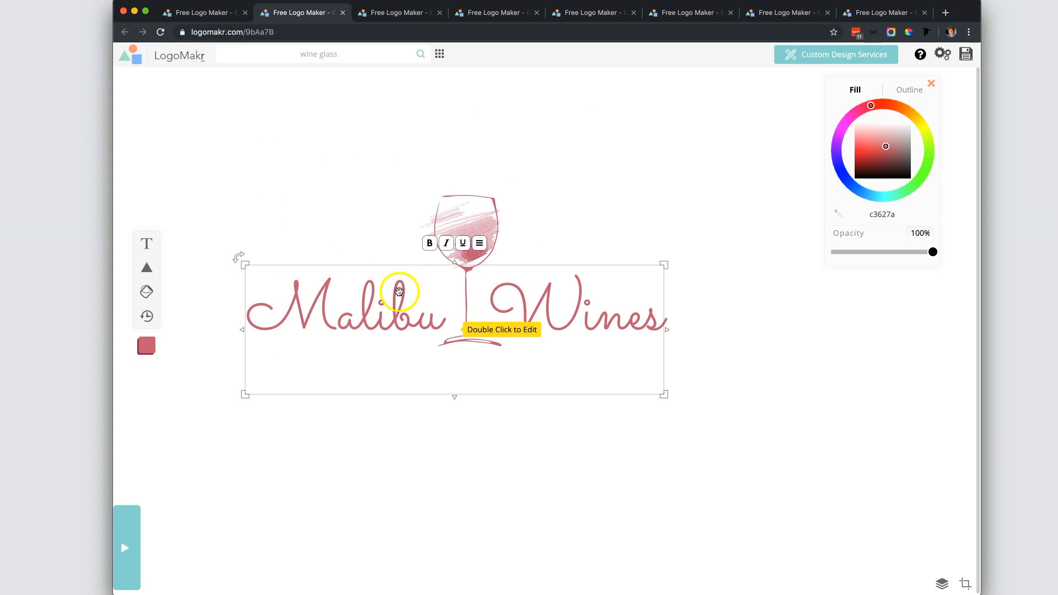
{"action": "left_click", "coordinate": [343, 315]}
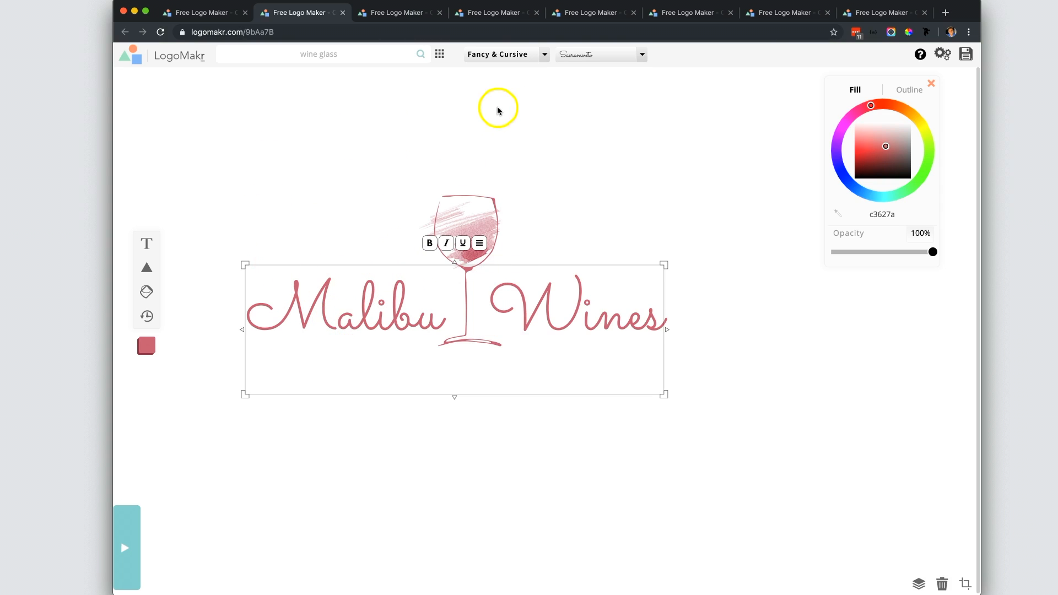
{"action": "left_click", "coordinate": [580, 55]}
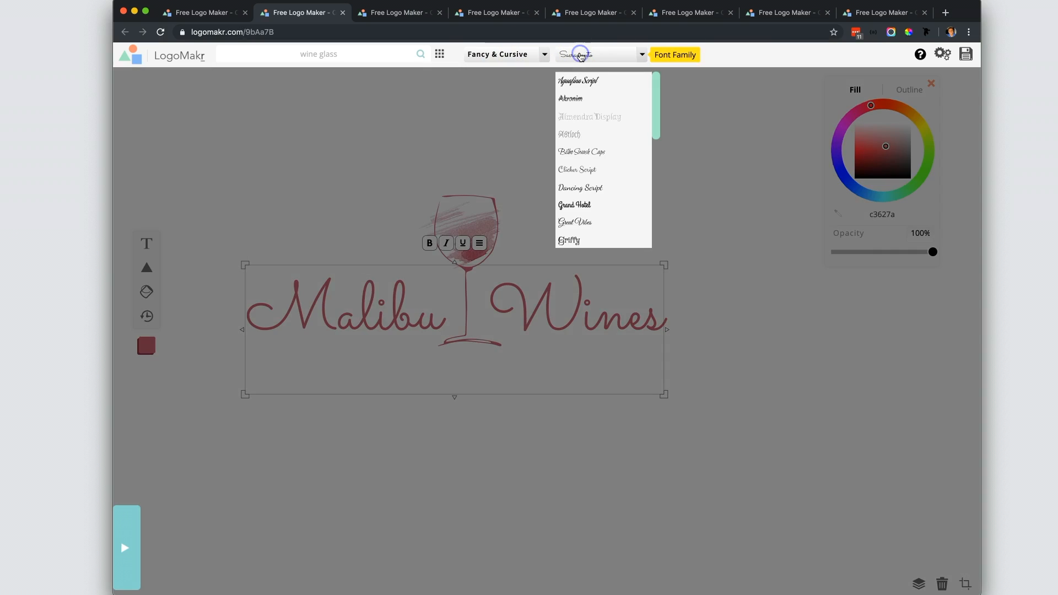
{"action": "left_click", "coordinate": [327, 140]}
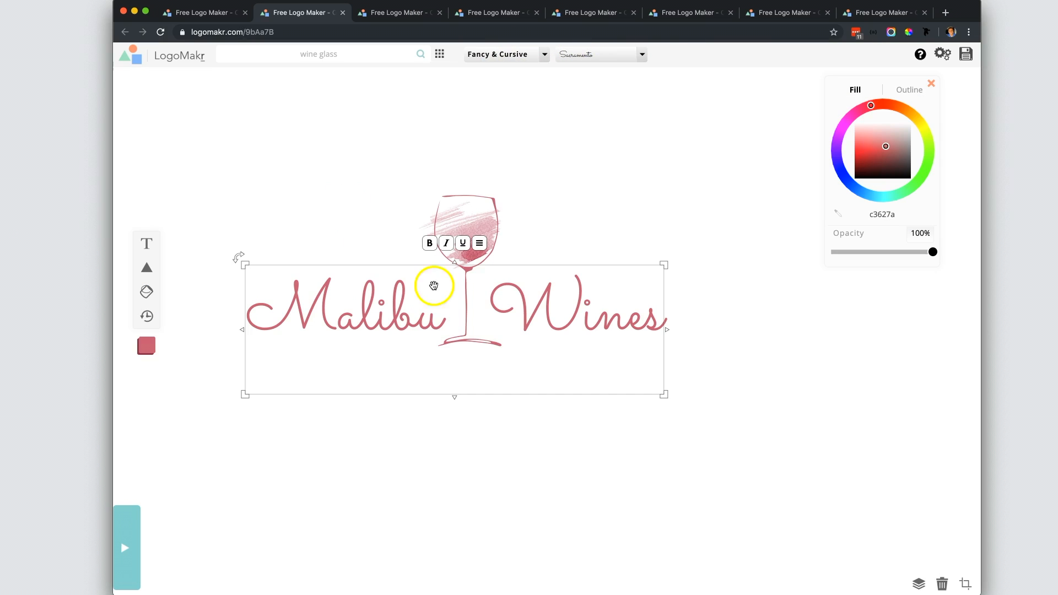
{"action": "left_click", "coordinate": [405, 16]}
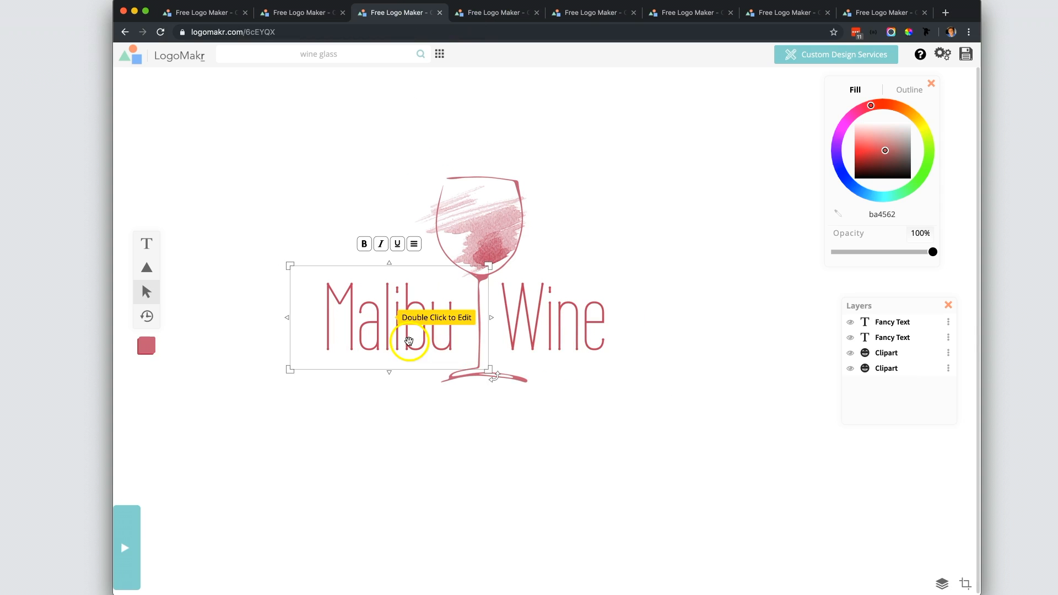
{"action": "left_click", "coordinate": [312, 12]}
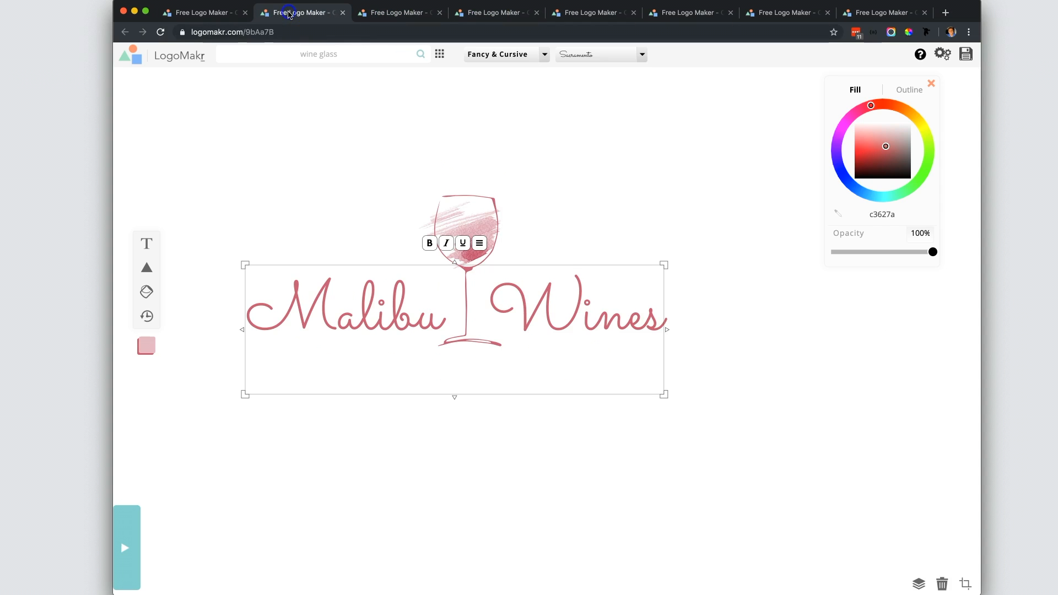
- Move the wine glass to the left of the Malibu Wines lettering and place the lettering beside it
{"action": "left_click", "coordinate": [293, 145]}
{"action": "left_click_drag", "start_coordinate": [549, 269], "coordinate": [572, 439]}
{"action": "left_click_drag", "start_coordinate": [534, 147], "coordinate": [421, 320]}
{"action": "left_click_drag", "start_coordinate": [458, 262], "coordinate": [251, 237]}
{"action": "left_click_drag", "start_coordinate": [416, 432], "coordinate": [475, 234]}
- Close the gap between Malibu and Wines, shrink the lettering to about 500 × 138 px and position it beside the glass's stem
{"action": "left_click", "coordinate": [548, 243]}
{"action": "left_click", "coordinate": [560, 241]}
{"action": "key", "text": "BackSpace"}
{"action": "key", "text": "BackSpace"}
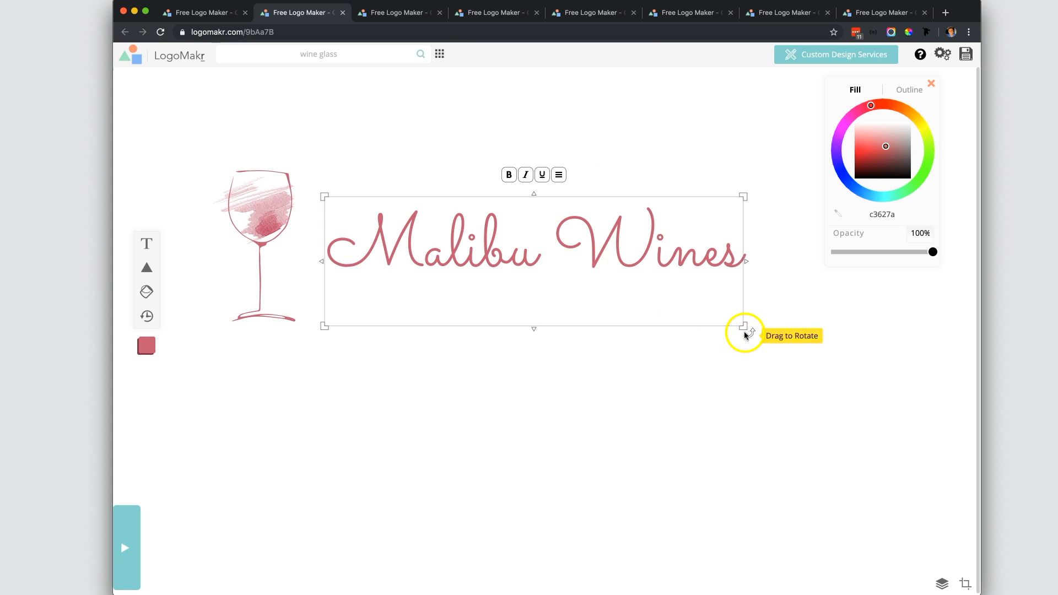
{"action": "left_click_drag", "start_coordinate": [743, 327], "coordinate": [600, 272]}
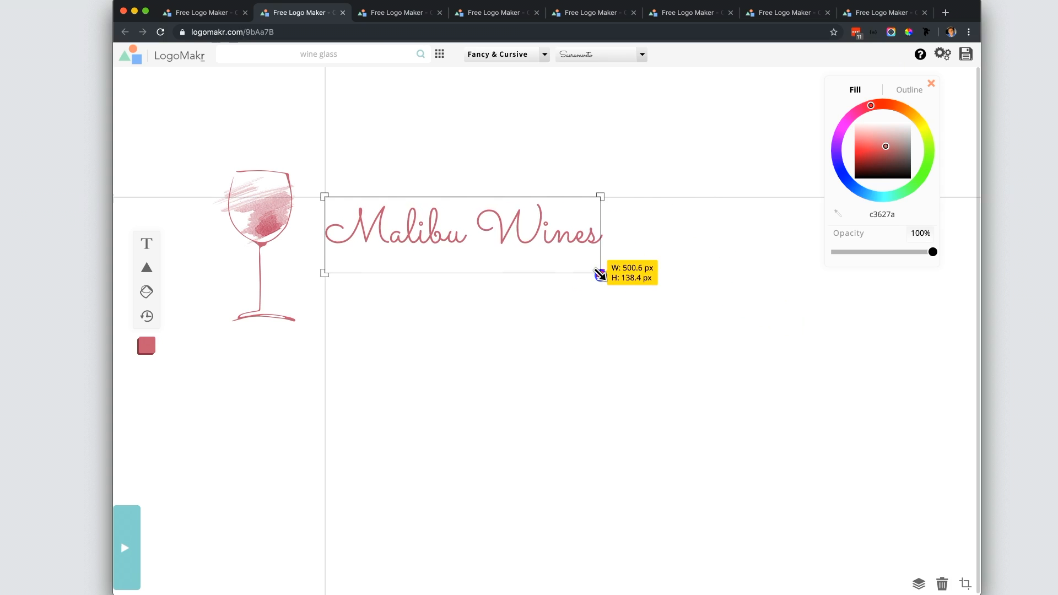
{"action": "left_click_drag", "start_coordinate": [510, 220], "coordinate": [491, 267]}
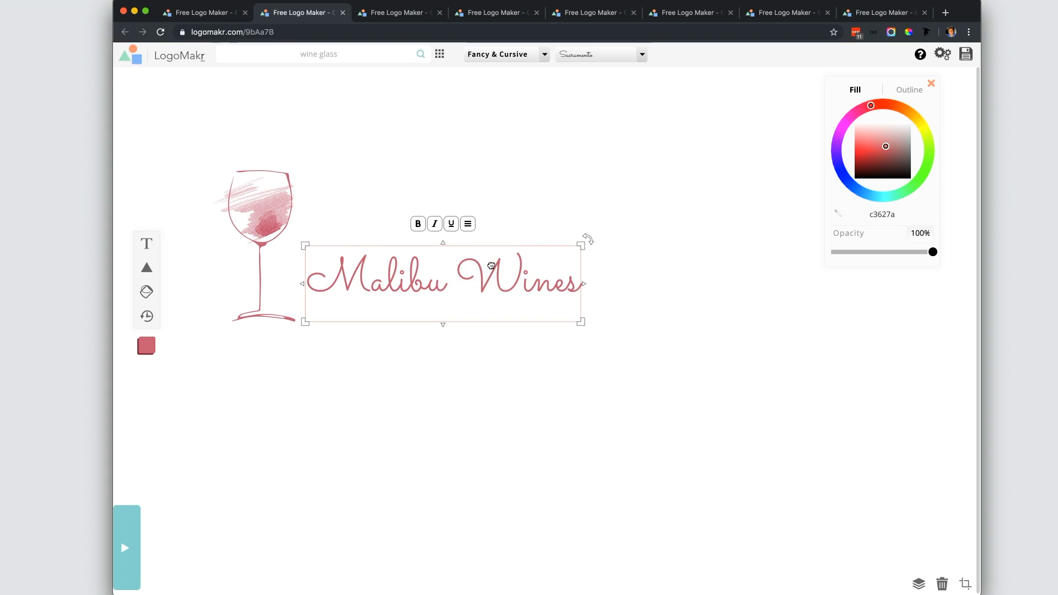
- Undo the side-by-side layout and the stray move of the lettering to restore the Malibu Wines arrangement around the glass
{"action": "key", "text": "super+z"}
{"action": "key", "text": "super+z"}
{"action": "key", "text": "super+z"}
{"action": "key", "text": "super+z"}
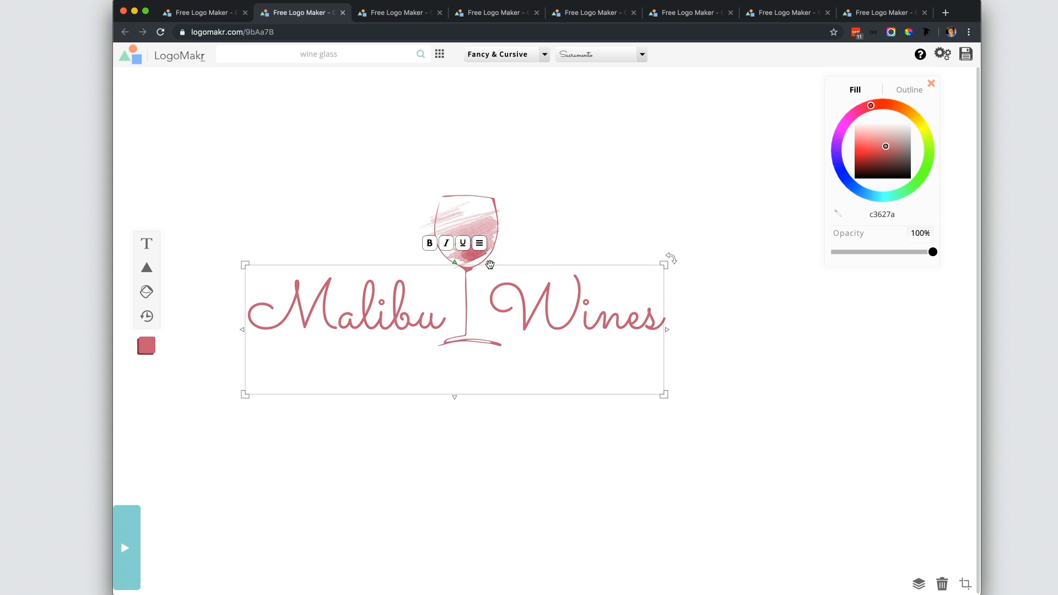
{"action": "left_click", "coordinate": [331, 176]}
{"action": "left_click_drag", "start_coordinate": [280, 146], "coordinate": [610, 304]}
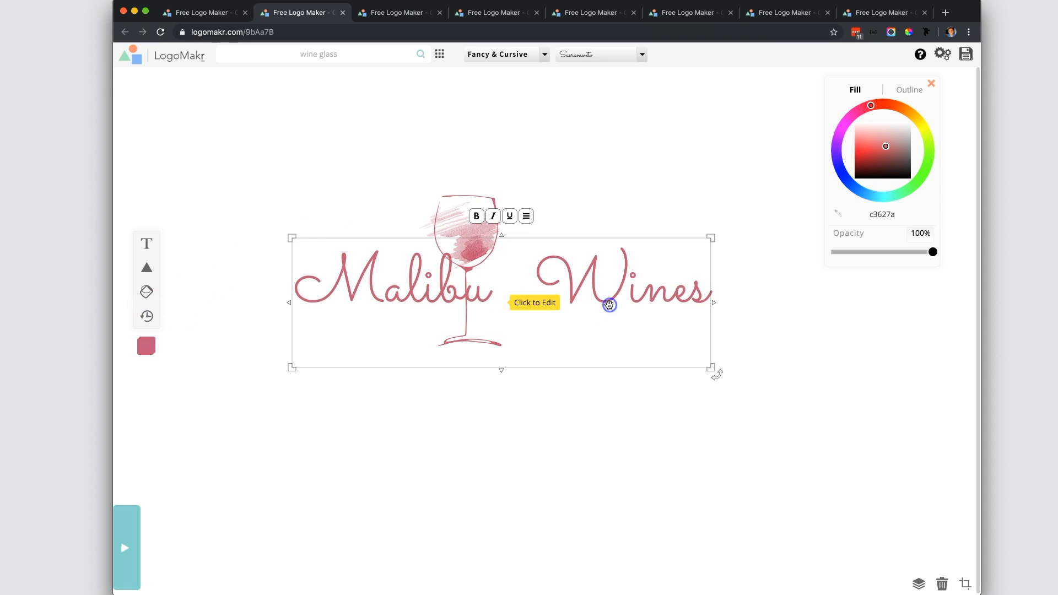
{"action": "key", "text": "super+z"}
- Shift the wine glass and the Malibu Wines lettering together slightly up and to the right
{"action": "left_click", "coordinate": [340, 176]}
{"action": "left_click_drag", "start_coordinate": [503, 321], "coordinate": [563, 315]}
{"action": "left_click", "coordinate": [512, 145]}
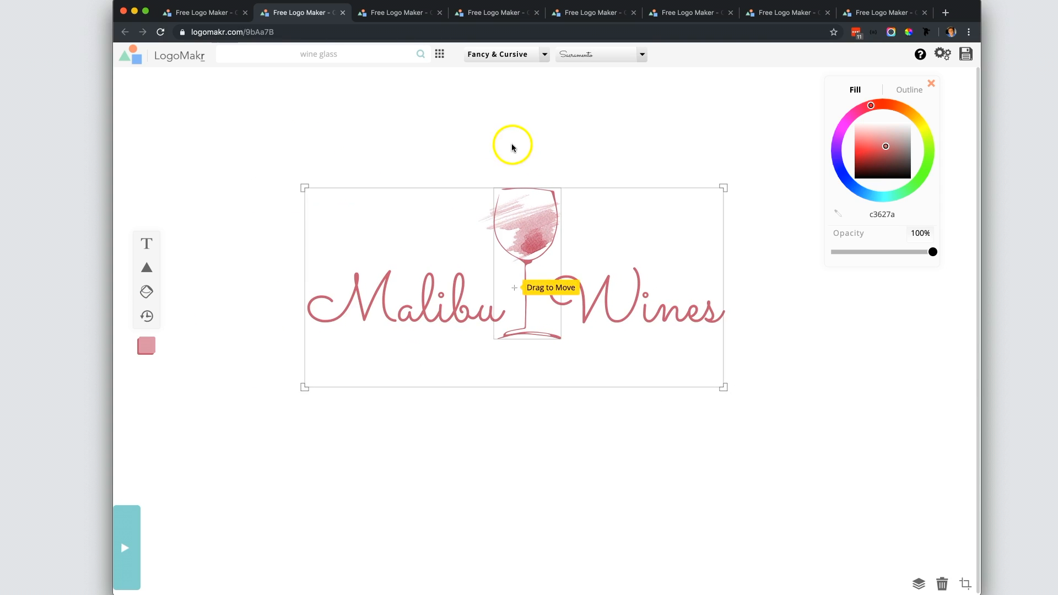
- Open the Malibu Wine bottle-and-waves logo, shrink the whole design and move it lower to free up canvas space
{"action": "left_click", "coordinate": [488, 13]}
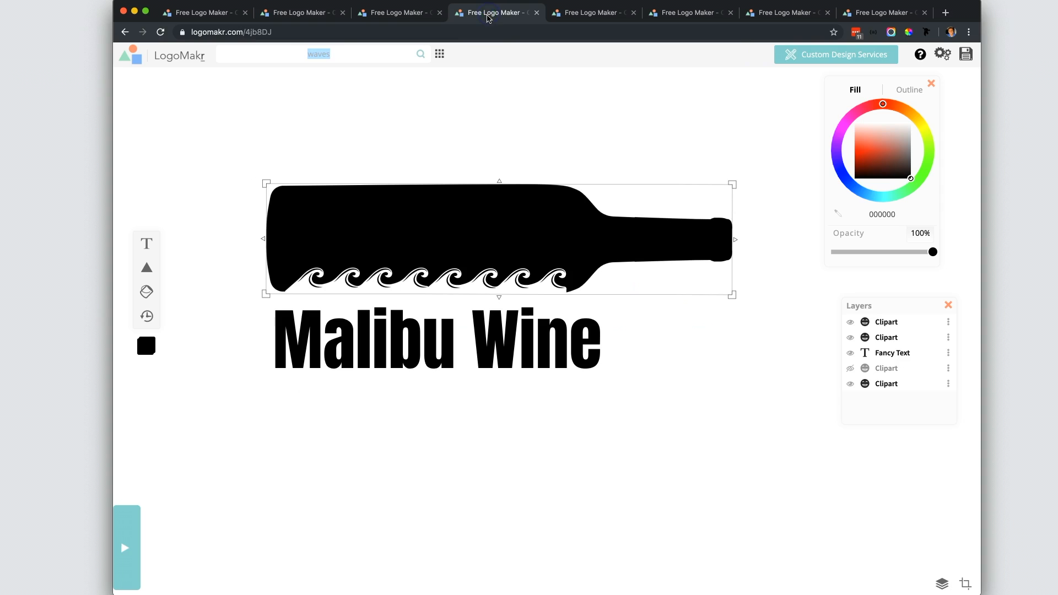
{"action": "left_click", "coordinate": [408, 254]}
{"action": "left_click_drag", "start_coordinate": [422, 226], "coordinate": [383, 224]}
{"action": "left_click", "coordinate": [382, 280]}
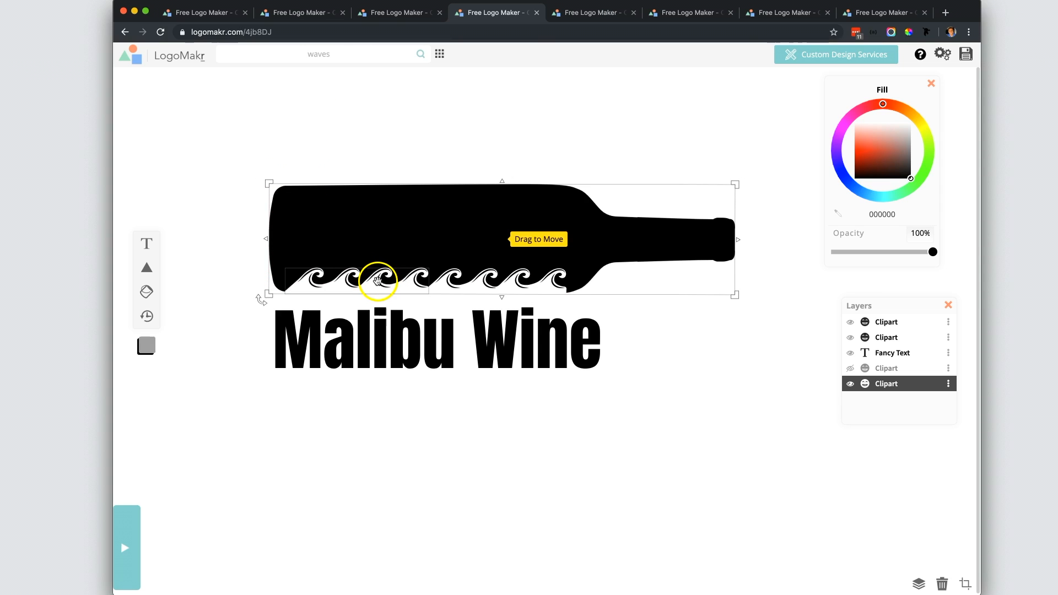
{"action": "left_click_drag", "start_coordinate": [237, 123], "coordinate": [642, 359]}
{"action": "left_click_drag", "start_coordinate": [480, 243], "coordinate": [370, 289]}
{"action": "left_click", "coordinate": [373, 190]}
- Search the graphics for "wine bottle" and add the solid black bottle to the canvas as a visible layer
{"action": "left_click_drag", "start_coordinate": [349, 59], "coordinate": [278, 45]}
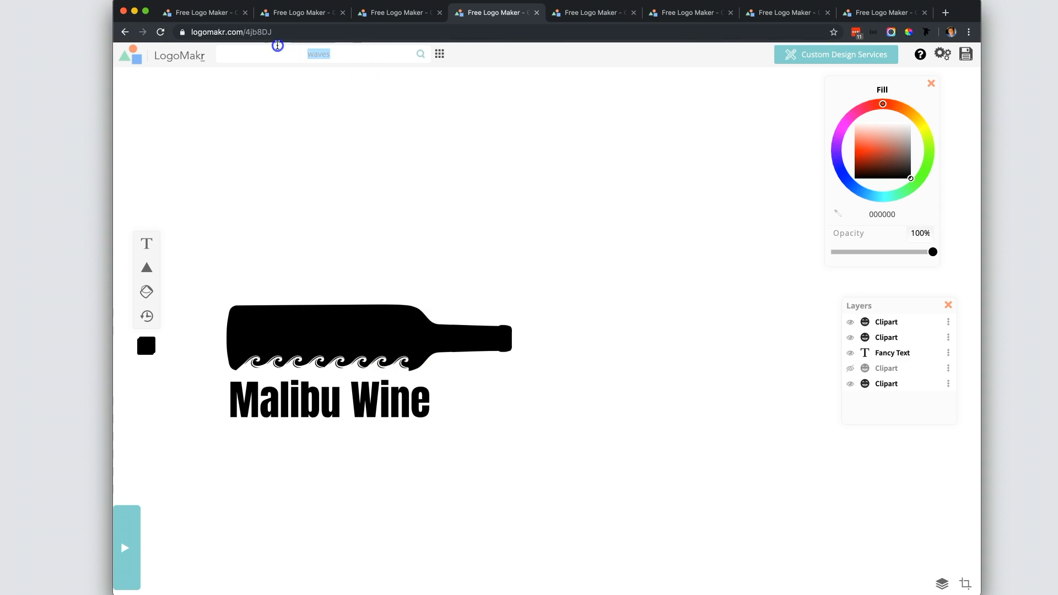
{"action": "type", "text": "wine bottle"}
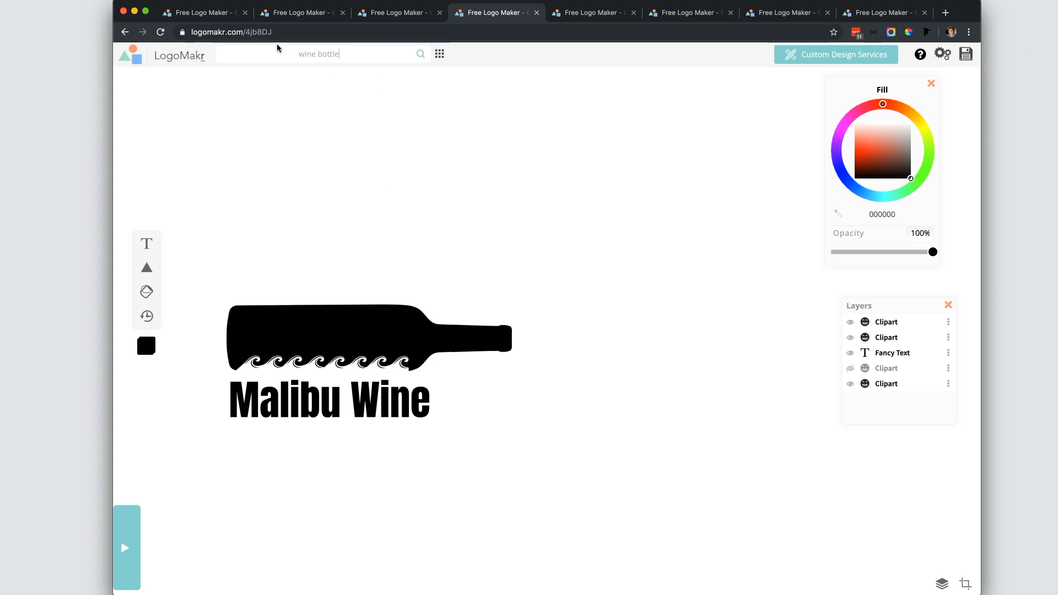
{"action": "key", "text": "Return"}
{"action": "left_click", "coordinate": [292, 48]}
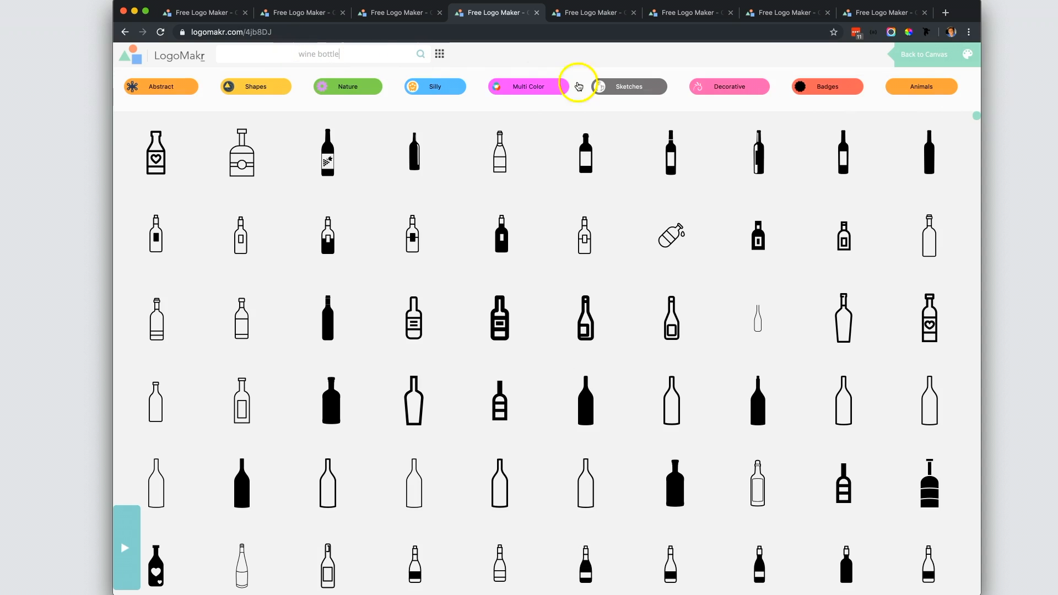
{"action": "left_click", "coordinate": [930, 162]}
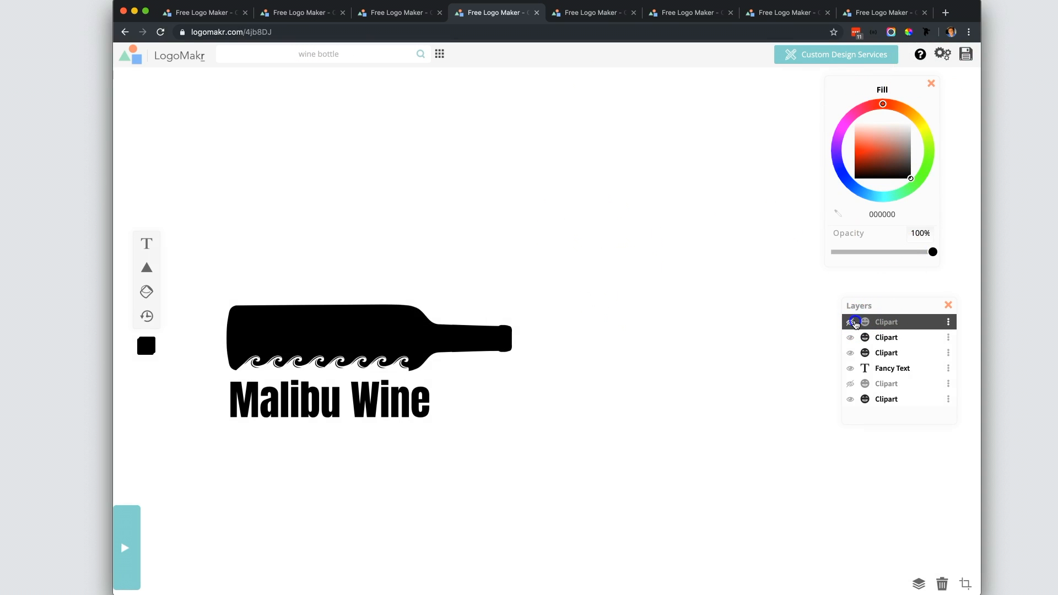
{"action": "left_click", "coordinate": [852, 322]}
- Rotate the new bottle 90° onto its side, shrink it and place it above the existing Malibu Wine logo
{"action": "left_click_drag", "start_coordinate": [611, 91], "coordinate": [739, 384]}
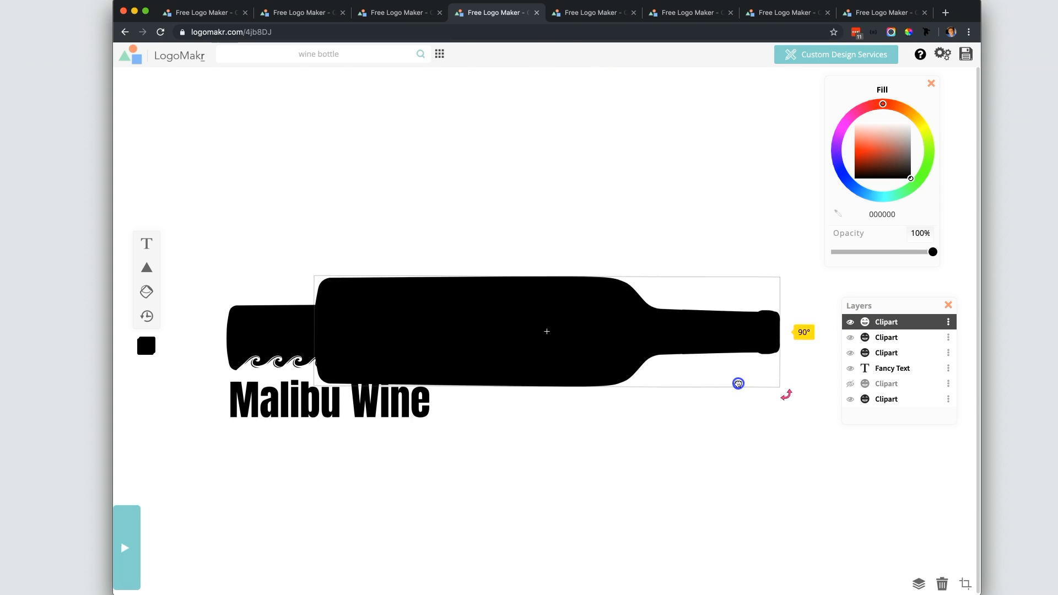
{"action": "left_click_drag", "start_coordinate": [589, 333], "coordinate": [575, 184]}
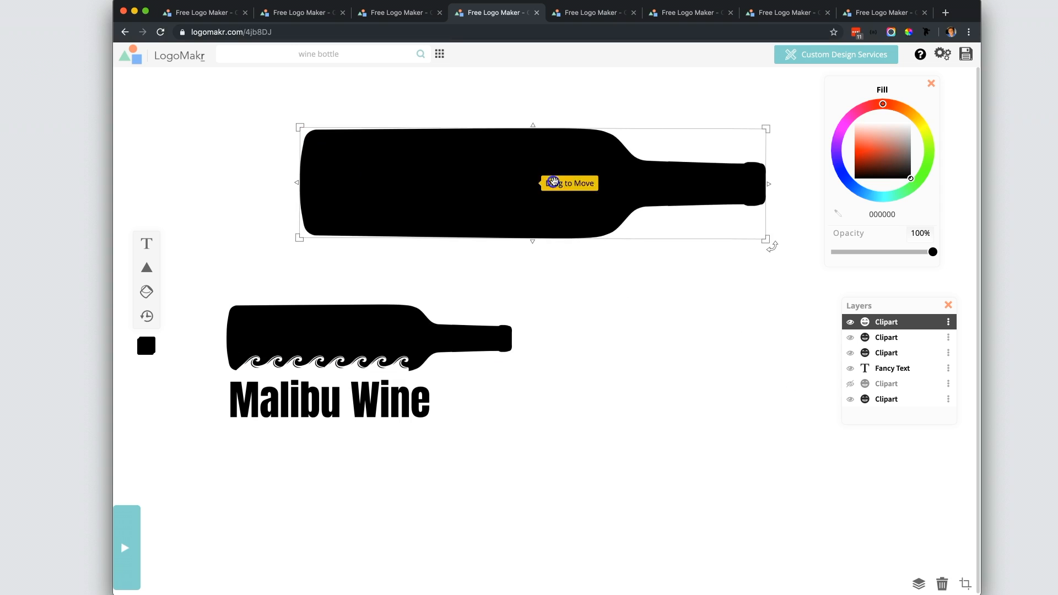
{"action": "left_click_drag", "start_coordinate": [766, 235], "coordinate": [608, 202]}
{"action": "left_click_drag", "start_coordinate": [615, 119], "coordinate": [614, 119]}
{"action": "left_click_drag", "start_coordinate": [506, 158], "coordinate": [633, 165]}
{"action": "left_click", "coordinate": [357, 187]}
- Search the graphics for "waves", place the solid three-crest wave along the new bottle's lower edge and fill it white (ffffff)
{"action": "left_click_drag", "start_coordinate": [352, 57], "coordinate": [237, 32]}
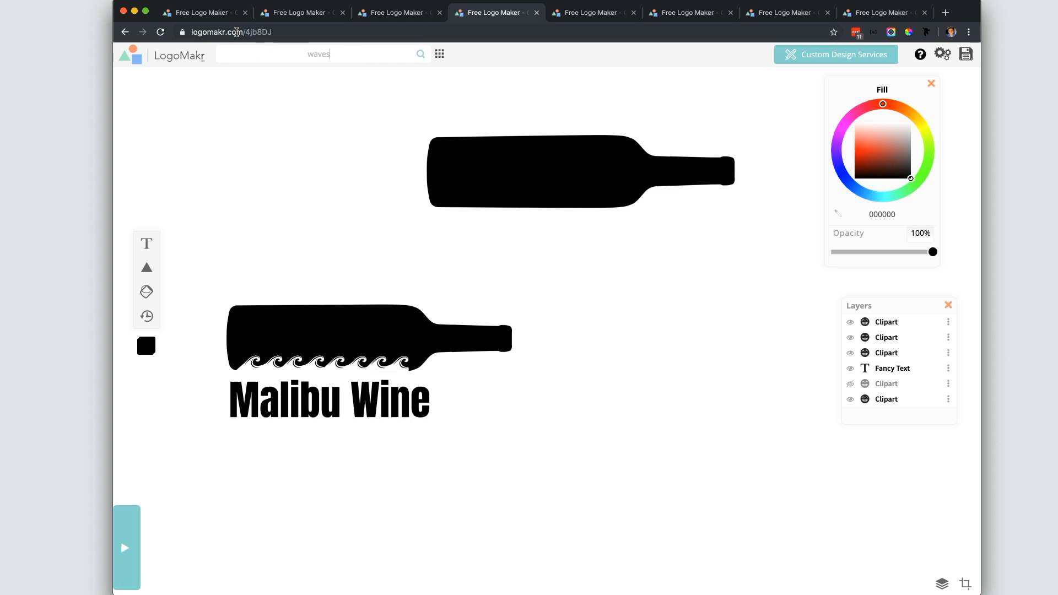
{"action": "type", "text": "waves"}
{"action": "key", "text": "Return"}
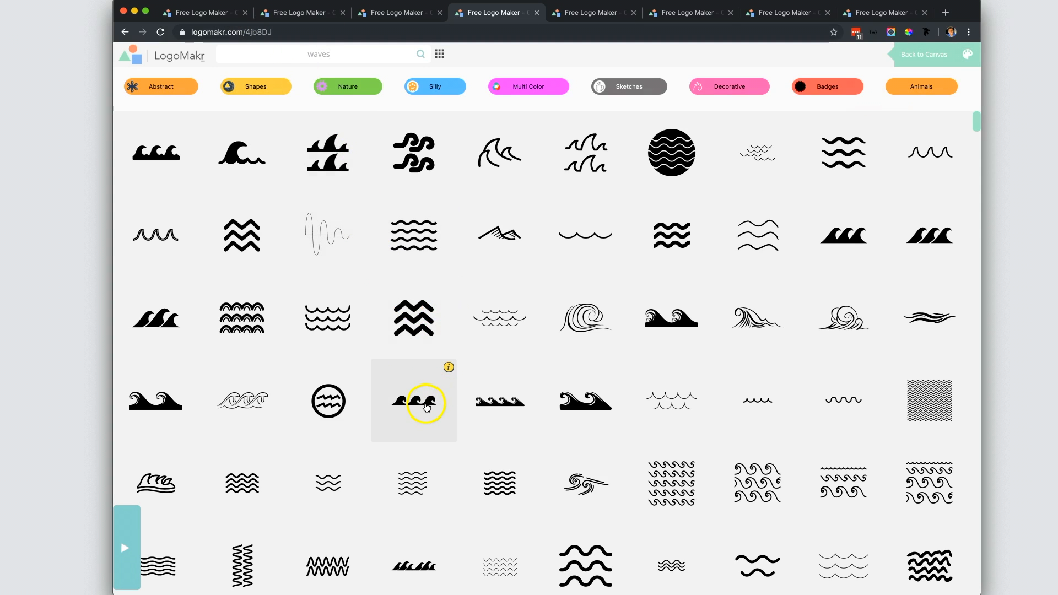
{"action": "scroll", "coordinate": [427, 408], "scroll_direction": "down", "scroll_amount": 1}
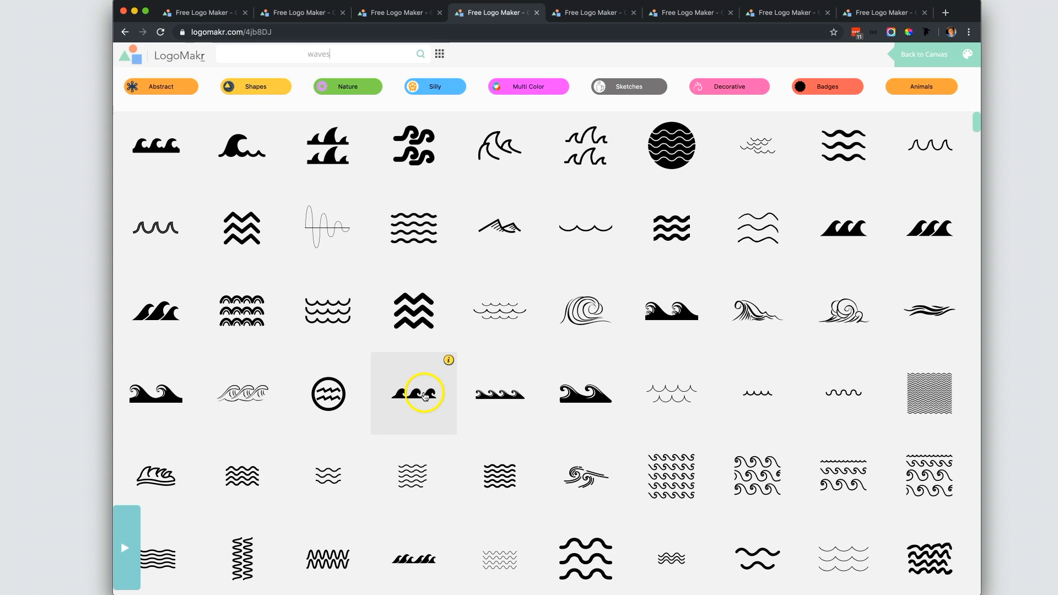
{"action": "left_click", "coordinate": [425, 396]}
{"action": "left_click_drag", "start_coordinate": [546, 331], "coordinate": [469, 200]}
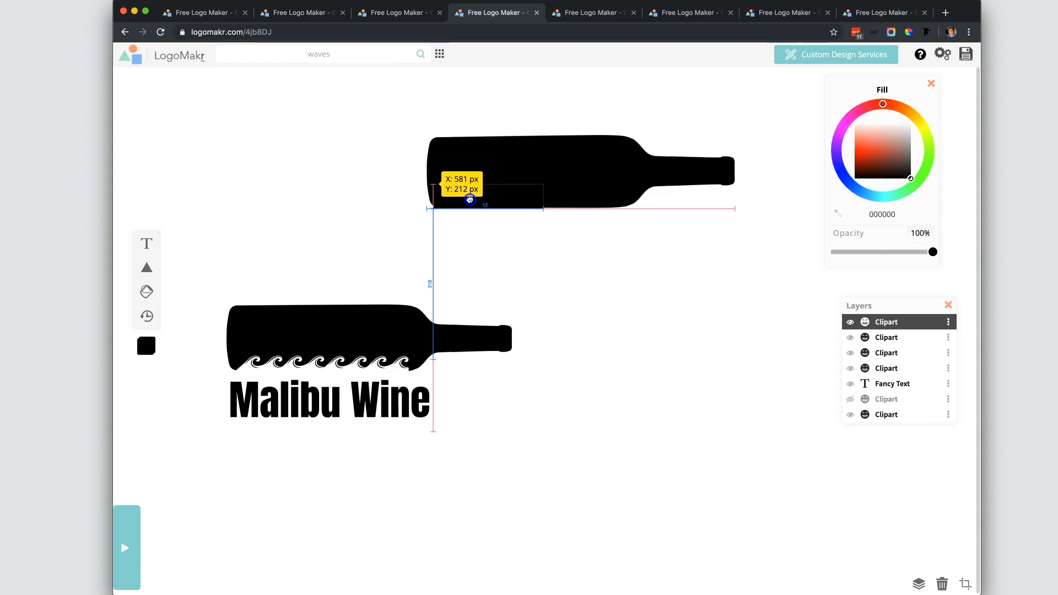
{"action": "left_click_drag", "start_coordinate": [878, 167], "coordinate": [880, 114]}
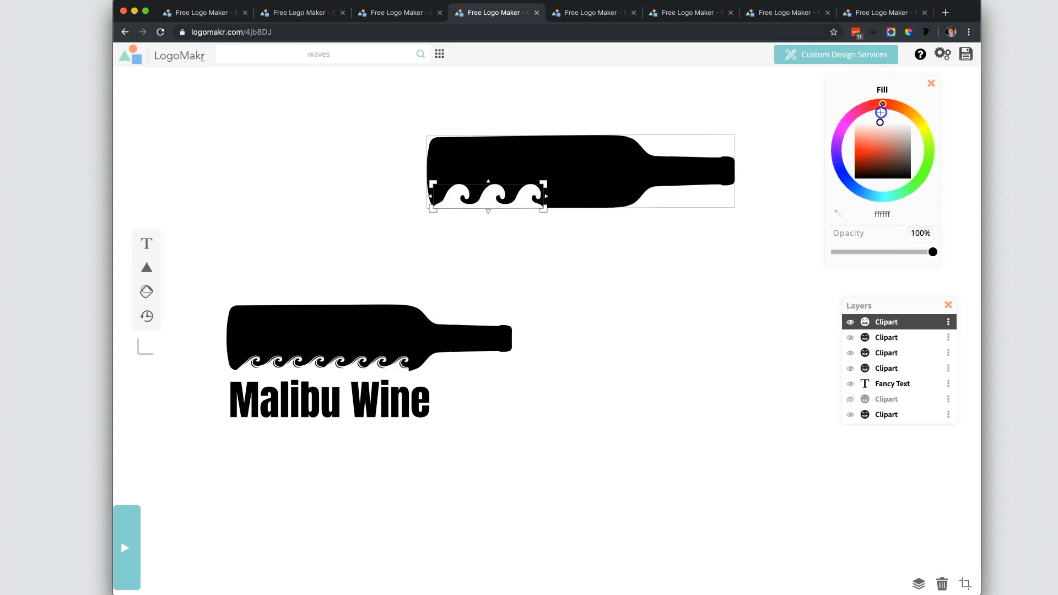
- Duplicate the white wave and align the copy beside the original to continue the row along the bottle's lower edge
{"action": "right_click", "coordinate": [512, 201]}
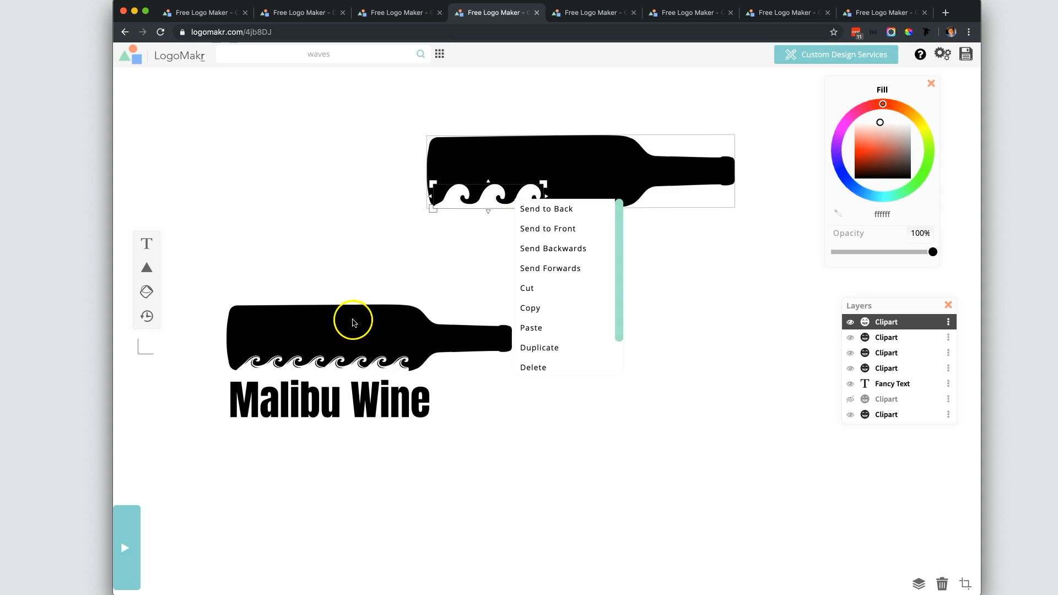
{"action": "scroll", "coordinate": [531, 276], "scroll_direction": "down", "scroll_amount": 2}
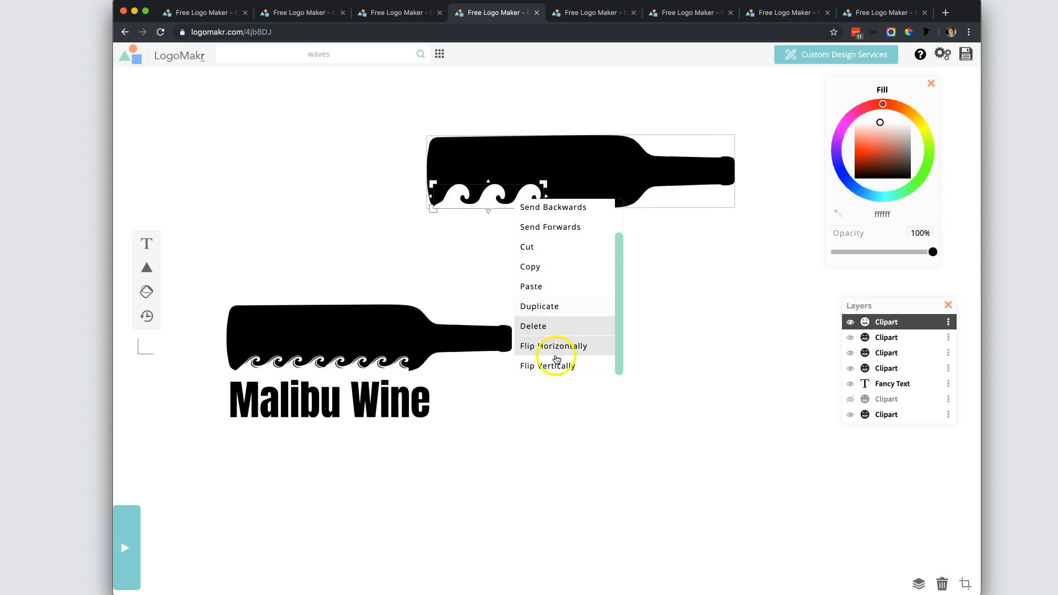
{"action": "left_click", "coordinate": [561, 305]}
{"action": "left_click_drag", "start_coordinate": [553, 236], "coordinate": [604, 195]}
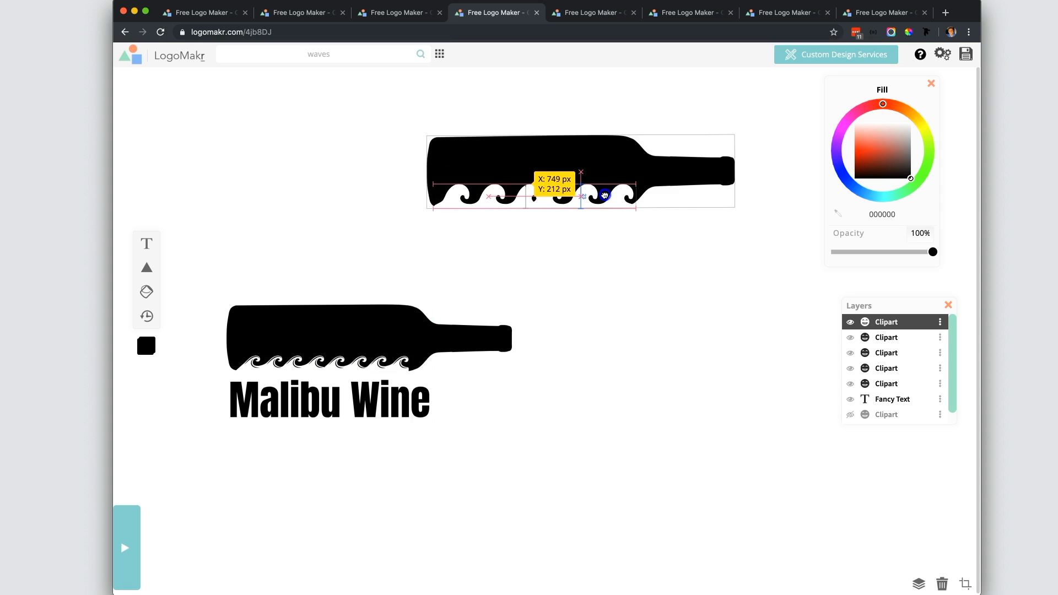
{"action": "left_click", "coordinate": [675, 258]}
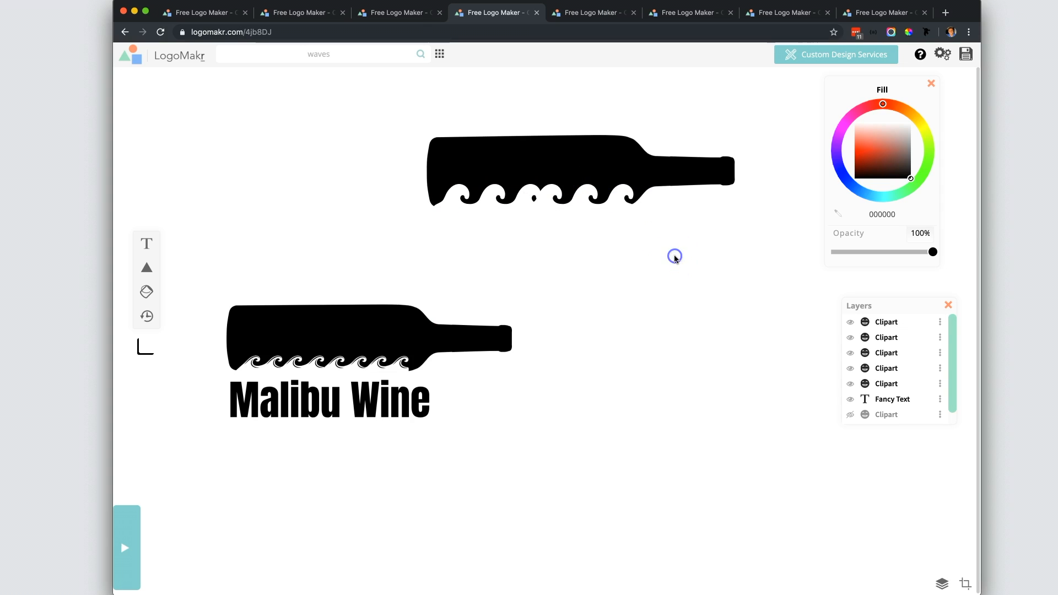
{"action": "left_click_drag", "start_coordinate": [574, 201], "coordinate": [592, 200]}
{"action": "left_click", "coordinate": [657, 262]}
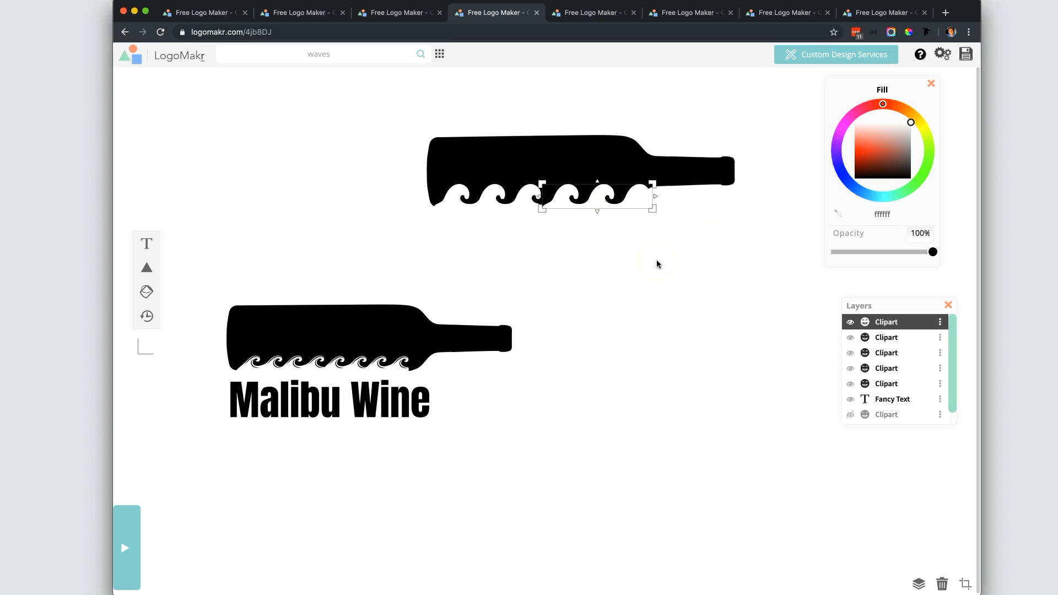
{"action": "left_click", "coordinate": [655, 272]}
- Move the bottle above the waves, fill both waves dark red (831e1e), then shrink the pair onto the bottle's lower edge
{"action": "left_click", "coordinate": [617, 198]}
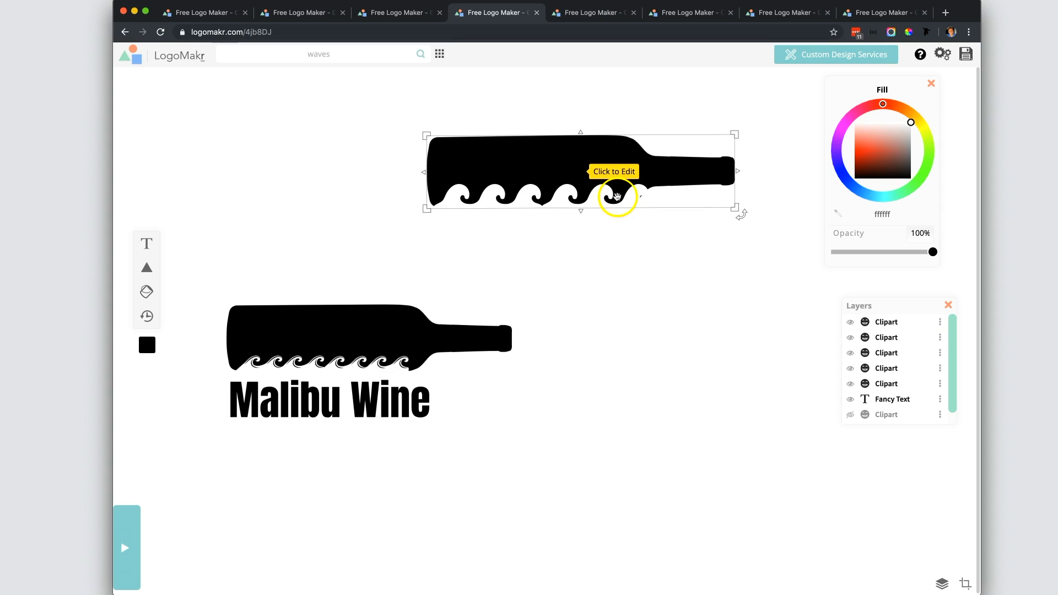
{"action": "left_click_drag", "start_coordinate": [633, 168], "coordinate": [626, 102]}
{"action": "left_click_drag", "start_coordinate": [694, 276], "coordinate": [431, 182]}
{"action": "left_click", "coordinate": [876, 161]}
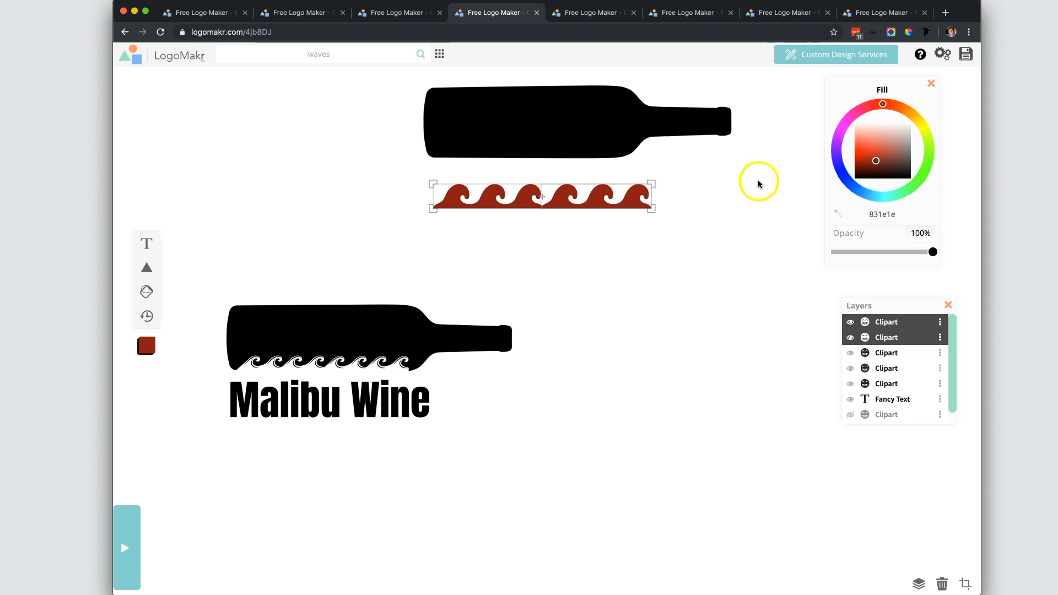
{"action": "left_click_drag", "start_coordinate": [652, 211], "coordinate": [599, 148]}
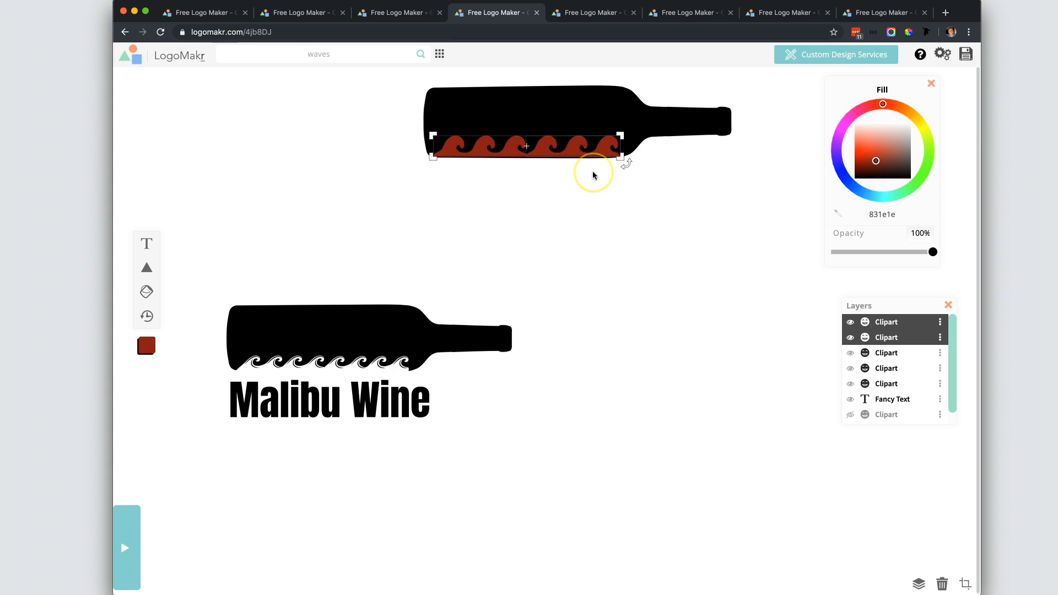
- Lighten both waves to a pale pinkish white and nudge the bottle slightly upward to line up with them
{"action": "left_click", "coordinate": [897, 128]}
{"action": "left_click", "coordinate": [646, 119]}
{"action": "key", "text": "Down"}
{"action": "key", "text": "Down"}
{"action": "key", "text": "Up"}
{"action": "key", "text": "Up"}
{"action": "key", "text": "Up"}
{"action": "key", "text": "Up"}
{"action": "key", "text": "Up"}
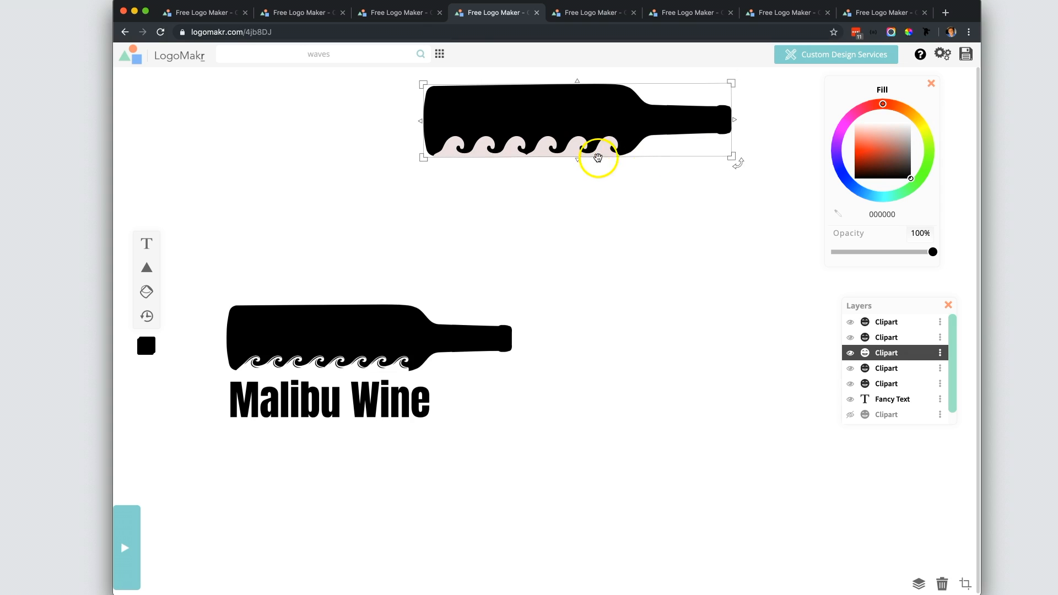
- Fill both wave graphics pure white and shift the bottle slightly right so its base lines up with the wave row
{"action": "left_click", "coordinate": [599, 153]}
{"action": "left_click", "coordinate": [913, 115]}
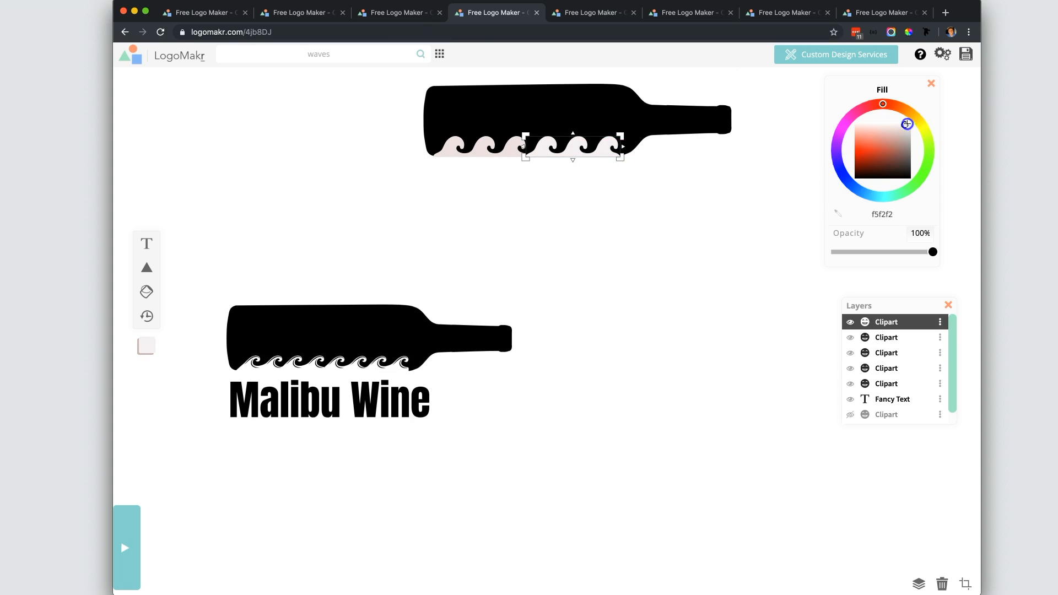
{"action": "left_click", "coordinate": [498, 154]}
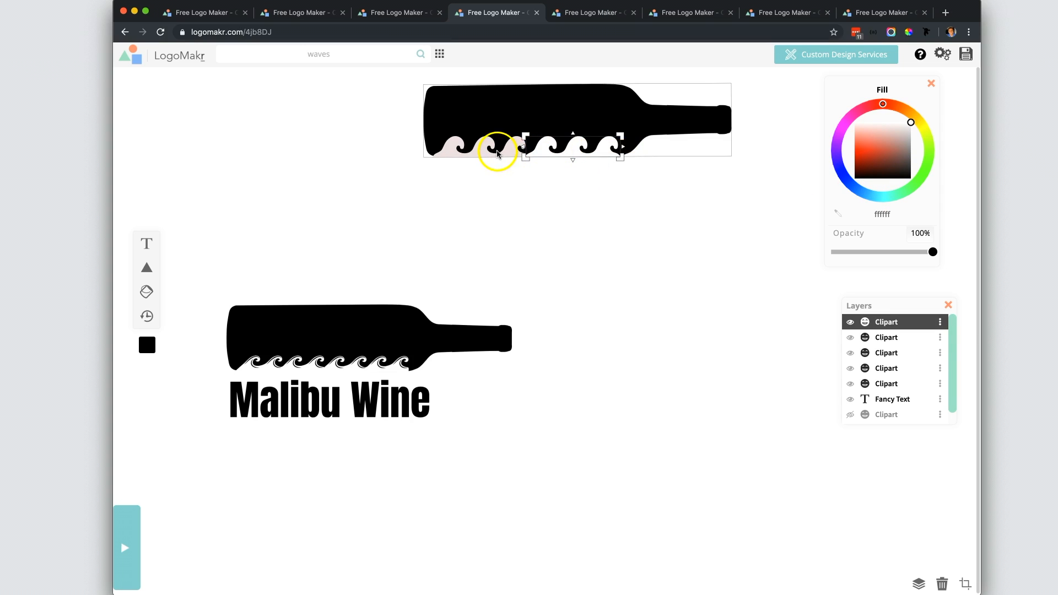
{"action": "mouse_move", "coordinate": [503, 148]}
{"action": "left_mouse_down"}
{"action": "mouse_move", "coordinate": [306, 138]}
{"action": "mouse_move", "coordinate": [330, 116]}
{"action": "mouse_move", "coordinate": [507, 105]}
{"action": "mouse_move", "coordinate": [503, 129]}
{"action": "left_mouse_up"}
{"action": "left_click", "coordinate": [500, 154]}
{"action": "left_click", "coordinate": [911, 115]}
{"action": "left_click", "coordinate": [295, 117]}
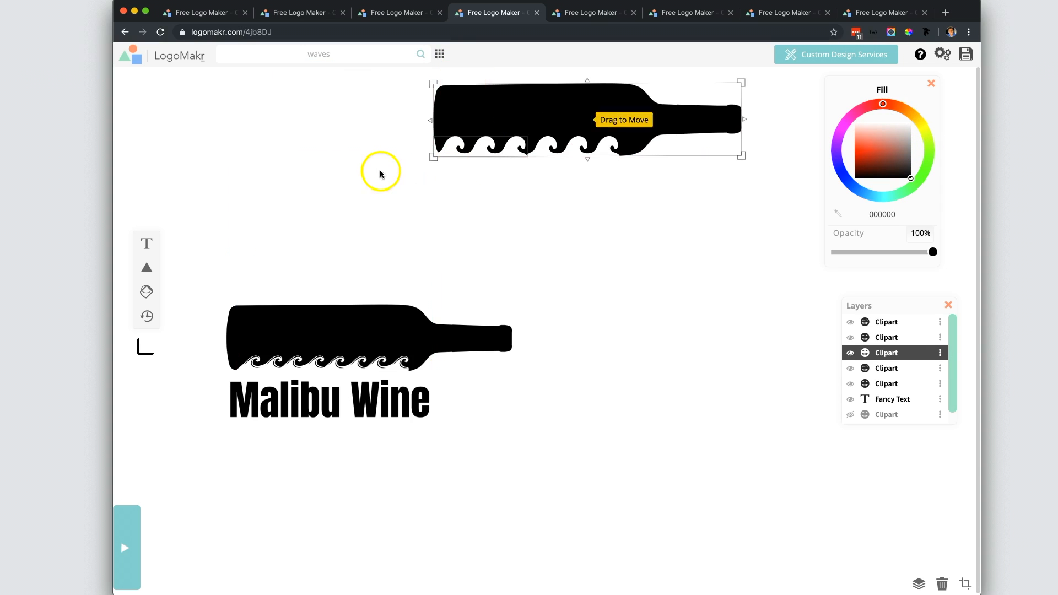
{"action": "left_click", "coordinate": [369, 170]}
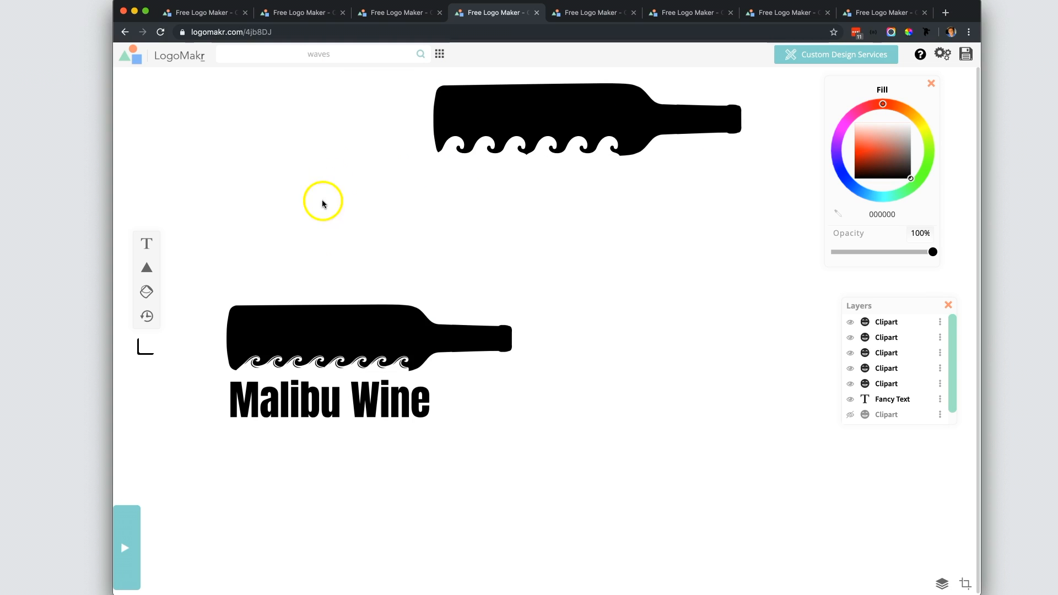
- Add a placeholder text line in the black Anton font and position it just beneath the upper demo bottle
{"action": "left_click", "coordinate": [344, 401]}
{"action": "left_click", "coordinate": [147, 243]}
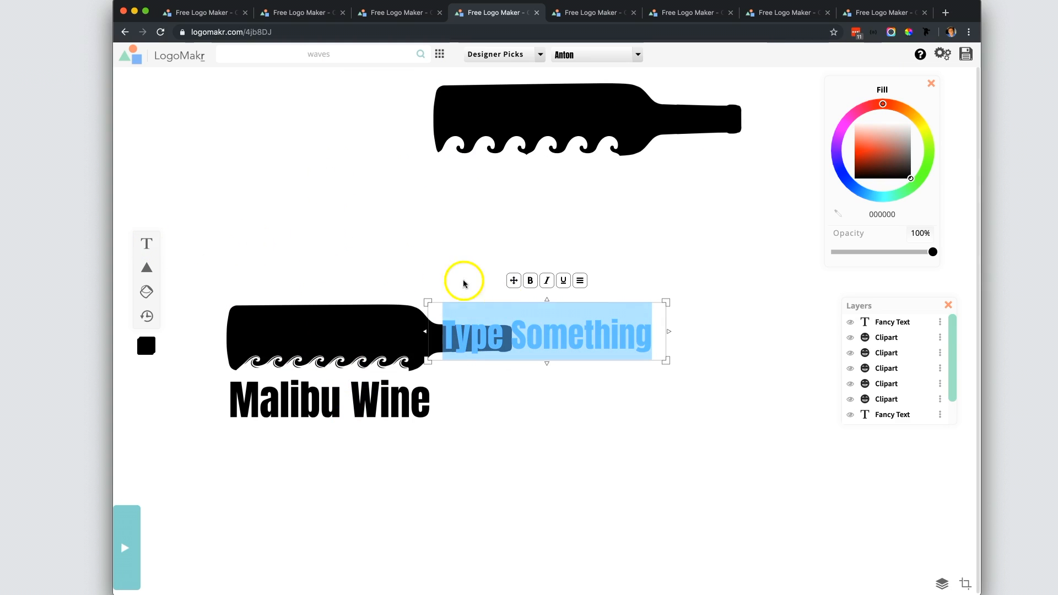
{"action": "left_click_drag", "start_coordinate": [514, 280], "coordinate": [510, 171]}
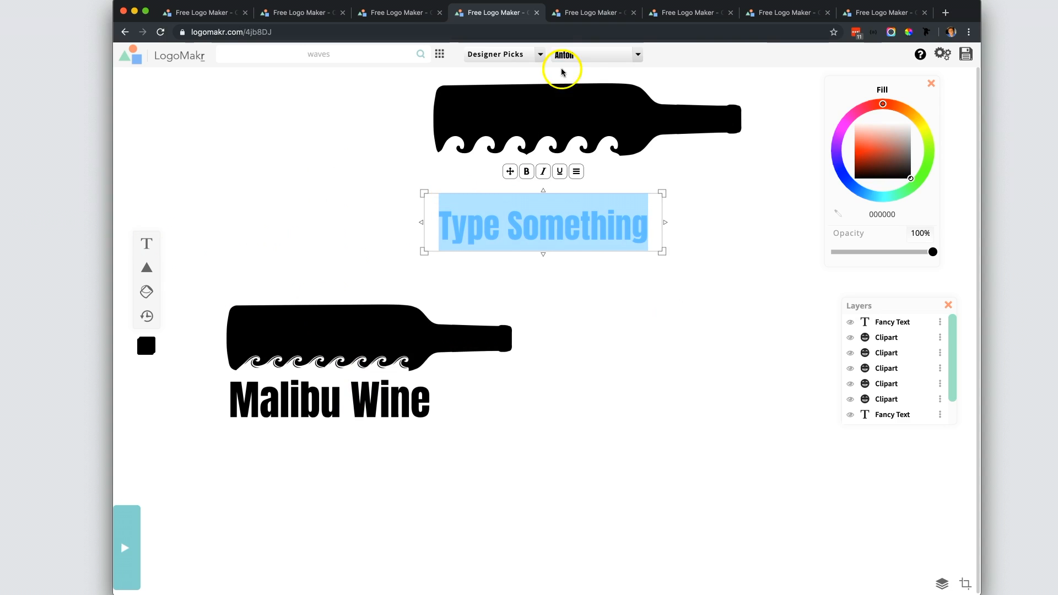
{"action": "left_click_drag", "start_coordinate": [891, 156], "coordinate": [894, 183]}
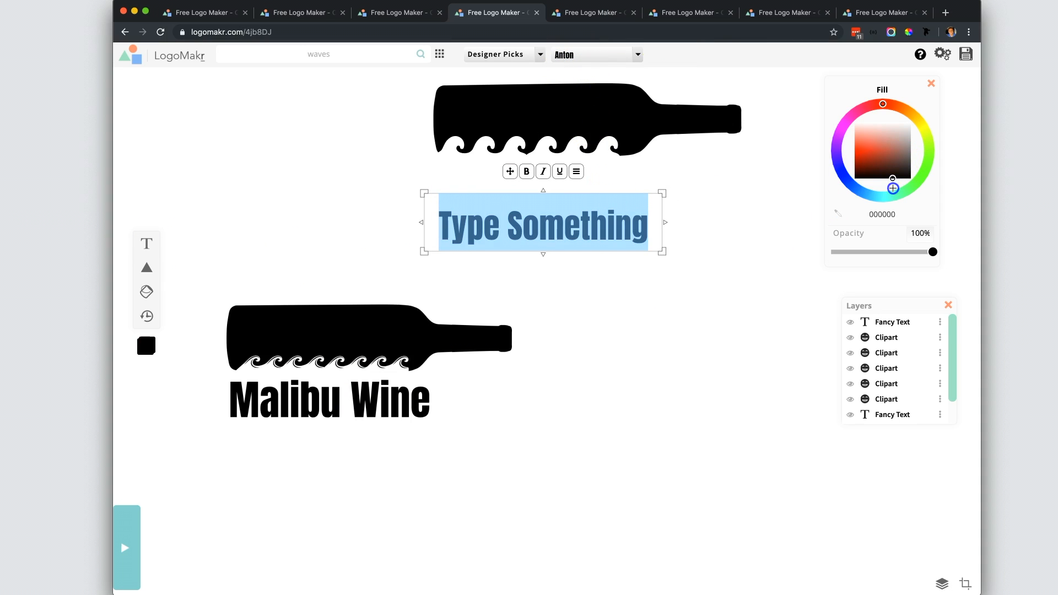
{"action": "left_click", "coordinate": [332, 174]}
{"action": "left_click_drag", "start_coordinate": [484, 225], "coordinate": [489, 198]}
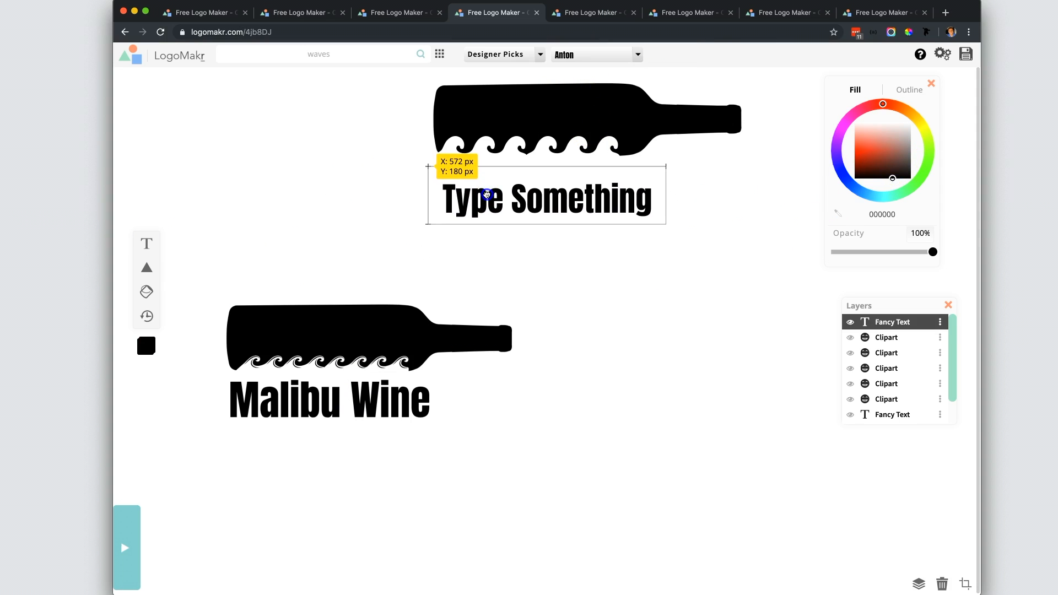
- Select the upper demo bottle, its waves and the placeholder text together and delete them
{"action": "left_click", "coordinate": [377, 109]}
{"action": "left_click_drag", "start_coordinate": [378, 109], "coordinate": [565, 210]}
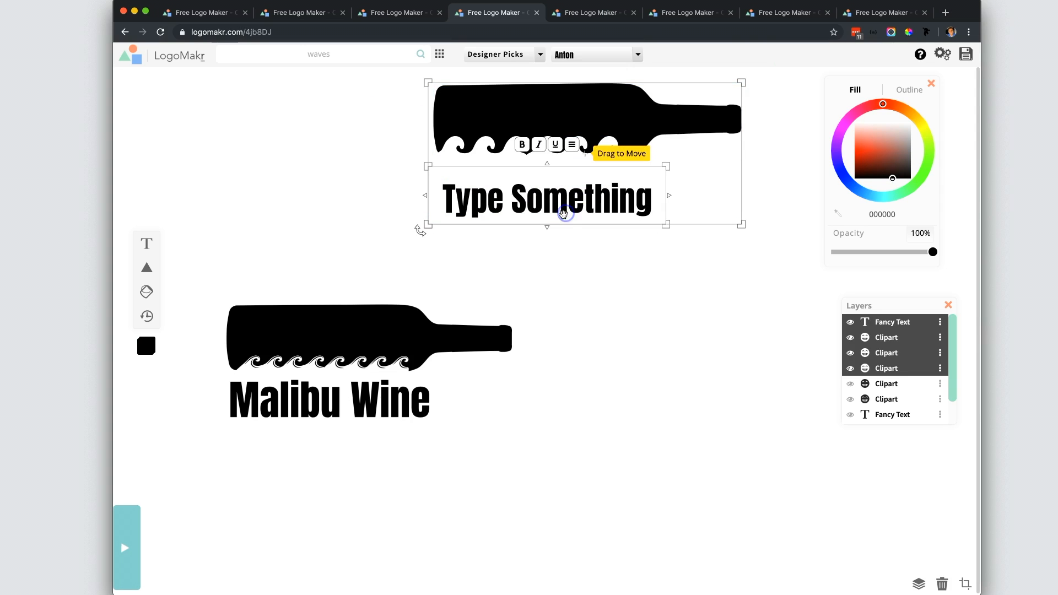
{"action": "key", "text": "Delete"}
- Select every part of the original Malibu Wine logo, enlarge it and shift it slightly to the right
{"action": "left_click_drag", "start_coordinate": [535, 255], "coordinate": [259, 464]}
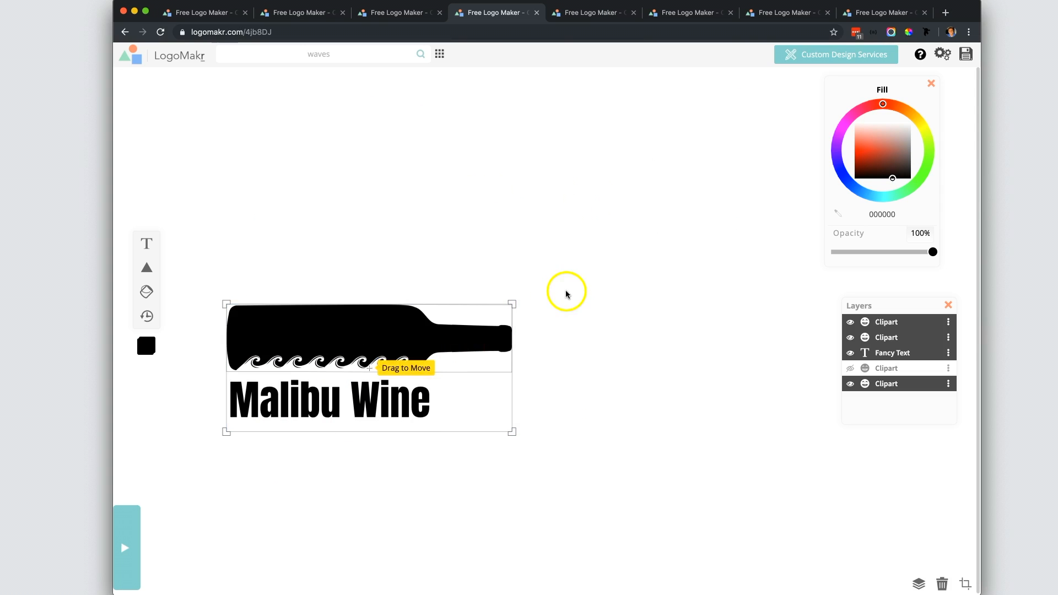
{"action": "left_click_drag", "start_coordinate": [510, 303], "coordinate": [704, 156]}
{"action": "left_click_drag", "start_coordinate": [548, 224], "coordinate": [569, 226]}
- Switch to the Inner Balance logo, search the clipart library for "arch" and return to the canvas
{"action": "left_click", "coordinate": [591, 12]}
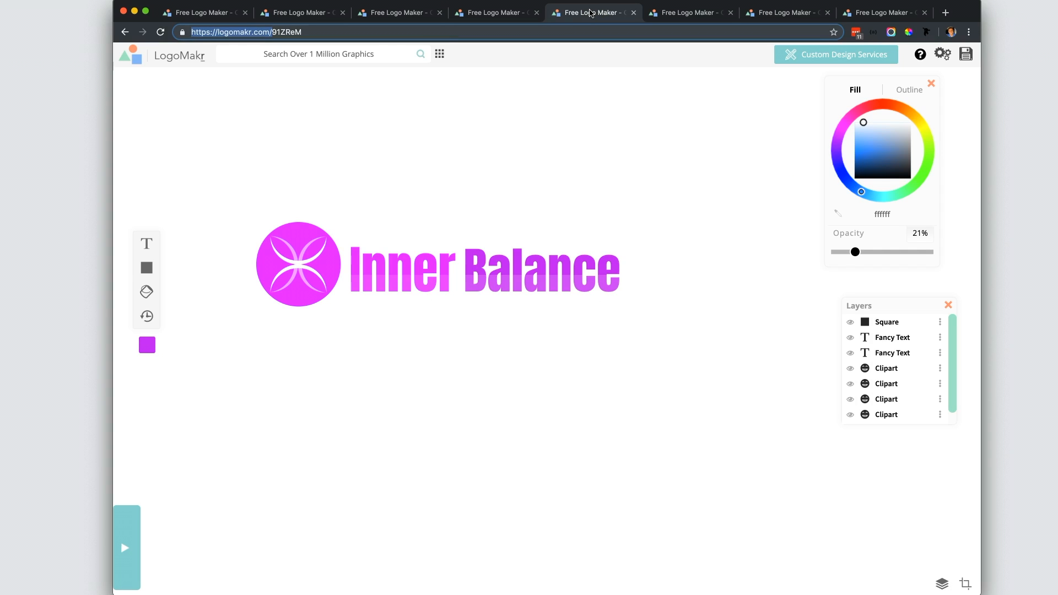
{"action": "left_click", "coordinate": [576, 152]}
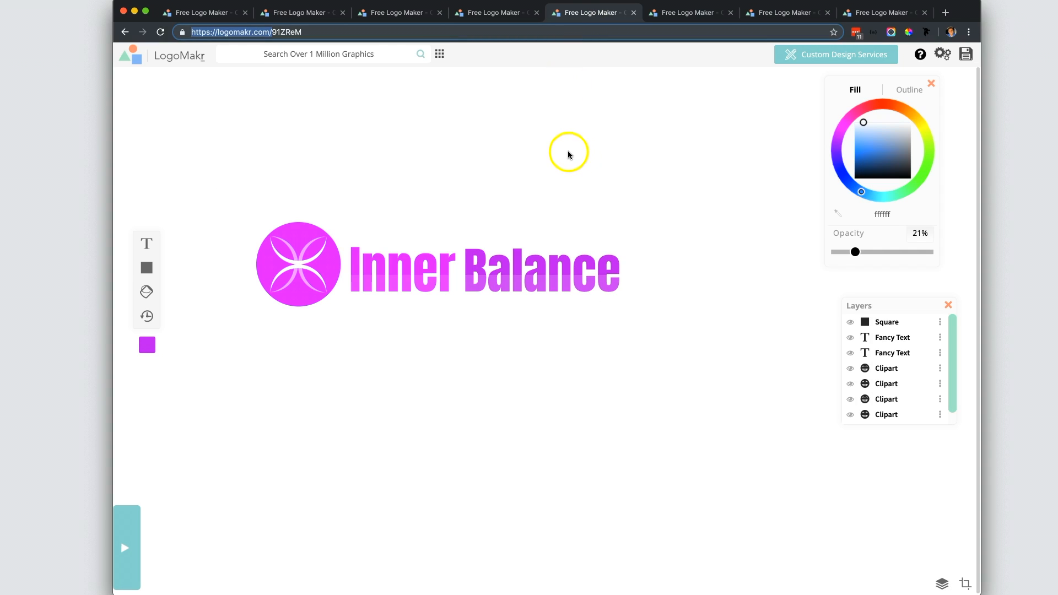
{"action": "left_click", "coordinate": [310, 254]}
{"action": "left_click", "coordinate": [362, 164]}
{"action": "left_click", "coordinate": [352, 56]}
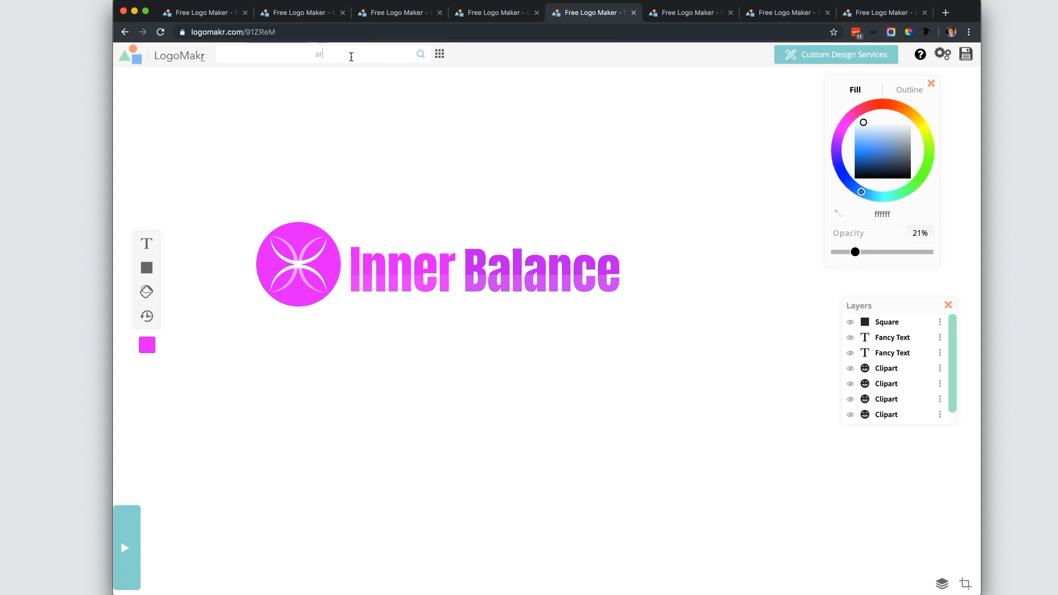
{"action": "key", "text": "Return"}
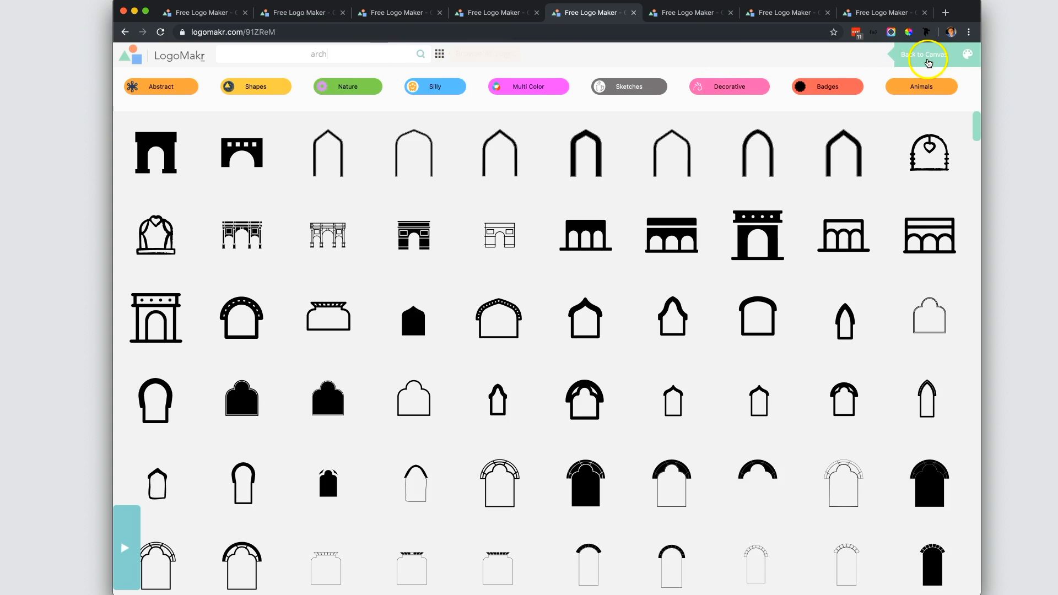
{"action": "left_click", "coordinate": [919, 55]}
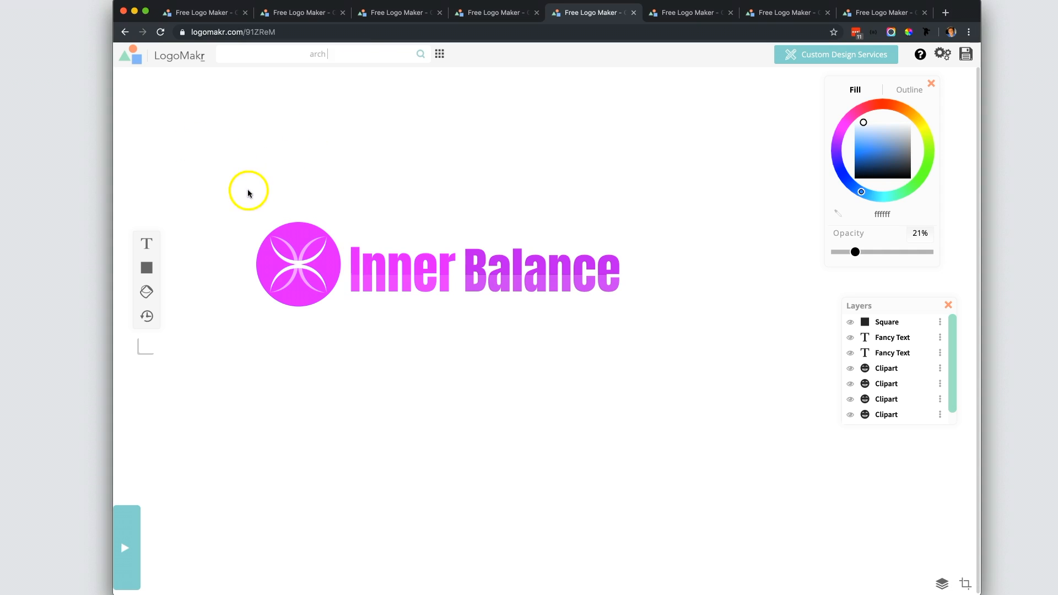
{"action": "left_click", "coordinate": [299, 265]}
{"action": "mouse_move", "coordinate": [300, 265]}
{"action": "left_mouse_down"}
{"action": "mouse_move", "coordinate": [366, 217]}
{"action": "mouse_move", "coordinate": [315, 243]}
{"action": "mouse_move", "coordinate": [350, 246]}
{"action": "mouse_move", "coordinate": [300, 260]}
{"action": "left_mouse_up"}
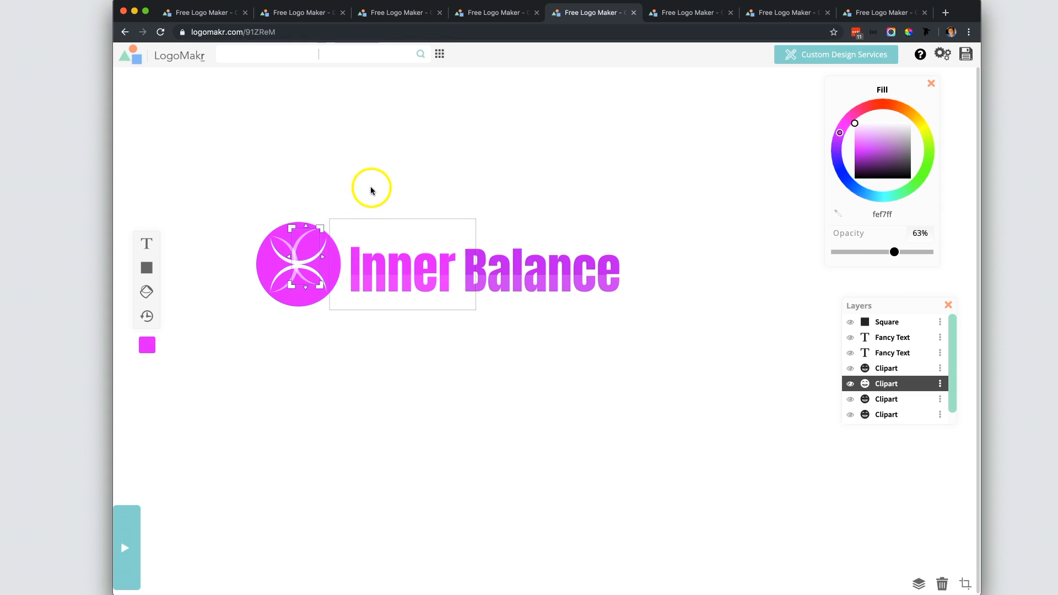
{"action": "left_click", "coordinate": [147, 316]}
{"action": "left_click", "coordinate": [262, 127]}
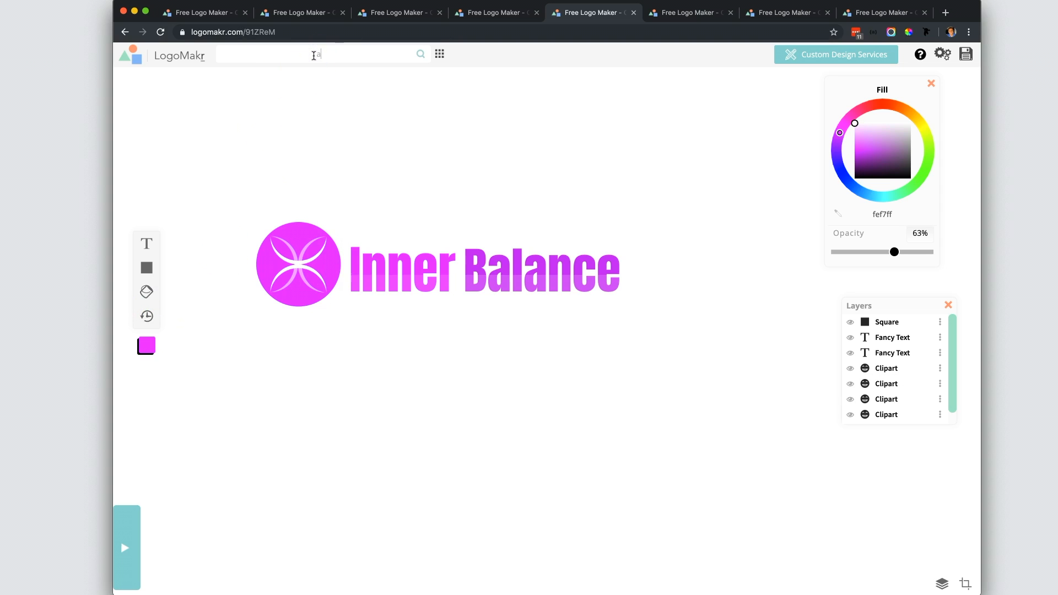
- Search for "arch" again, insert the thin crescent arc right of the Inner Balance logo, and shift the logo up and left
{"action": "key", "text": "Return"}
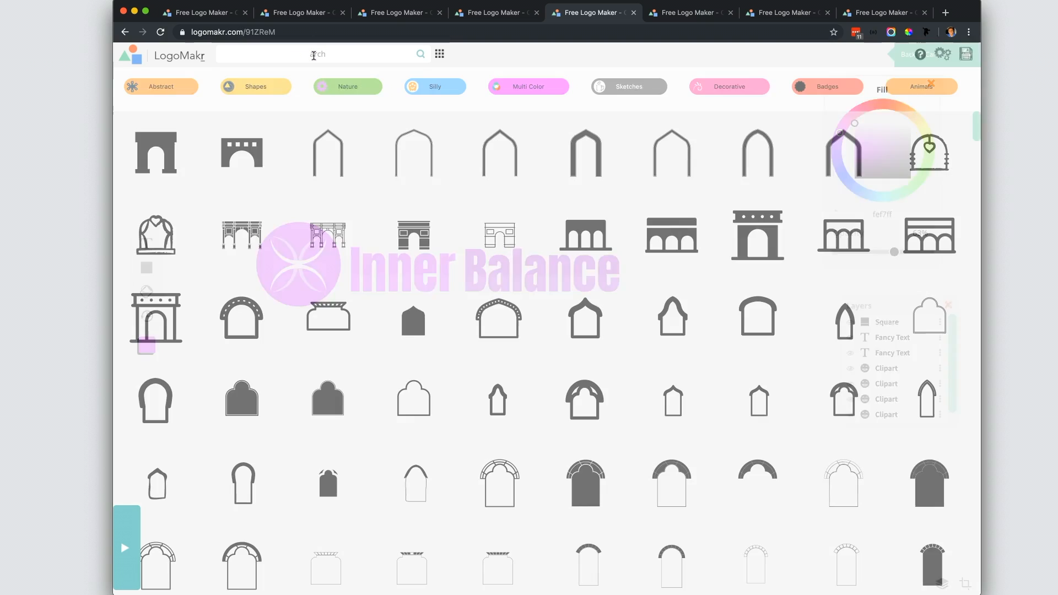
{"action": "left_click", "coordinate": [156, 158]}
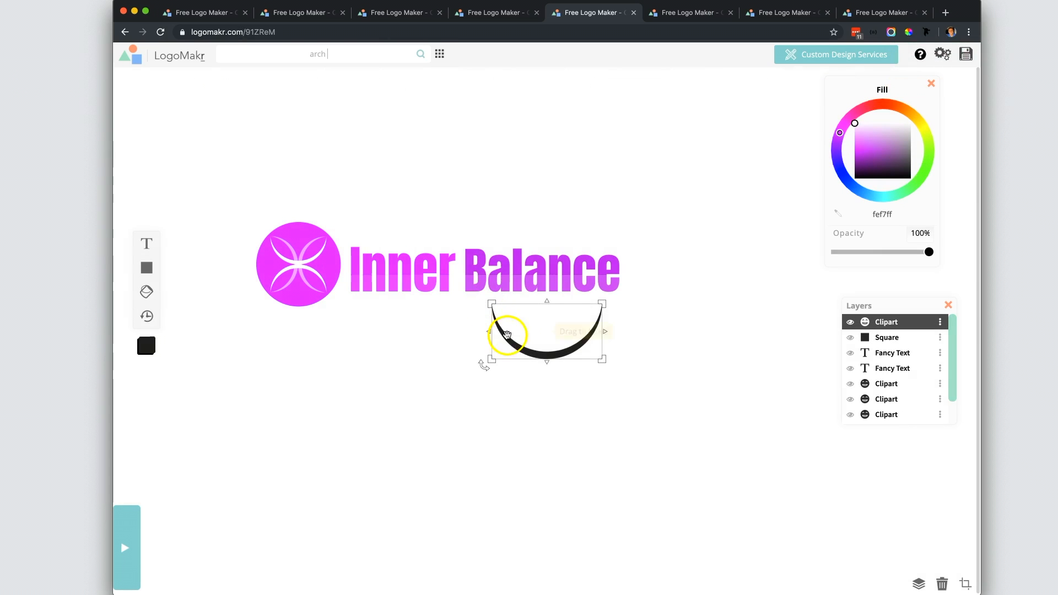
{"action": "left_click_drag", "start_coordinate": [501, 330], "coordinate": [667, 181]}
{"action": "left_click_drag", "start_coordinate": [571, 187], "coordinate": [247, 250]}
{"action": "left_click_drag", "start_coordinate": [713, 184], "coordinate": [735, 219]}
- Duplicate the crescent arc, flip the copy vertically and place it below the original so the two curves touch back to back
{"action": "right_click", "coordinate": [733, 218]}
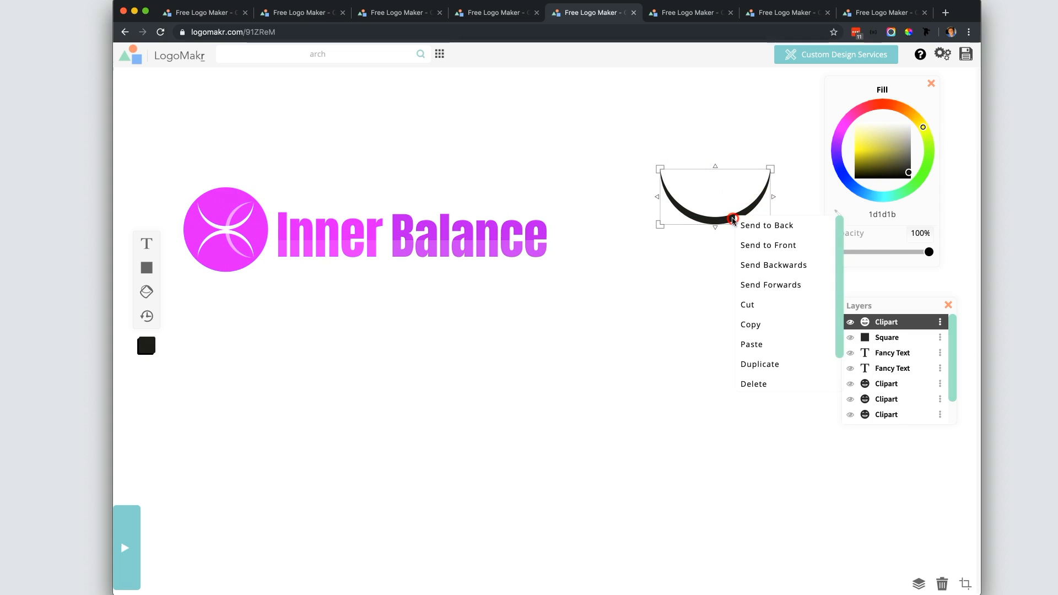
{"action": "scroll", "coordinate": [757, 318], "scroll_direction": "down", "scroll_amount": 1}
{"action": "left_click", "coordinate": [760, 324]}
{"action": "left_click_drag", "start_coordinate": [733, 224], "coordinate": [726, 277]}
{"action": "right_click", "coordinate": [726, 276]}
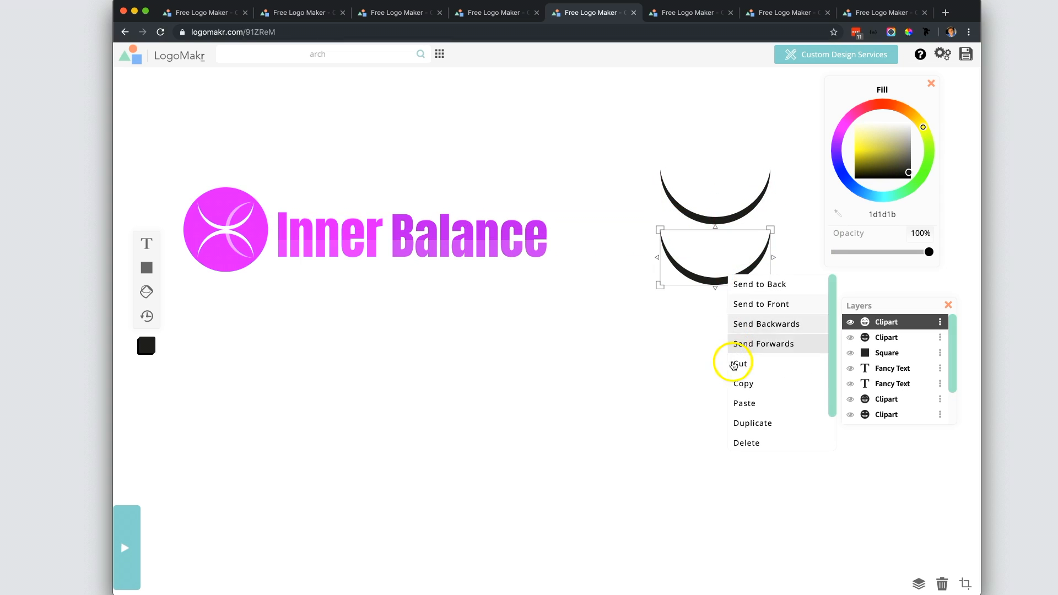
{"action": "scroll", "coordinate": [737, 366], "scroll_direction": "down", "scroll_amount": 1}
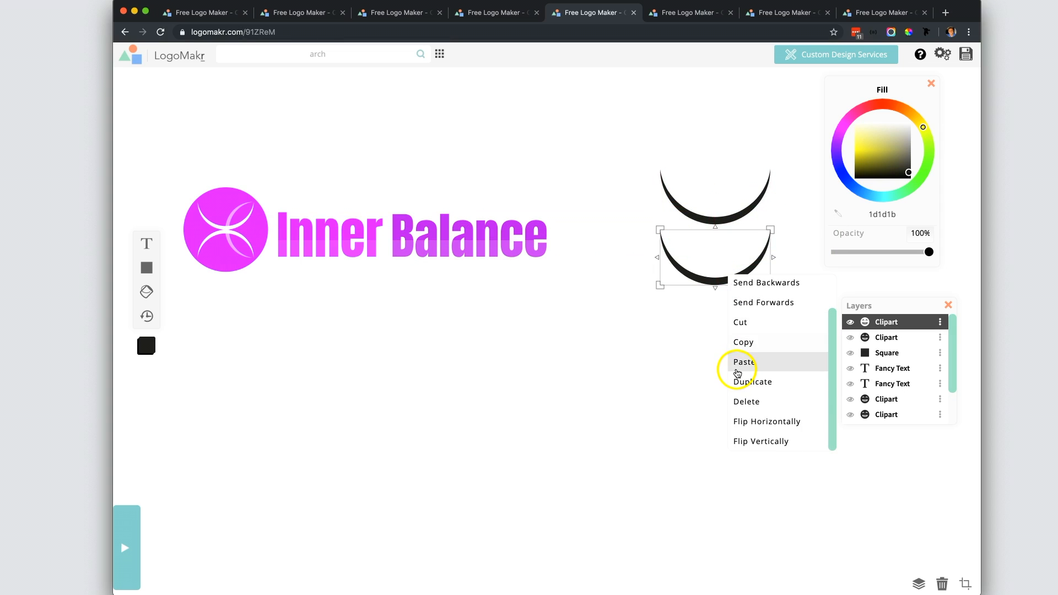
{"action": "left_click", "coordinate": [762, 445]}
{"action": "left_click_drag", "start_coordinate": [724, 255], "coordinate": [728, 226]}
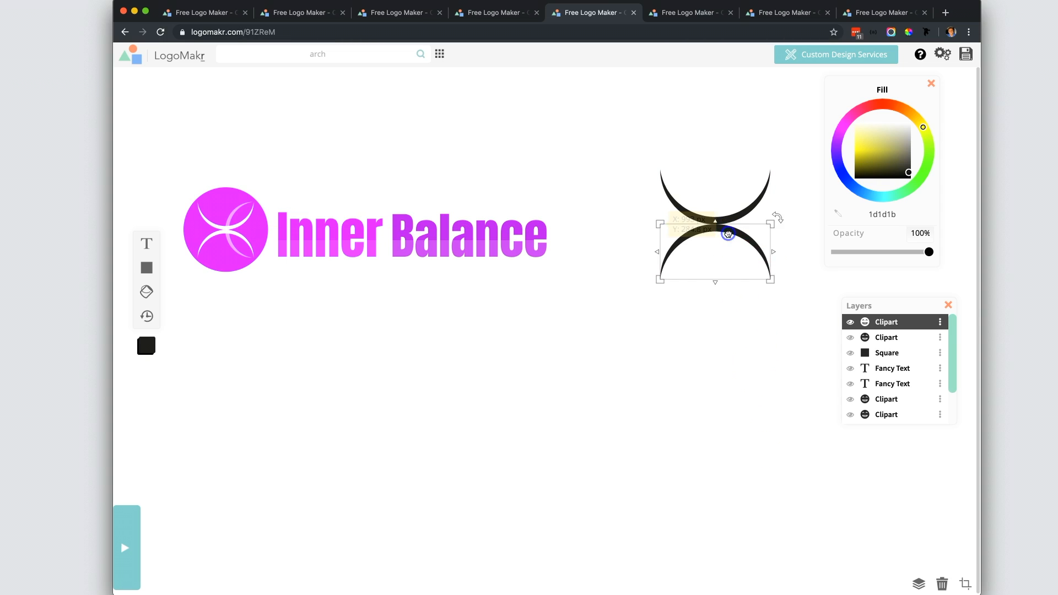
- Duplicate the pair of arcs, place the copy below the original and rotate it by a quarter turn
{"action": "left_click", "coordinate": [720, 137]}
{"action": "left_click_drag", "start_coordinate": [642, 108], "coordinate": [740, 304]}
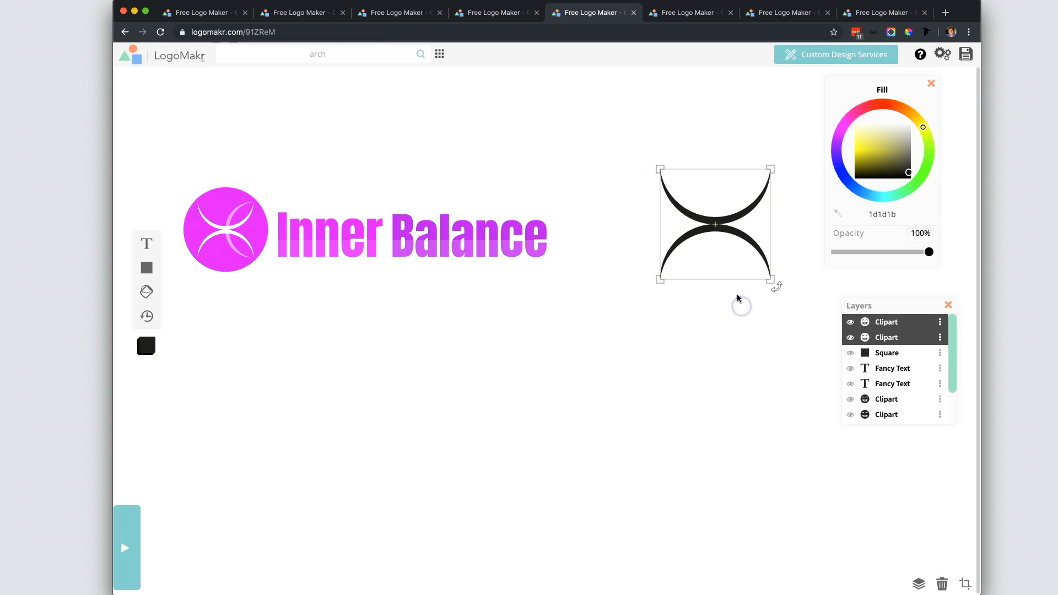
{"action": "right_click", "coordinate": [718, 225]}
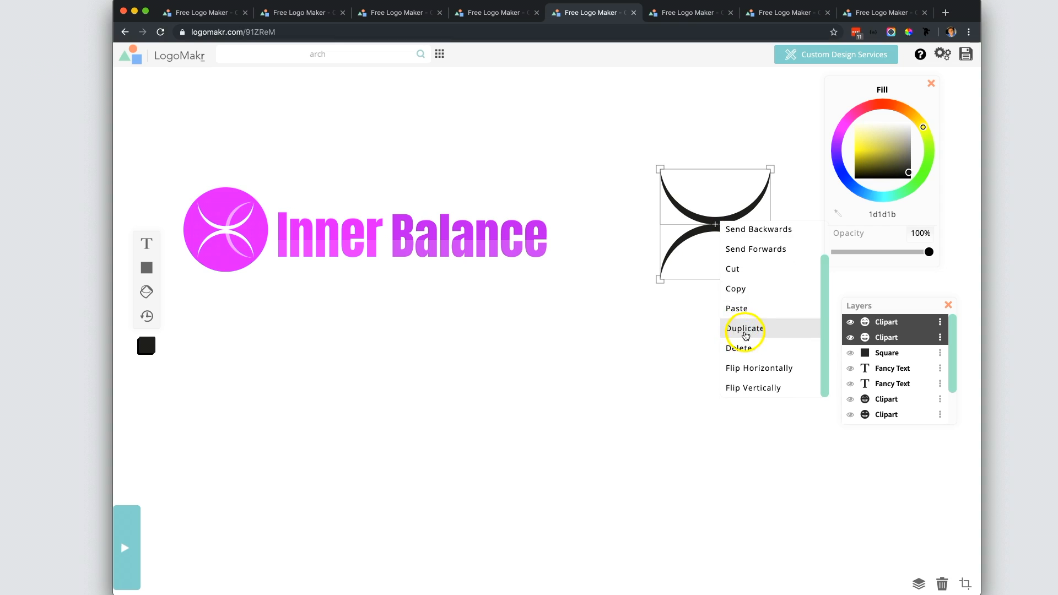
{"action": "left_click", "coordinate": [746, 336]}
{"action": "left_click_drag", "start_coordinate": [715, 225], "coordinate": [713, 359]}
{"action": "left_click", "coordinate": [883, 339]}
{"action": "left_click", "coordinate": [761, 304]}
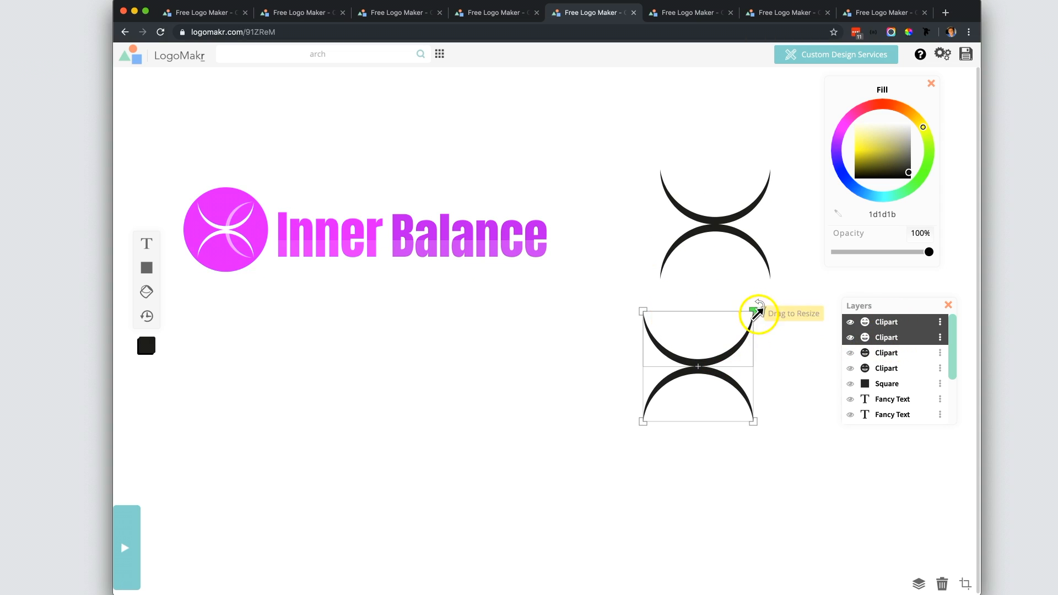
{"action": "left_click_drag", "start_coordinate": [764, 304], "coordinate": [652, 316]}
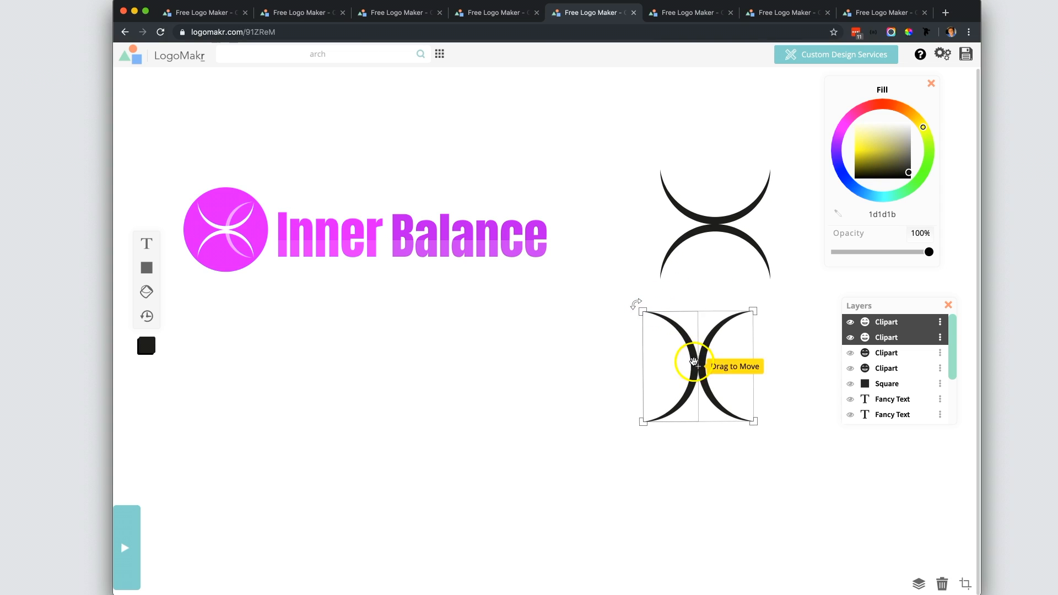
- Lay the rotated arc pair over the original pair for comparison with the logo's emblem and undo that move
{"action": "left_click_drag", "start_coordinate": [698, 358], "coordinate": [714, 215]}
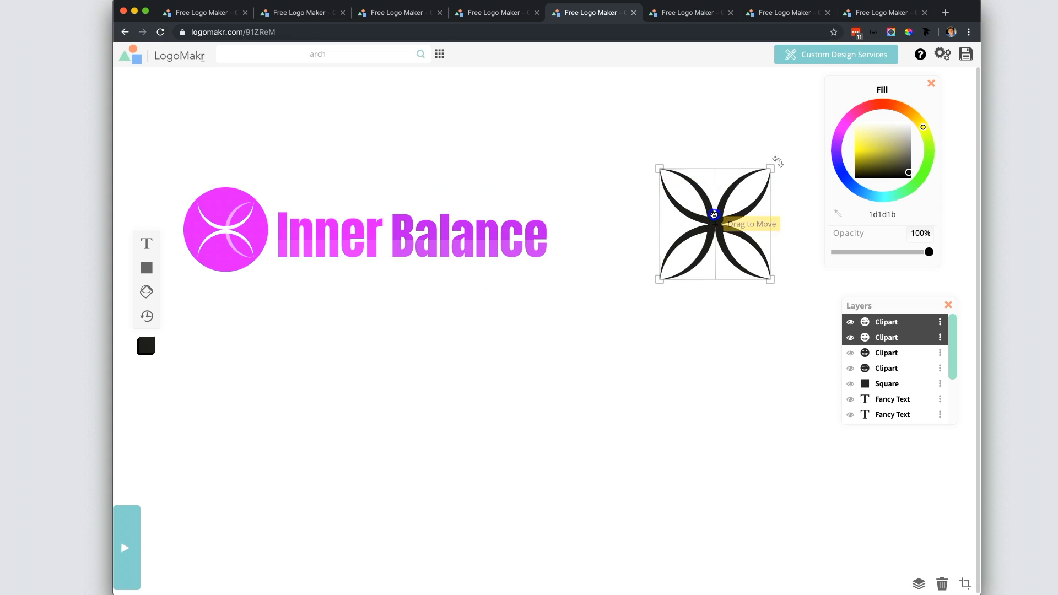
{"action": "left_click", "coordinate": [596, 127]}
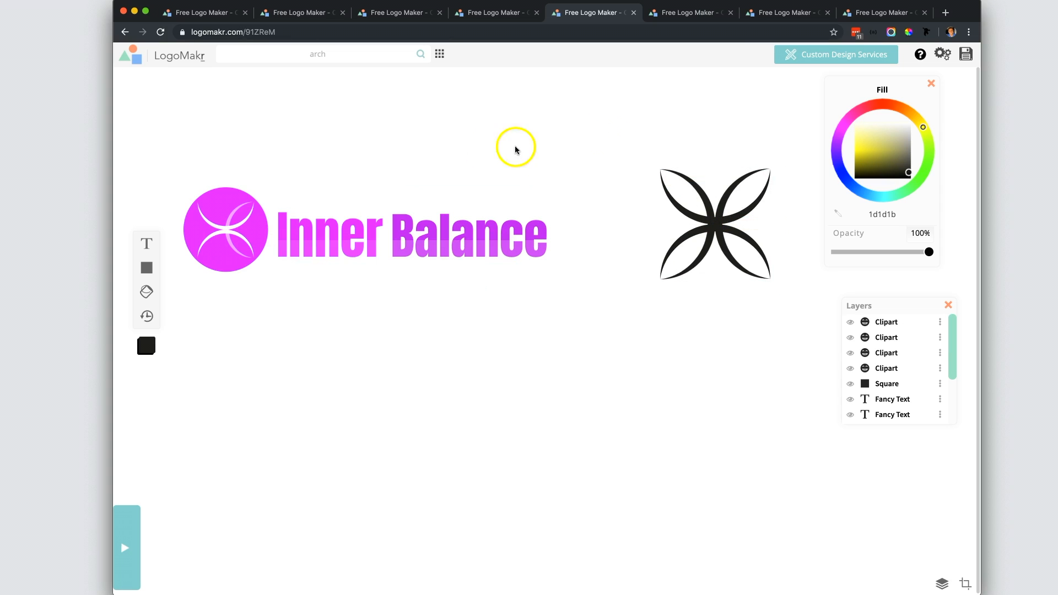
{"action": "left_click", "coordinate": [230, 223]}
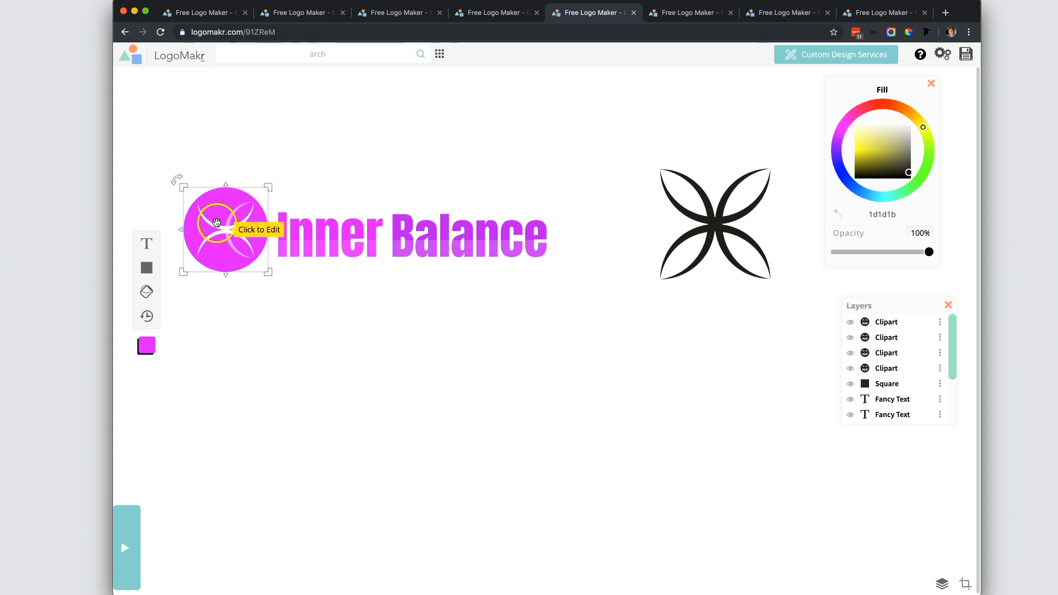
{"action": "left_click", "coordinate": [337, 176]}
{"action": "left_click", "coordinate": [449, 160]}
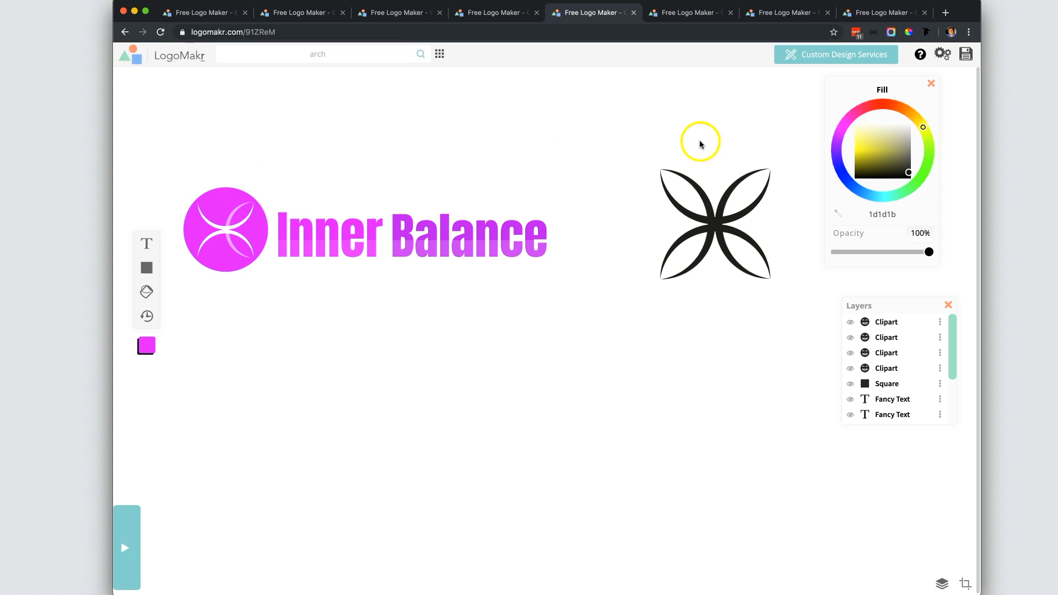
{"action": "key", "text": "super+z"}
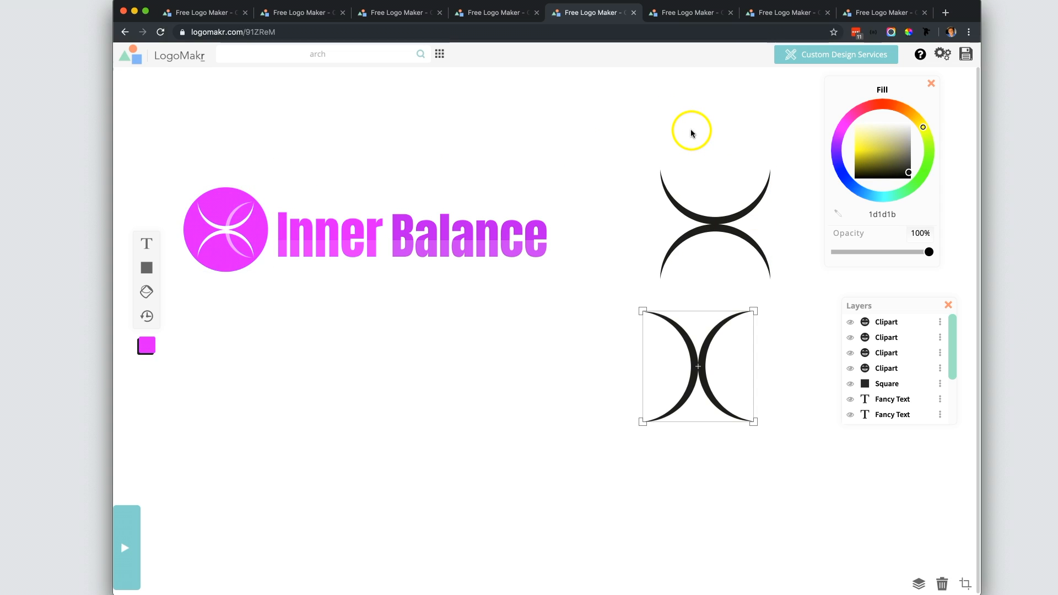
- Fill the rotated arc pair magenta (eb00ff), and give the upper pair a matching eb03fe fill at 55% opacity
{"action": "left_click", "coordinate": [848, 122]}
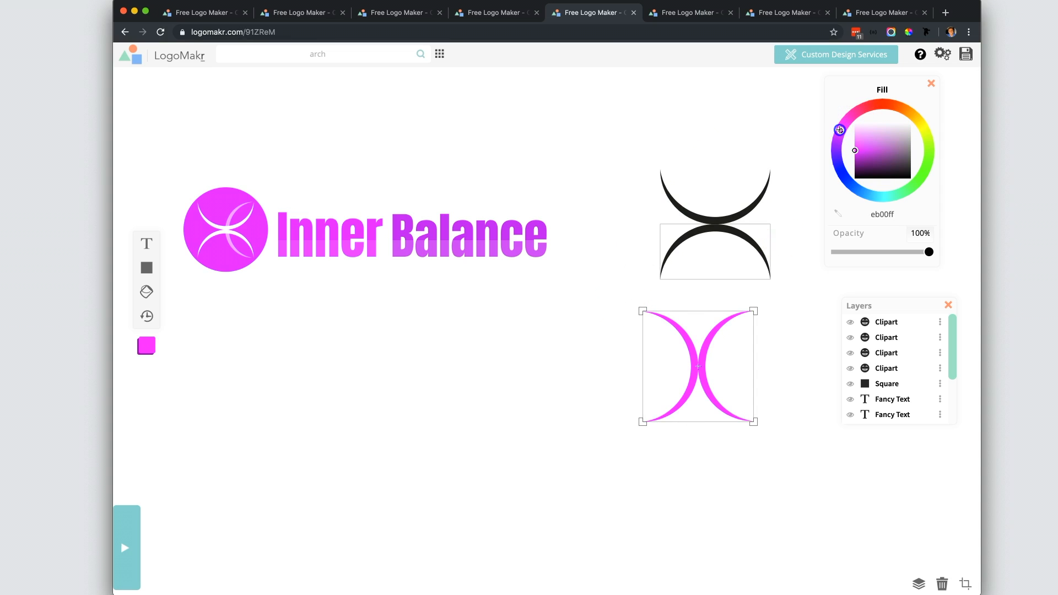
{"action": "left_click_drag", "start_coordinate": [796, 135], "coordinate": [656, 284]}
{"action": "left_click", "coordinate": [856, 150]}
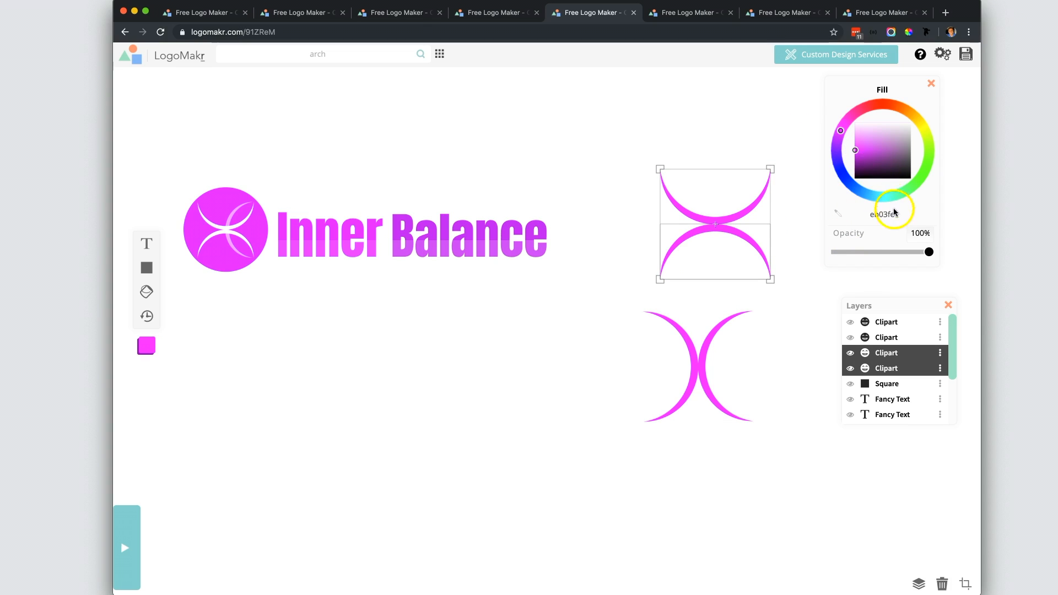
{"action": "left_click", "coordinate": [888, 254]}
{"action": "left_click", "coordinate": [778, 359]}
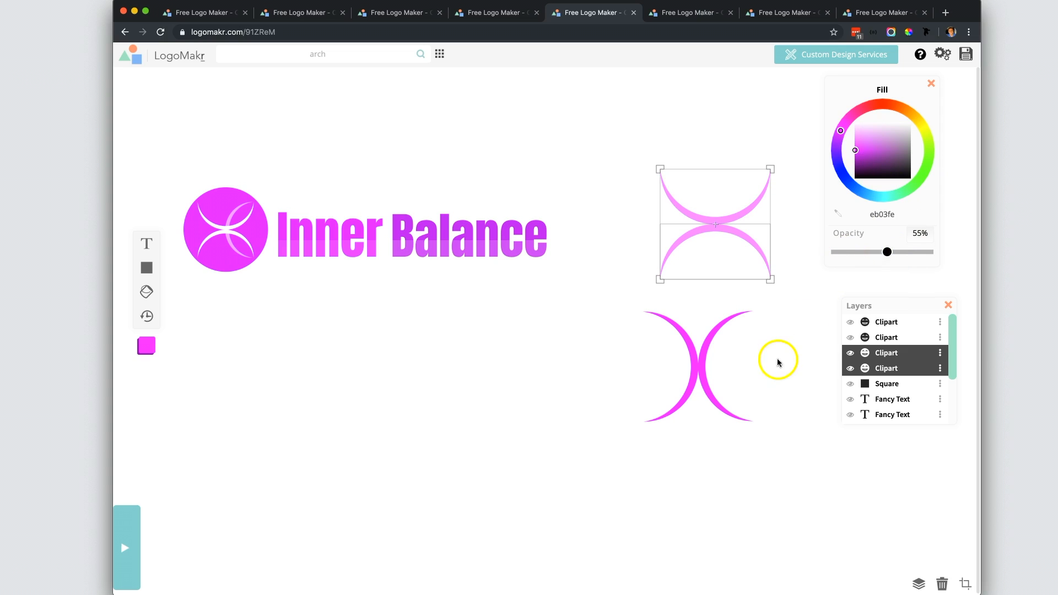
- Move the rotated solid magenta arcs onto the semi-transparent pair so both share the same centre and form a four-petal emblem
{"action": "left_click_drag", "start_coordinate": [792, 307], "coordinate": [641, 423]}
{"action": "left_click", "coordinate": [693, 389]}
{"action": "left_click_drag", "start_coordinate": [694, 389], "coordinate": [708, 246]}
{"action": "left_click", "coordinate": [587, 128]}
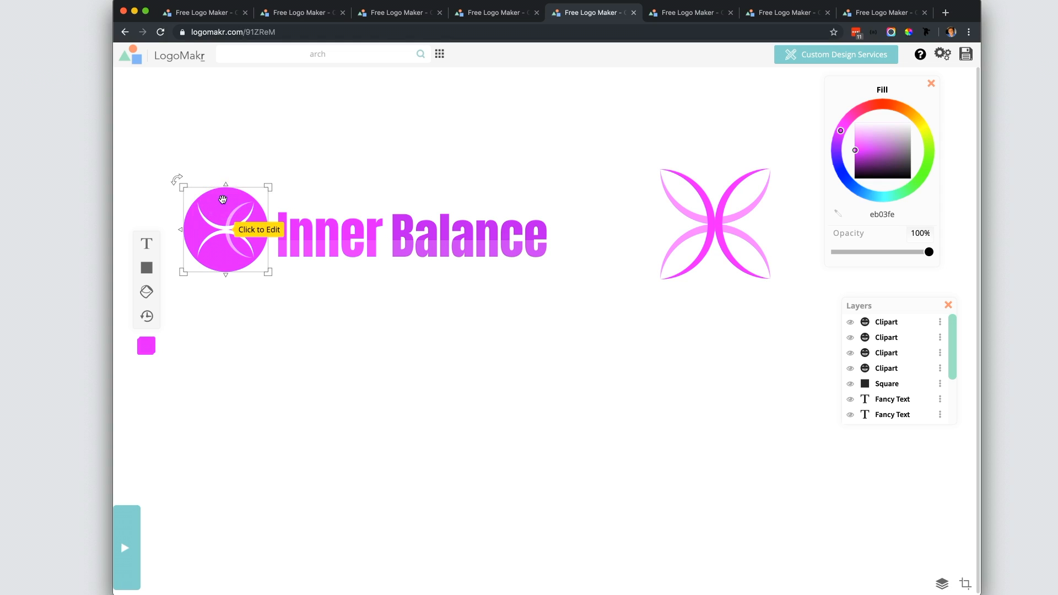
- Add a circle shape, place it below the four-petal emblem and fill it purple-magenta (cd00ff)
{"action": "left_click", "coordinate": [147, 267]}
{"action": "left_click", "coordinate": [169, 252]}
{"action": "left_click_drag", "start_coordinate": [523, 327], "coordinate": [677, 378]}
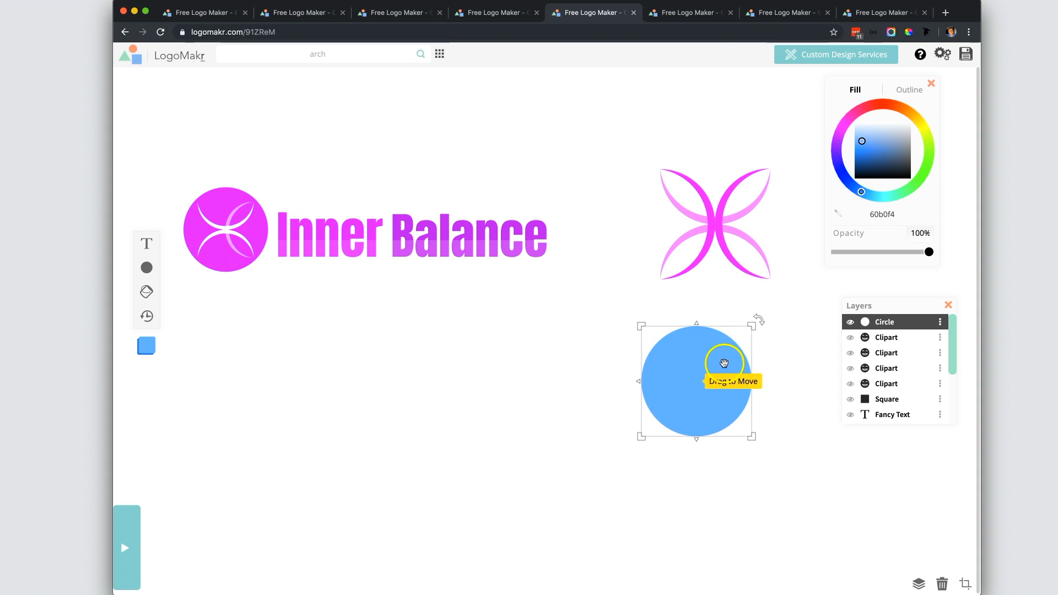
{"action": "left_click", "coordinate": [850, 120]}
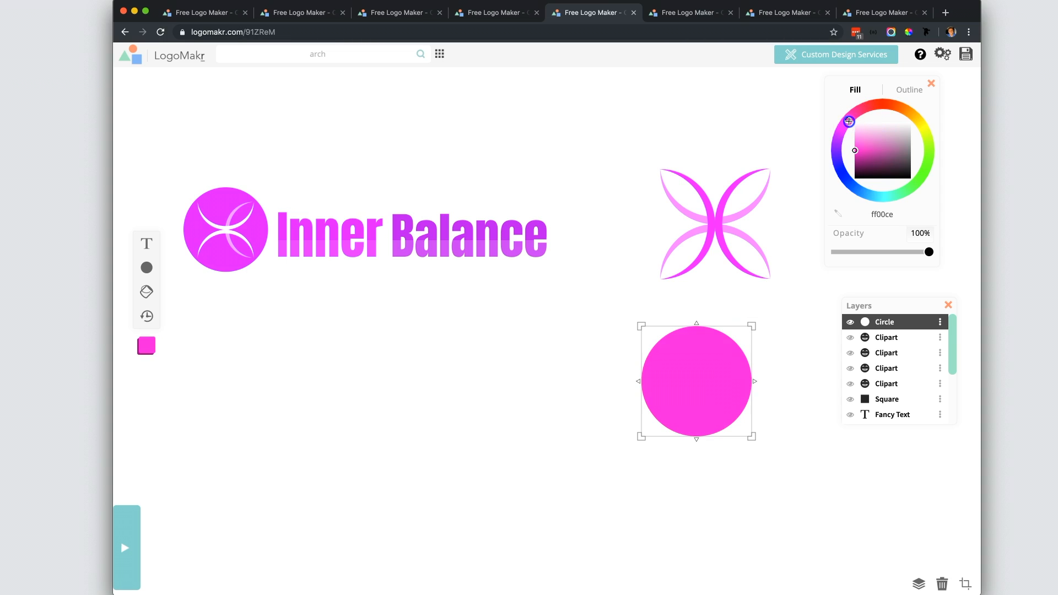
{"action": "left_click_drag", "start_coordinate": [838, 136], "coordinate": [840, 135]}
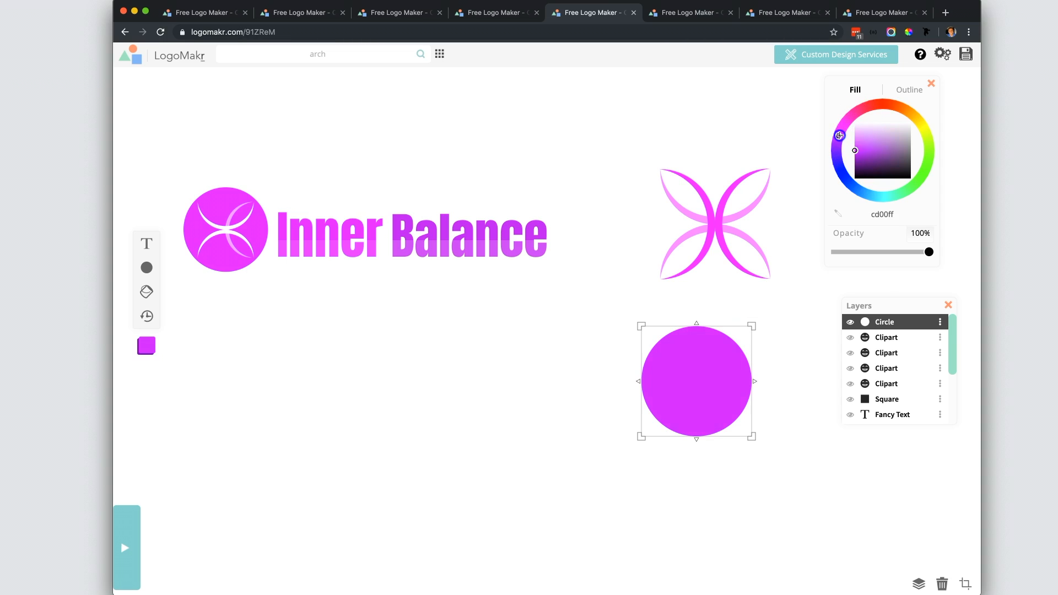
- Select all four arcs of the petal emblem and fill them white (ffffff)
{"action": "left_click_drag", "start_coordinate": [630, 91], "coordinate": [766, 275]}
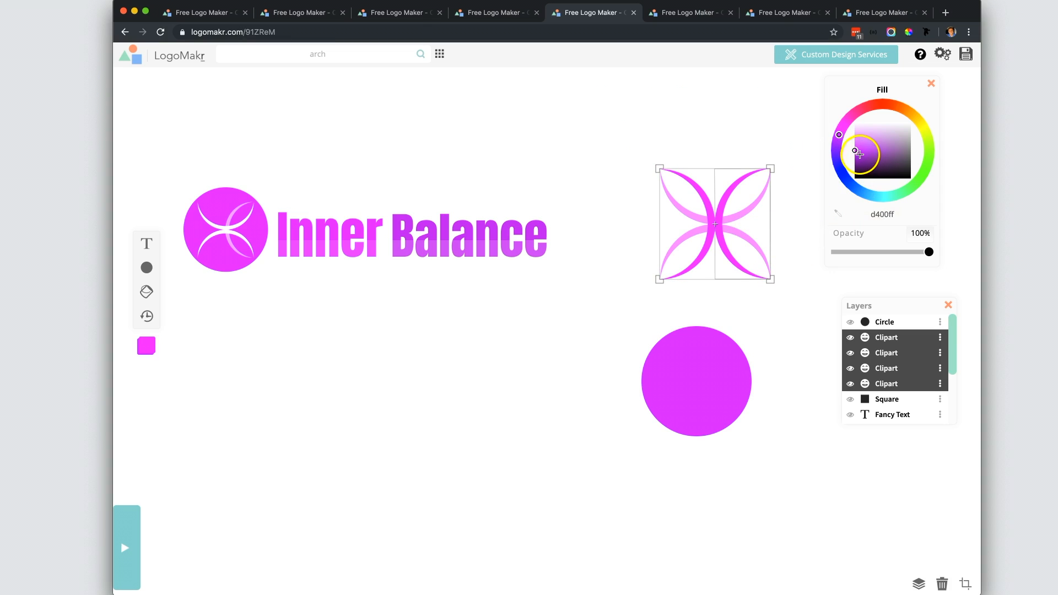
{"action": "left_click_drag", "start_coordinate": [864, 148], "coordinate": [903, 122]}
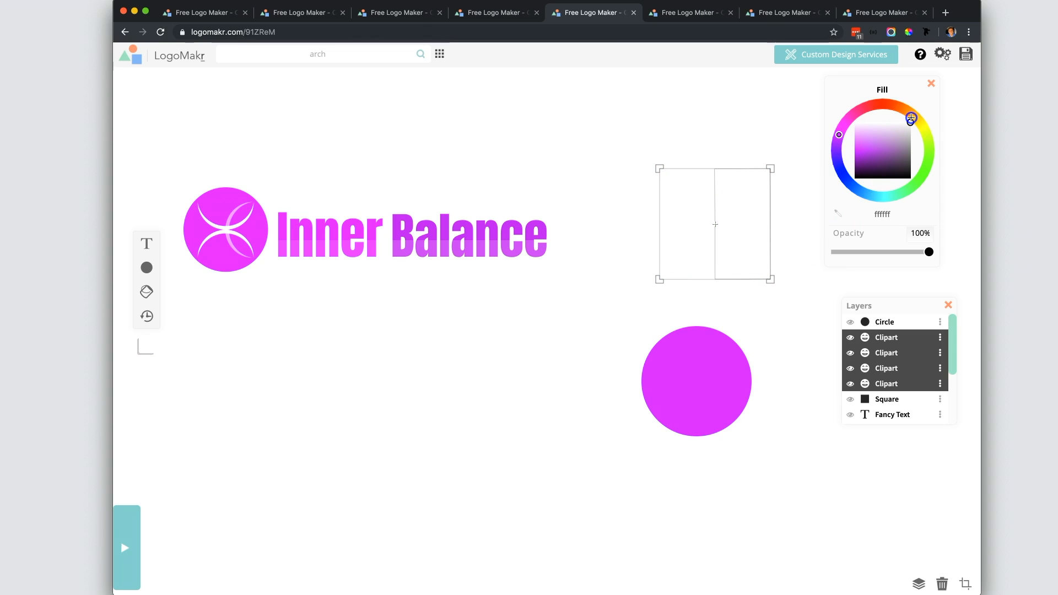
{"action": "left_click", "coordinate": [771, 318]}
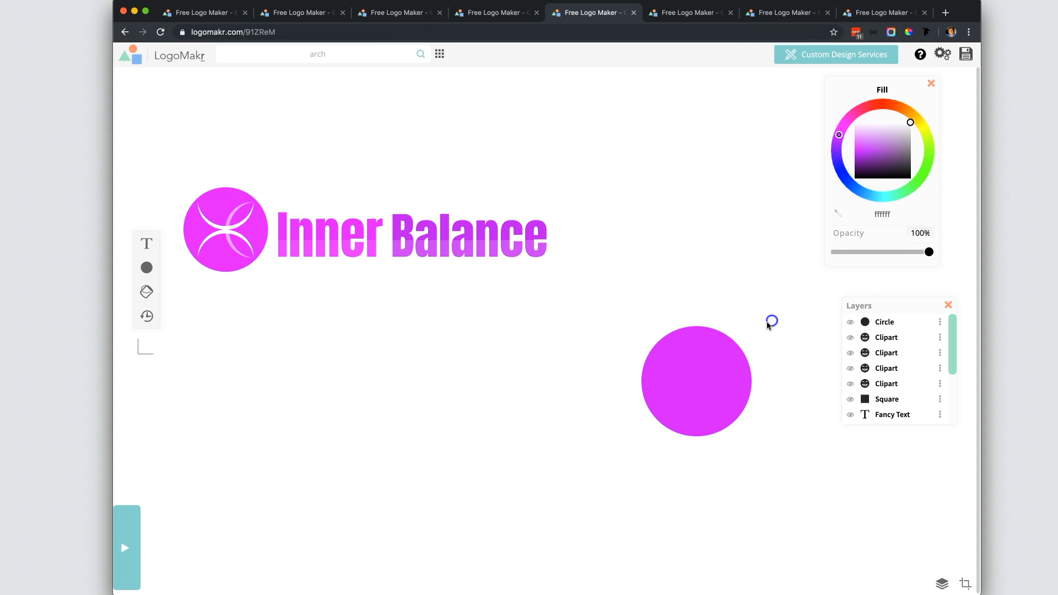
- Reorder the purple circle beneath the four arc cliparts, enlarge it and place it behind the white emblem
{"action": "left_click", "coordinate": [713, 350]}
{"action": "left_click_drag", "start_coordinate": [881, 333], "coordinate": [880, 390]}
{"action": "mouse_move", "coordinate": [716, 374]}
{"action": "left_mouse_down"}
{"action": "mouse_move", "coordinate": [735, 217]}
{"action": "mouse_move", "coordinate": [716, 364]}
{"action": "left_mouse_up"}
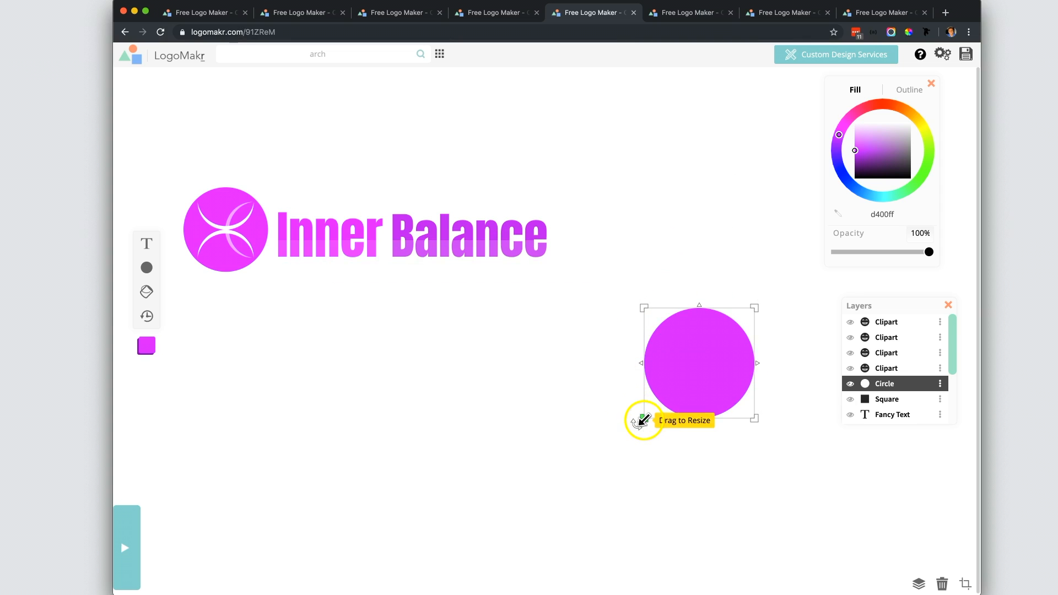
{"action": "left_click_drag", "start_coordinate": [641, 420], "coordinate": [499, 560]}
{"action": "left_click_drag", "start_coordinate": [600, 425], "coordinate": [681, 226]}
{"action": "left_click_drag", "start_coordinate": [590, 355], "coordinate": [619, 318]}
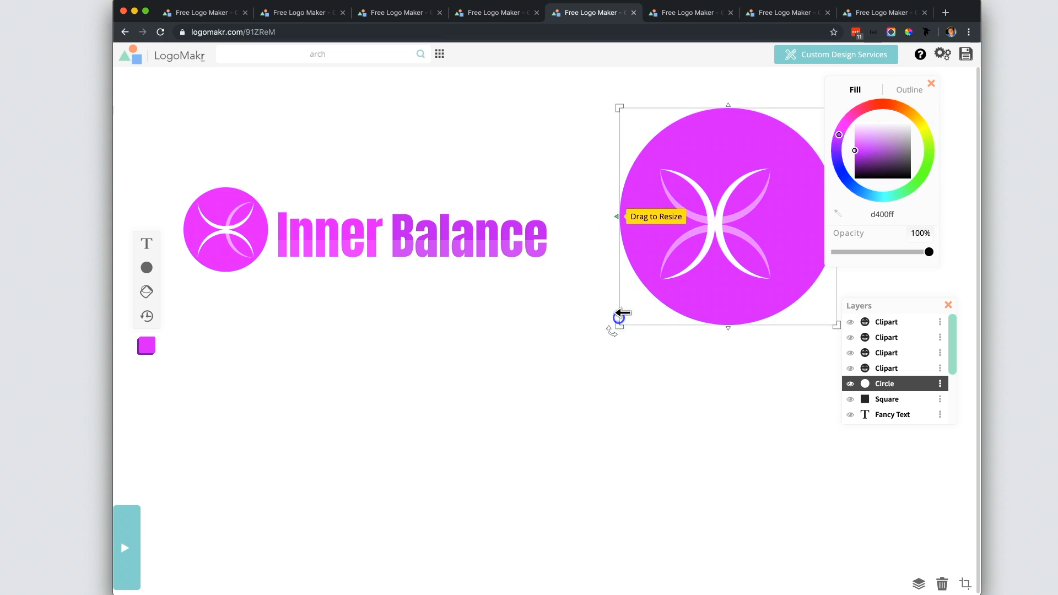
- Shrink and centre the circle around the white emblem, and scale the circle and arcs down together
{"action": "left_click_drag", "start_coordinate": [768, 156], "coordinate": [753, 164]}
{"action": "left_click_drag", "start_coordinate": [605, 116], "coordinate": [627, 137]}
{"action": "mouse_move", "coordinate": [723, 137]}
{"action": "left_mouse_down"}
{"action": "mouse_move", "coordinate": [713, 146]}
{"action": "mouse_move", "coordinate": [716, 135]}
{"action": "left_mouse_up"}
{"action": "left_click_drag", "start_coordinate": [617, 127], "coordinate": [624, 133]}
{"action": "left_click_drag", "start_coordinate": [699, 146], "coordinate": [695, 142]}
{"action": "left_click_drag", "start_coordinate": [595, 79], "coordinate": [649, 282]}
{"action": "left_click", "coordinate": [676, 348]}
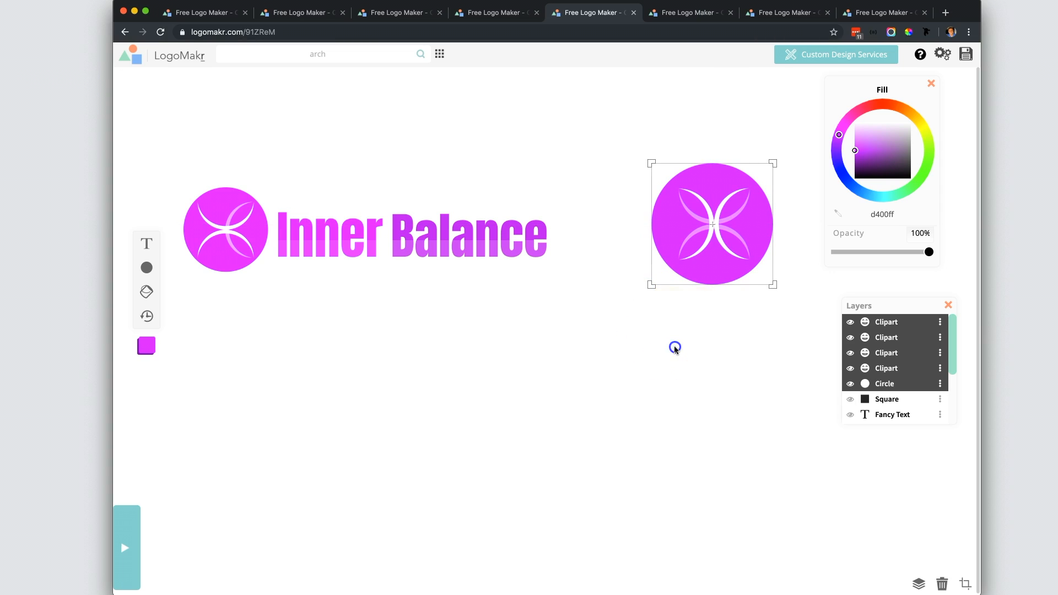
- Undo the misplaced move, select the circle with all four arcs and place them below the Inner Balance logo's icon
{"action": "left_click_drag", "start_coordinate": [711, 221], "coordinate": [460, 447]}
{"action": "key", "text": "super+z"}
{"action": "left_click", "coordinate": [658, 122]}
{"action": "left_click_drag", "start_coordinate": [671, 104], "coordinate": [726, 303]}
{"action": "left_click_drag", "start_coordinate": [727, 265], "coordinate": [253, 460]}
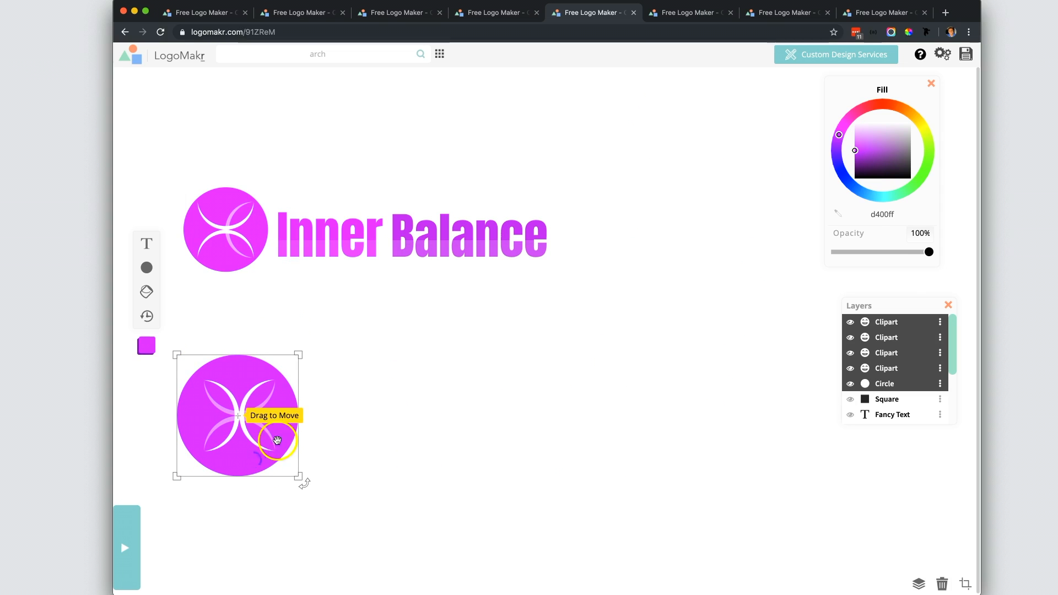
- Add a text element in the Anton font and place it beside the rebuilt circular emblem
{"action": "left_click", "coordinate": [394, 228]}
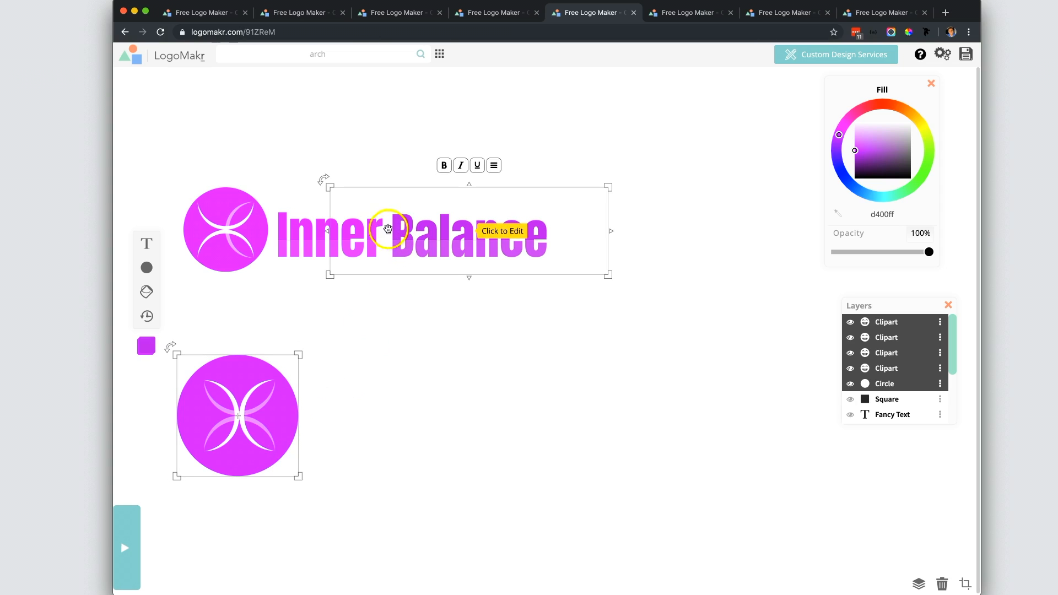
{"action": "left_click", "coordinate": [147, 244]}
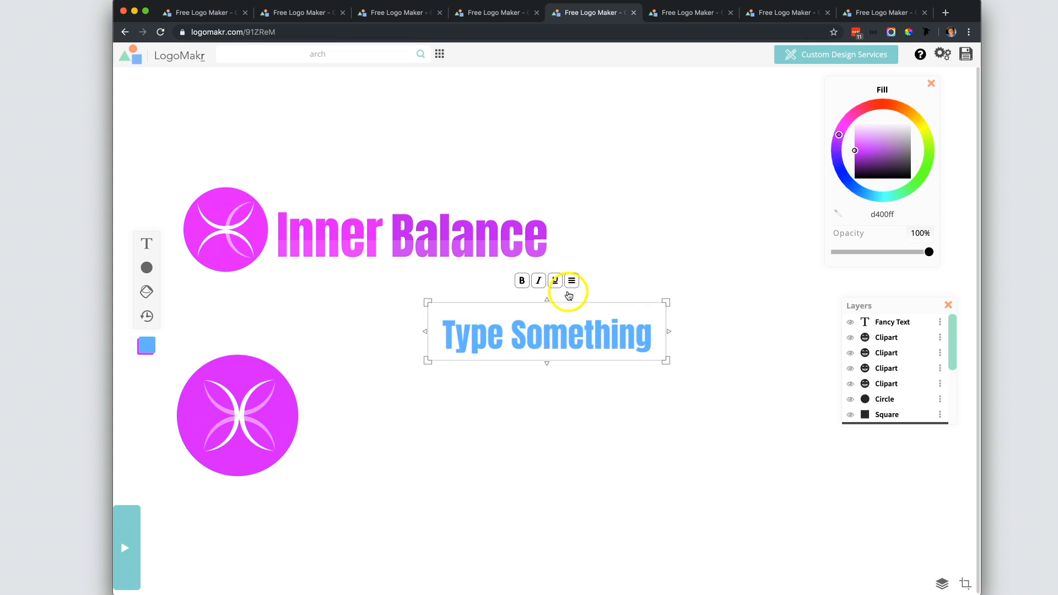
{"action": "left_click_drag", "start_coordinate": [552, 330], "coordinate": [474, 446]}
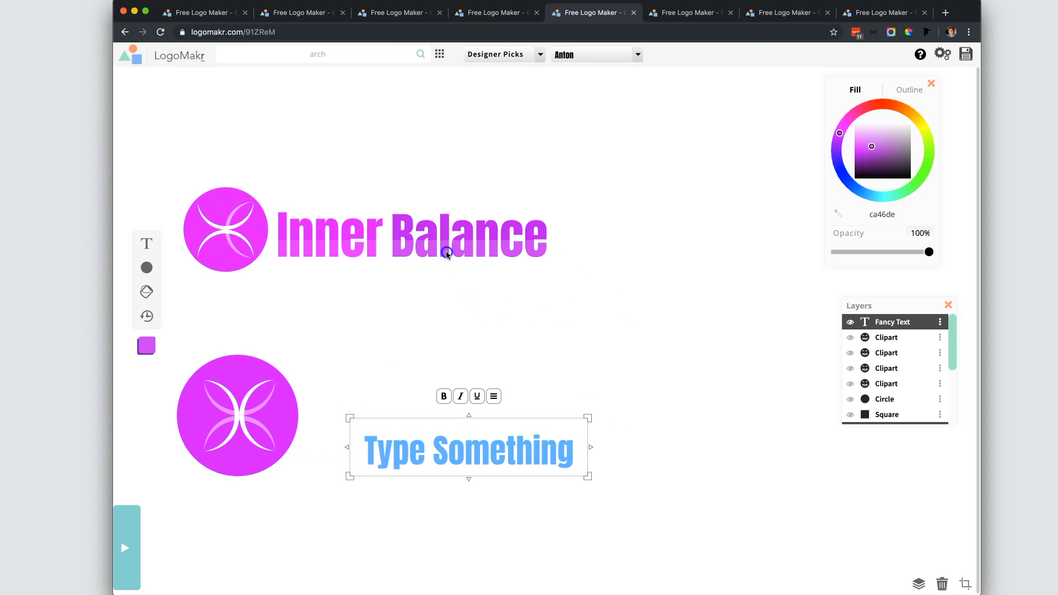
- Remove the semi-transparent strip covering the lower half of the Inner Balance lettering
{"action": "left_click", "coordinate": [418, 247]}
{"action": "left_click", "coordinate": [433, 436]}
{"action": "left_click", "coordinate": [414, 253]}
{"action": "left_click_drag", "start_coordinate": [415, 252], "coordinate": [419, 292]}
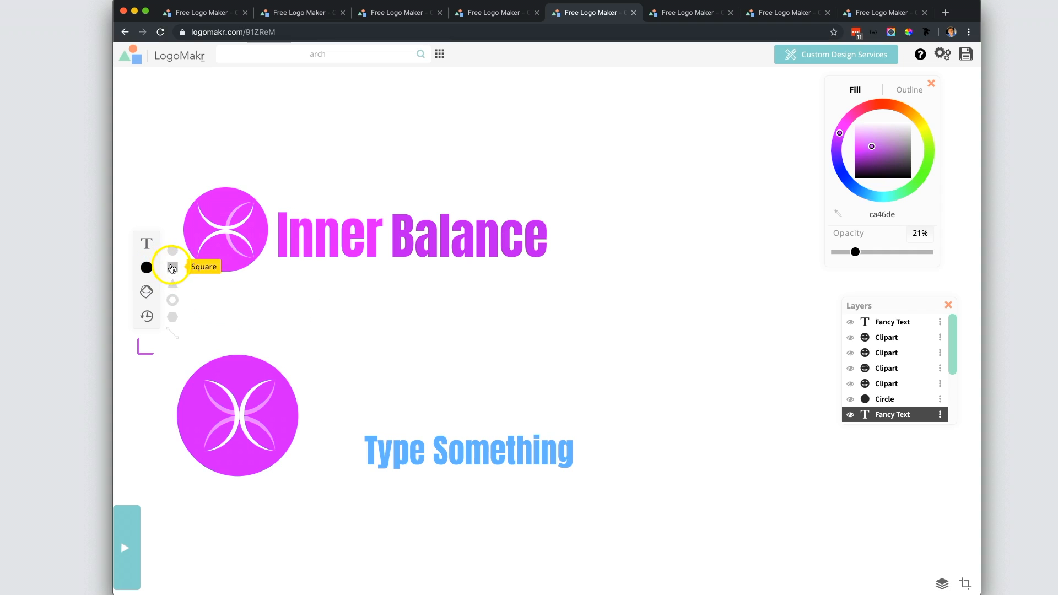
- Add a square filled white (ffffff), stretch it into a wide strip and lay it over the lower half of Inner Balance
{"action": "left_click", "coordinate": [172, 267]}
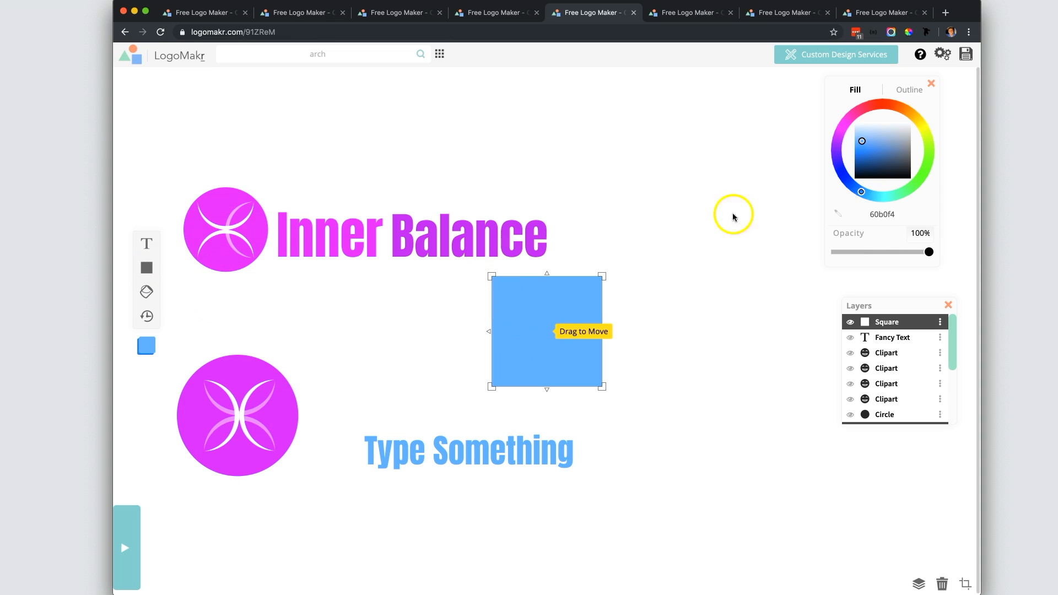
{"action": "left_click", "coordinate": [894, 122]}
{"action": "left_click_drag", "start_coordinate": [613, 331], "coordinate": [794, 321]}
{"action": "left_click_drag", "start_coordinate": [669, 385], "coordinate": [499, 257]}
- Set the white strip's opacity to 27% so it tints the lower half of the lettering
{"action": "left_click_drag", "start_coordinate": [929, 252], "coordinate": [846, 253]}
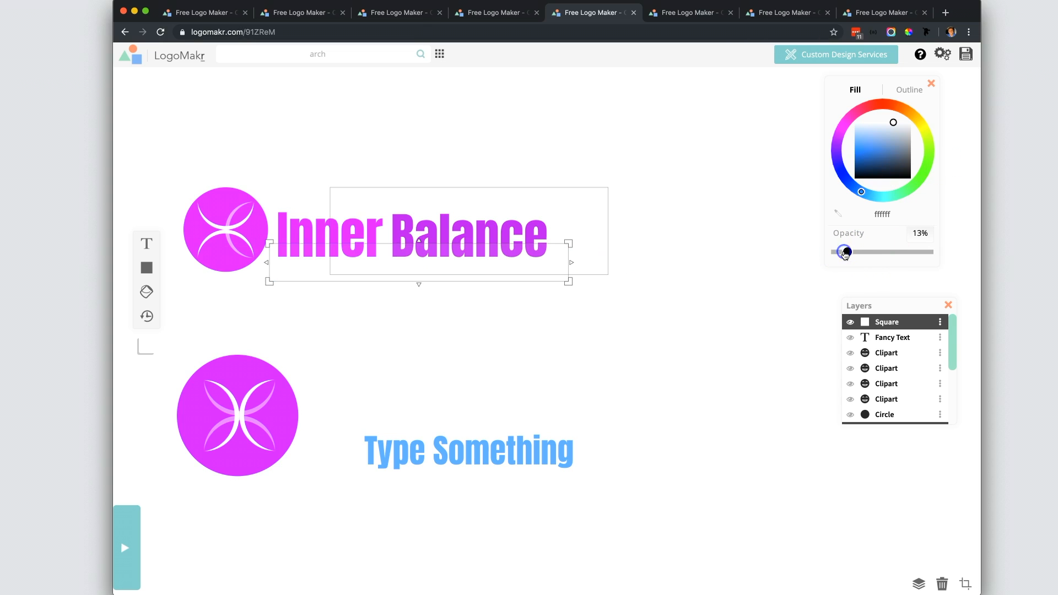
{"action": "left_click", "coordinate": [661, 226]}
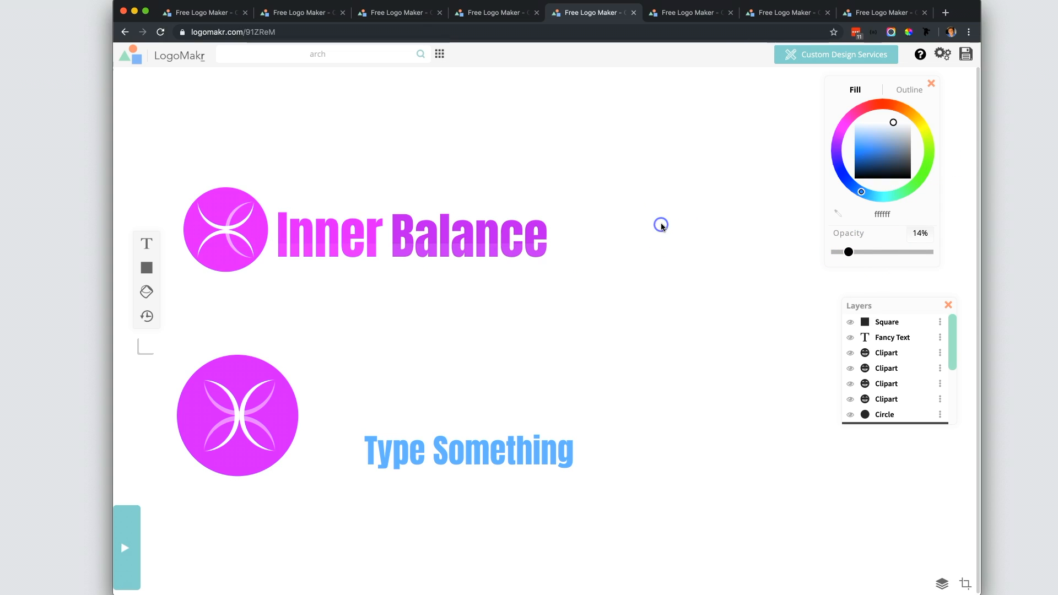
{"action": "left_click", "coordinate": [538, 260]}
{"action": "left_click_drag", "start_coordinate": [852, 252], "coordinate": [859, 254]}
{"action": "left_click", "coordinate": [689, 230]}
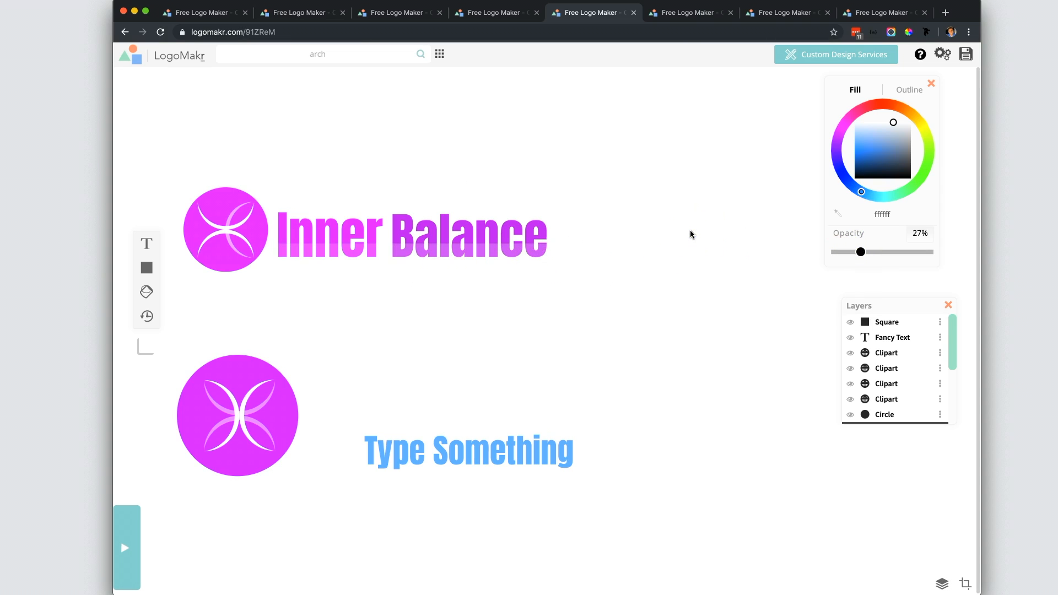
- Pull a semi-transparent arc out of the Inner Balance icon, flip it horizontally and place it on the icon's left half
{"action": "left_click", "coordinate": [540, 214]}
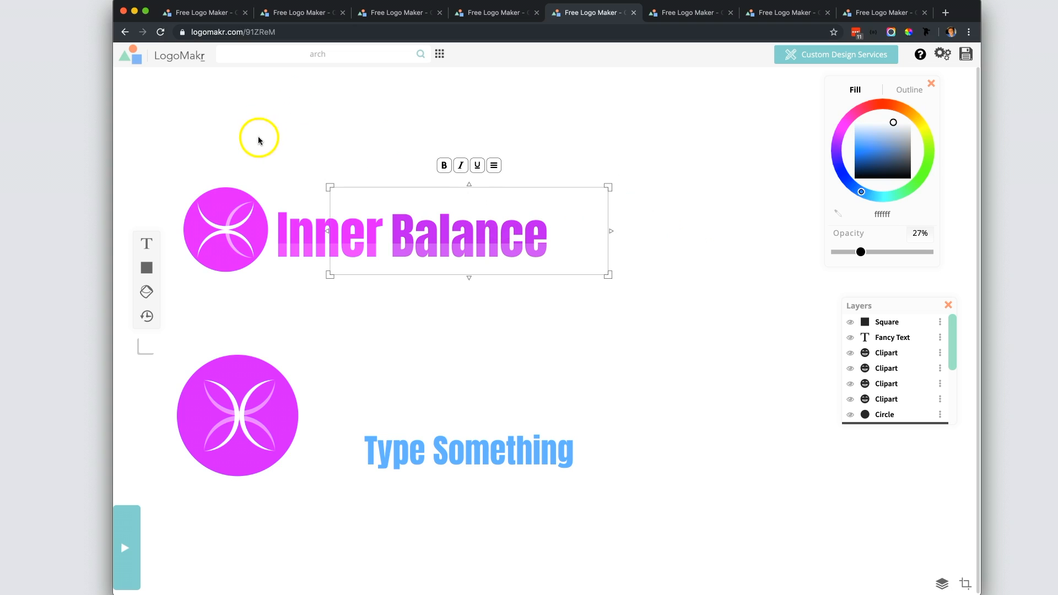
{"action": "left_click", "coordinate": [233, 212]}
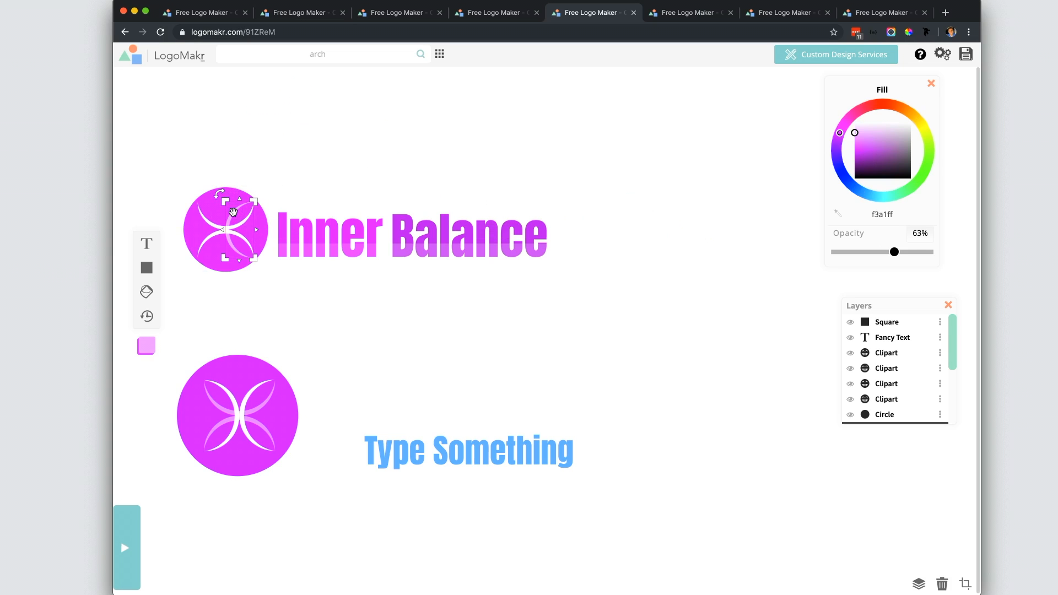
{"action": "left_click_drag", "start_coordinate": [233, 212], "coordinate": [266, 142]}
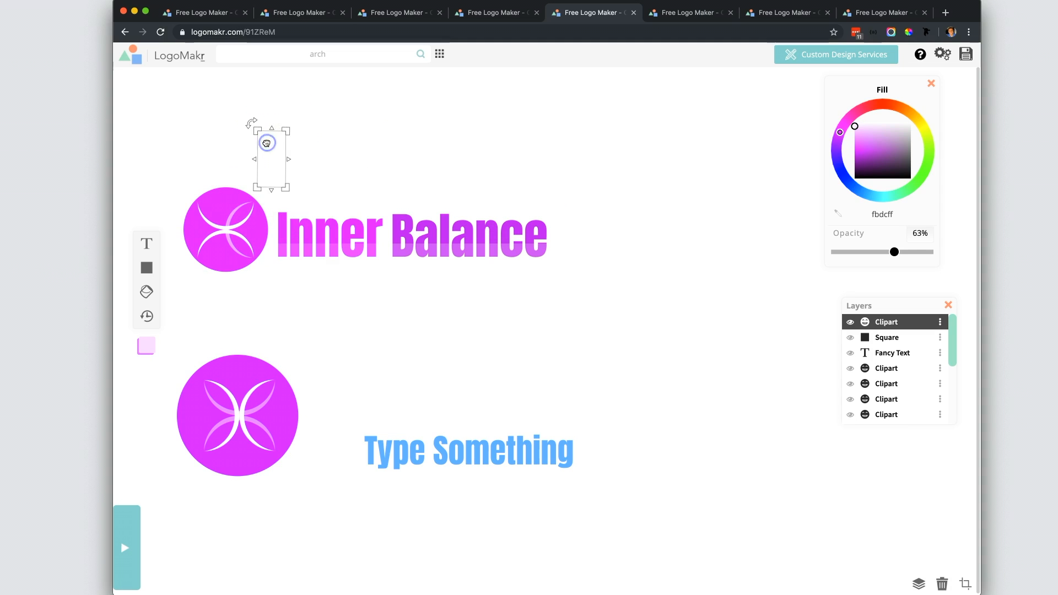
{"action": "right_click", "coordinate": [267, 142]}
{"action": "scroll", "coordinate": [326, 282], "scroll_direction": "down", "scroll_amount": 2}
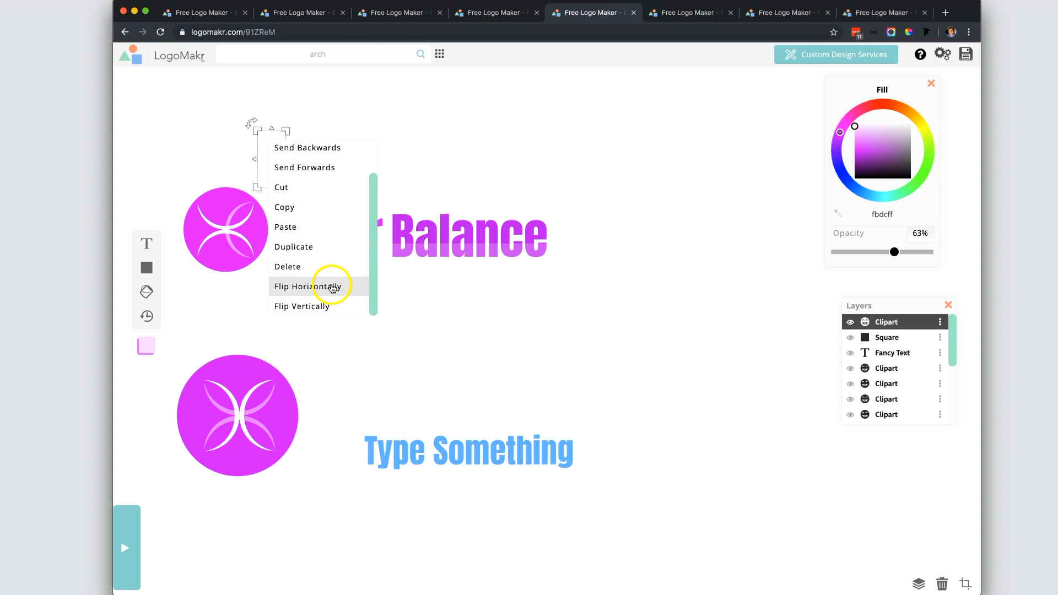
{"action": "left_click", "coordinate": [333, 287]}
{"action": "left_click_drag", "start_coordinate": [267, 156], "coordinate": [221, 234]}
{"action": "left_click", "coordinate": [364, 118]}
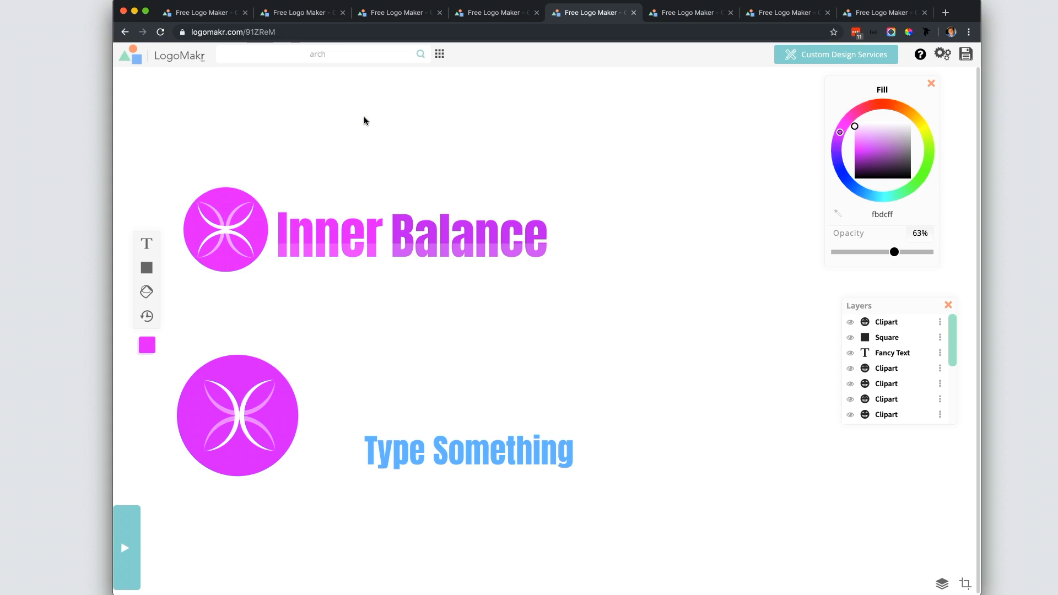
- Switch to the Sara House logo and nudge the white face silhouette inside the spade
{"action": "left_click", "coordinate": [690, 13]}
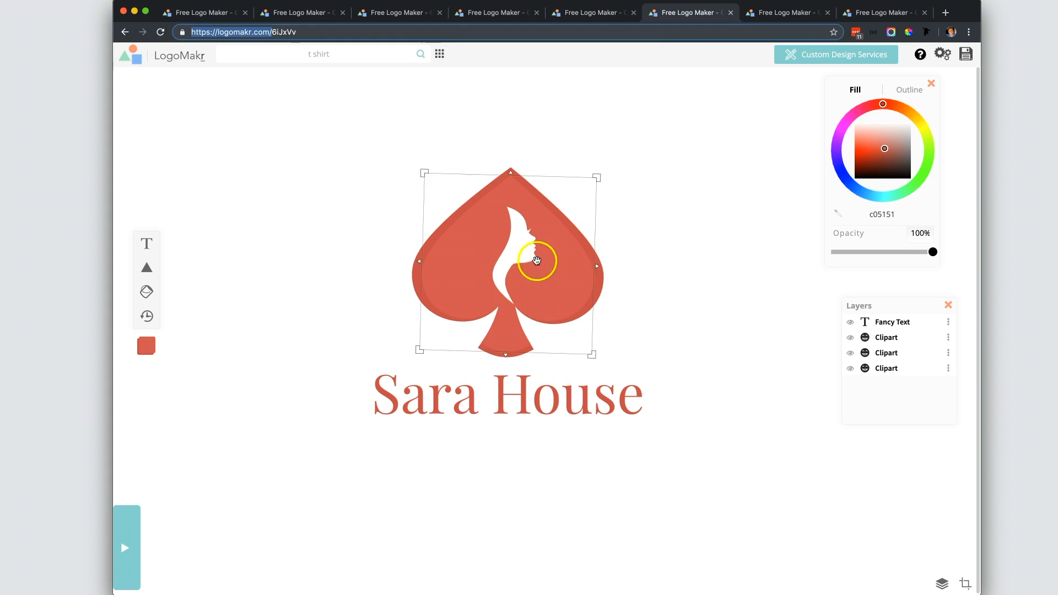
{"action": "mouse_move", "coordinate": [518, 263]}
{"action": "left_mouse_down"}
{"action": "mouse_move", "coordinate": [520, 253]}
{"action": "mouse_move", "coordinate": [657, 207]}
{"action": "mouse_move", "coordinate": [506, 248]}
{"action": "mouse_move", "coordinate": [519, 254]}
{"action": "left_mouse_up"}
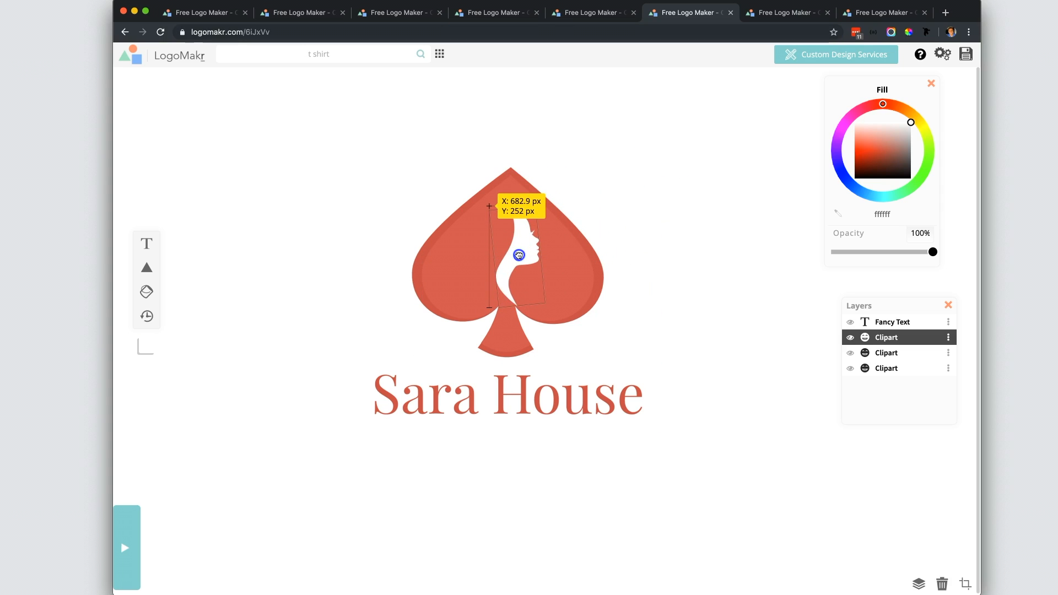
{"action": "left_click", "coordinate": [476, 245]}
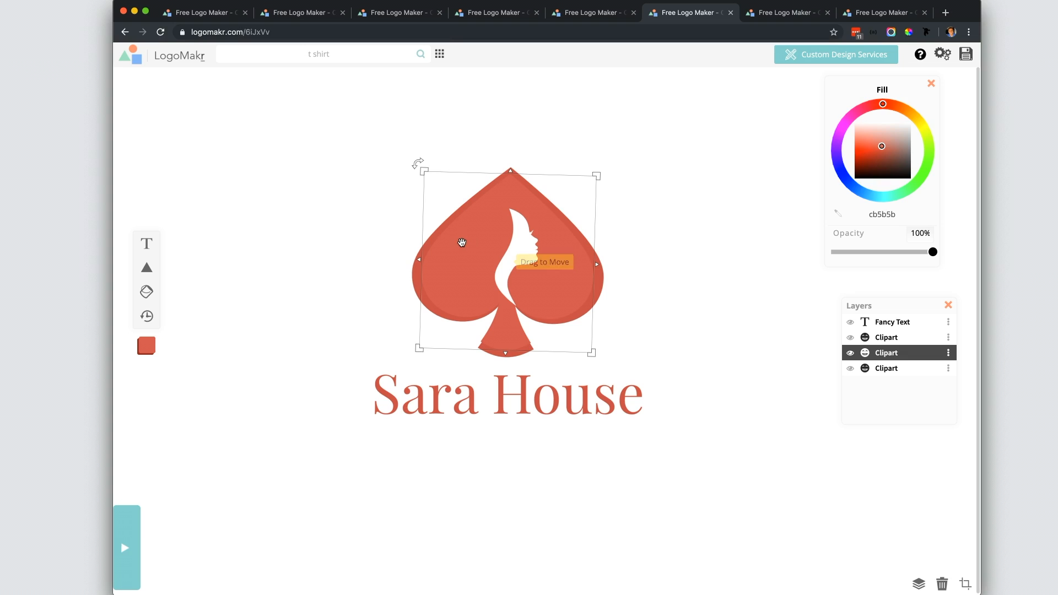
- Pull the lighter and darker spade cliparts apart to expose their layering, and undo both moves
{"action": "mouse_move", "coordinate": [462, 246]}
{"action": "left_mouse_down"}
{"action": "mouse_move", "coordinate": [652, 227]}
{"action": "mouse_move", "coordinate": [466, 243]}
{"action": "left_mouse_up"}
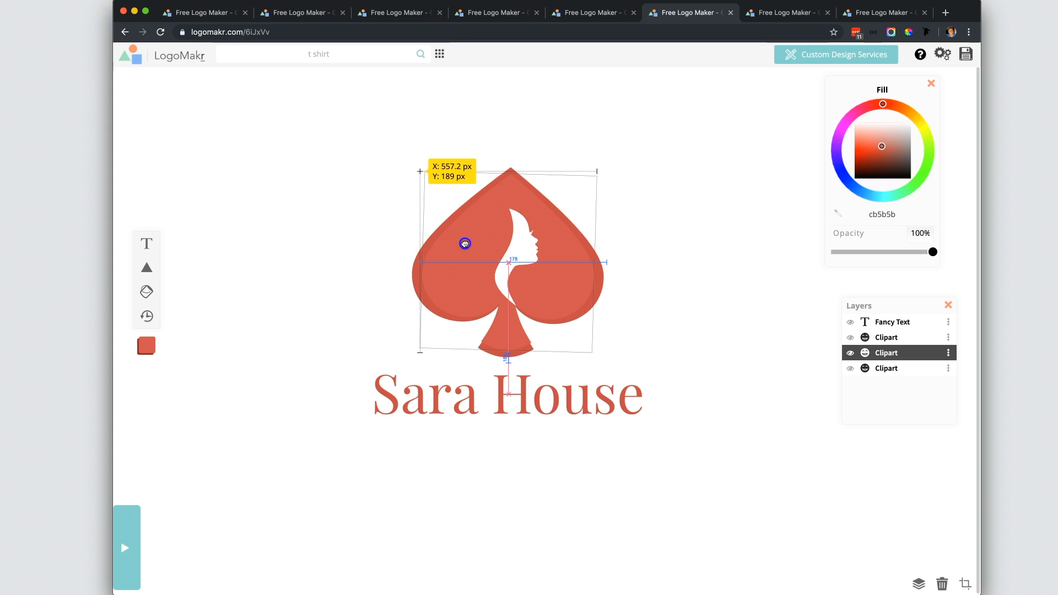
{"action": "left_click_drag", "start_coordinate": [465, 244], "coordinate": [427, 202]}
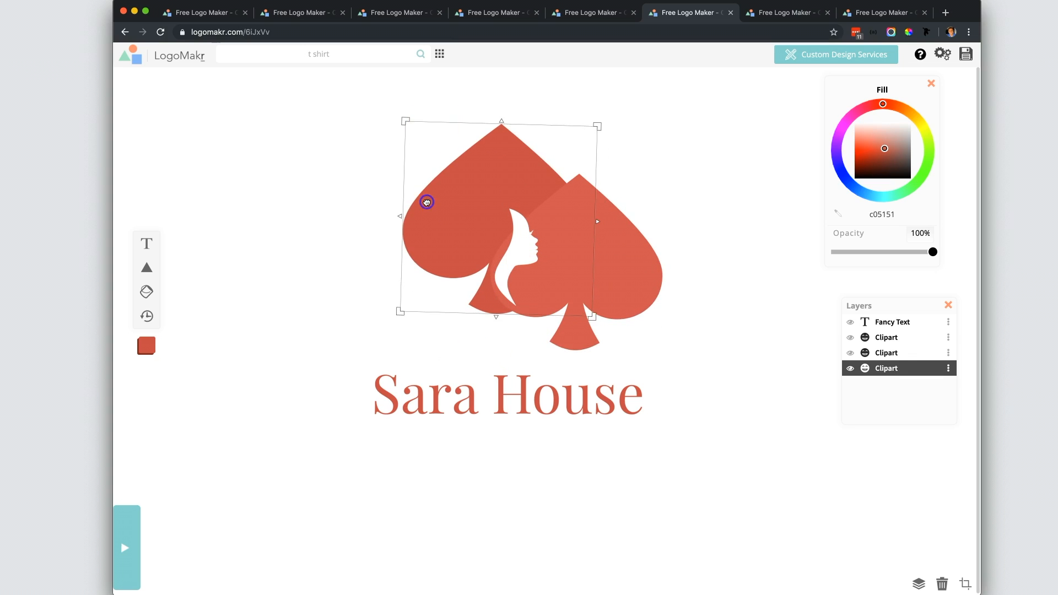
{"action": "key", "text": "super+z"}
{"action": "key", "text": "super+z"}
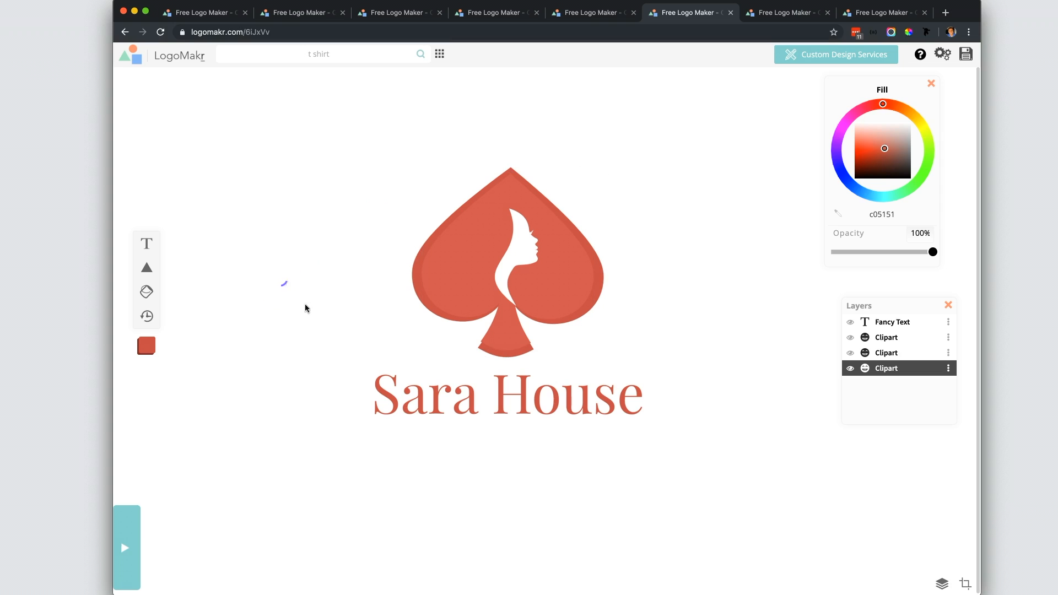
- Examine the darker rear spade that forms the emblem's edge and the Sara House lettering below it
{"action": "left_click", "coordinate": [470, 422]}
{"action": "left_click", "coordinate": [435, 309]}
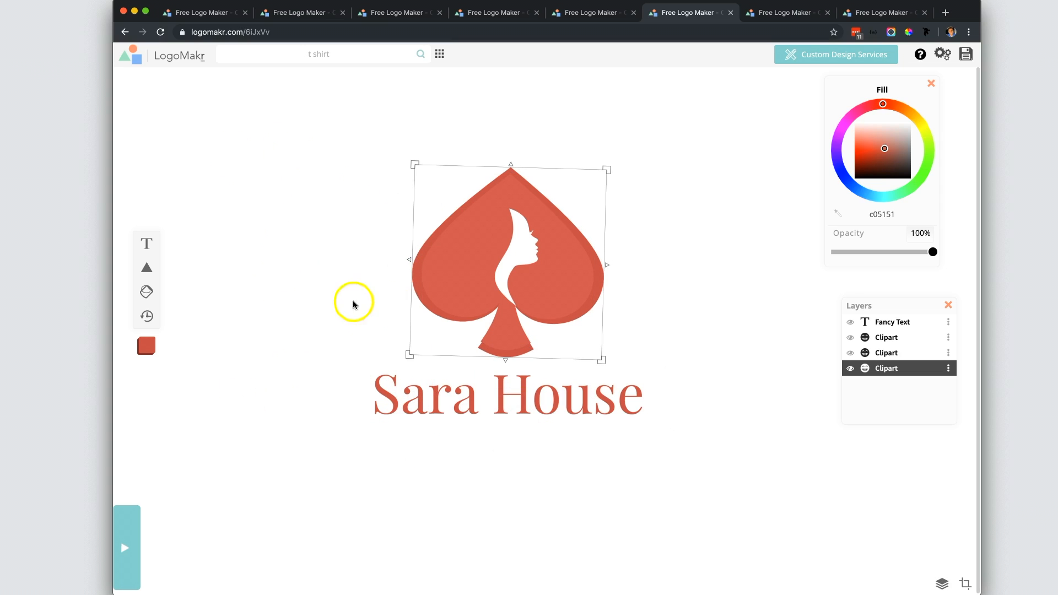
{"action": "left_click_drag", "start_coordinate": [511, 169], "coordinate": [551, 189]}
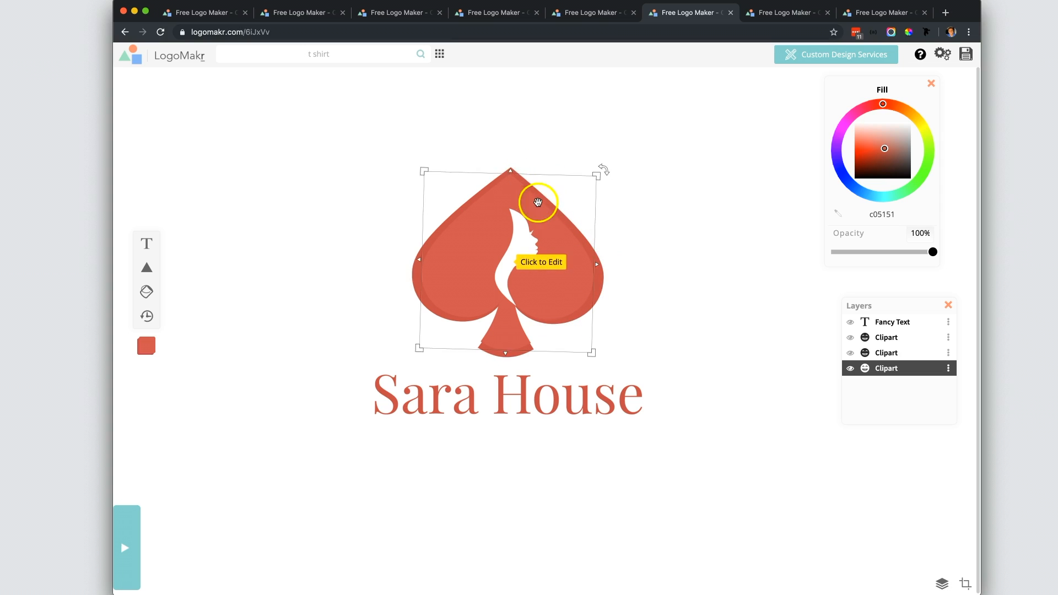
{"action": "left_click", "coordinate": [320, 300]}
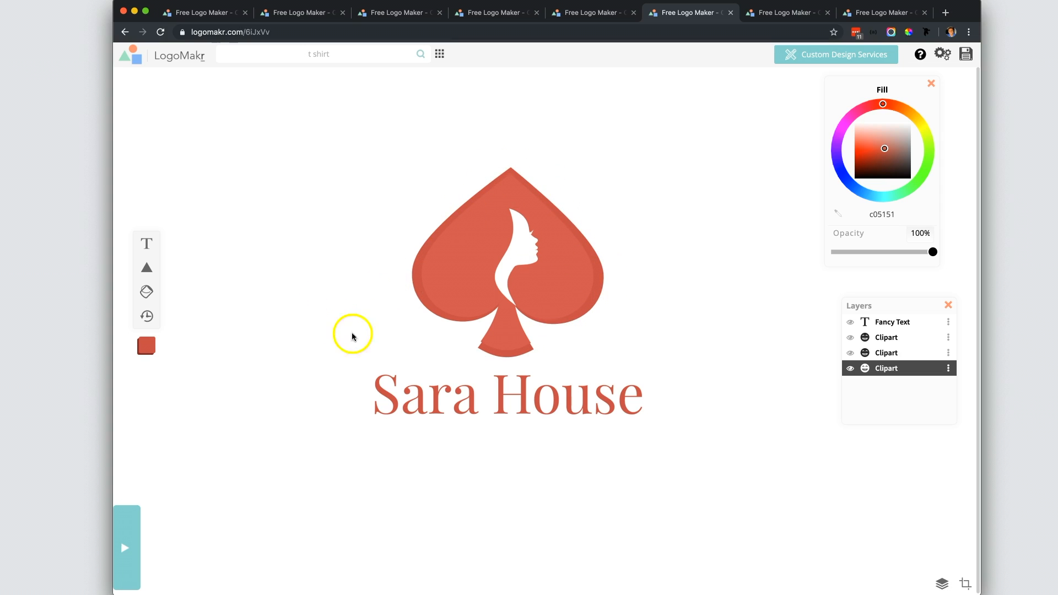
{"action": "left_click", "coordinate": [551, 394]}
{"action": "left_click", "coordinate": [252, 240]}
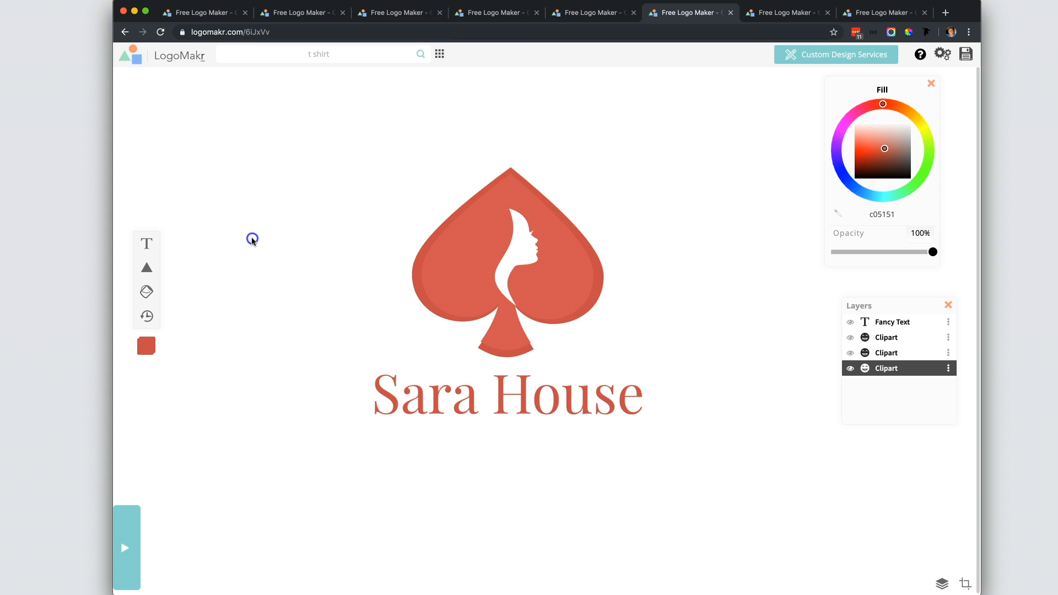
- Switch to the Lobster House logo and nudge the inner cream circle within the darker ring circle
{"action": "left_click", "coordinate": [766, 12]}
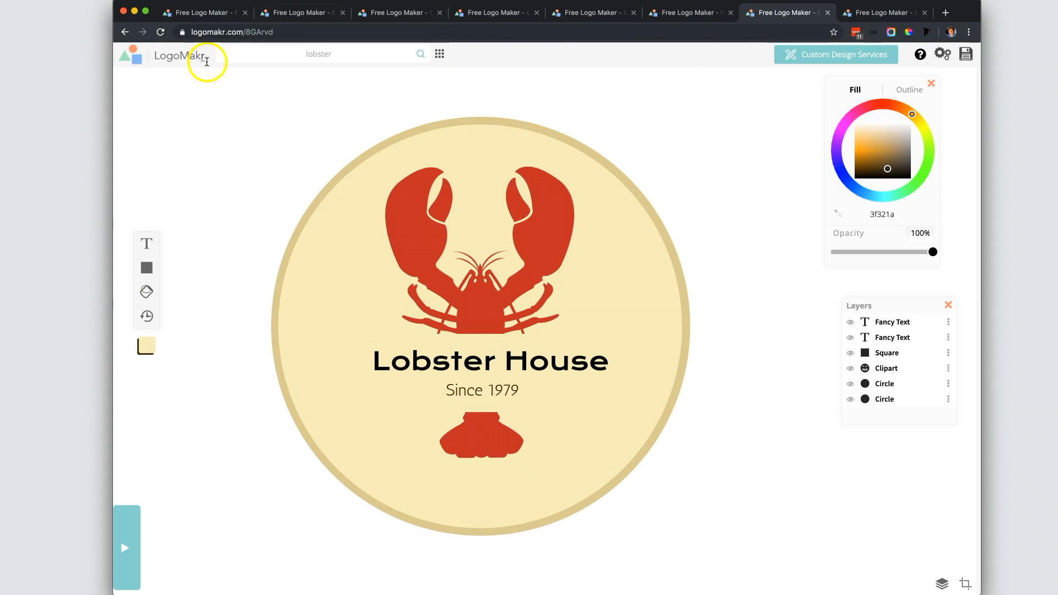
{"action": "mouse_move", "coordinate": [349, 220]}
{"action": "left_mouse_down"}
{"action": "mouse_move", "coordinate": [647, 249]}
{"action": "mouse_move", "coordinate": [356, 230]}
{"action": "left_mouse_up"}
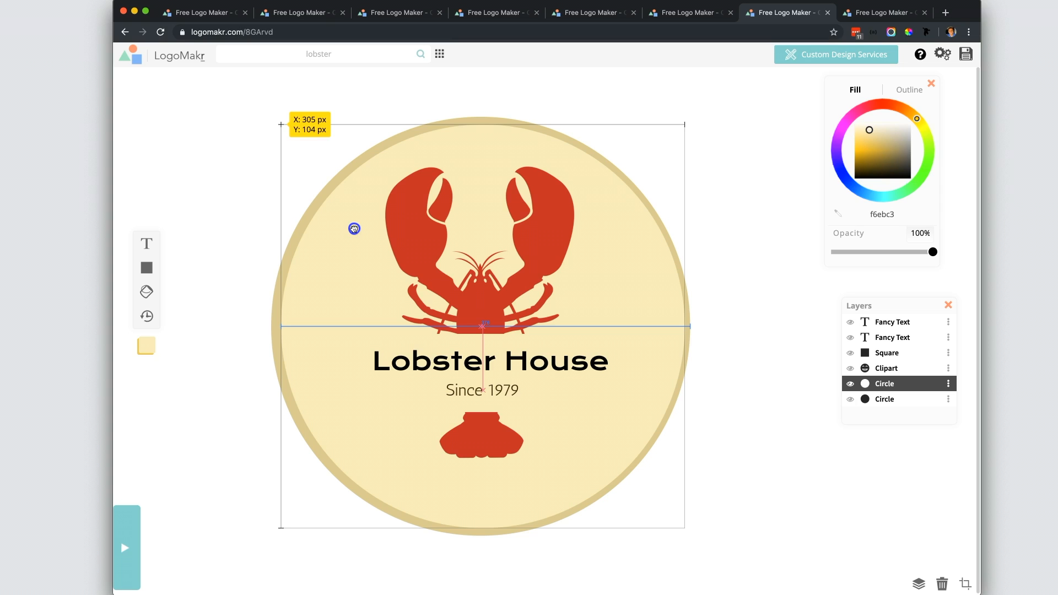
{"action": "left_click_drag", "start_coordinate": [355, 229], "coordinate": [355, 228]}
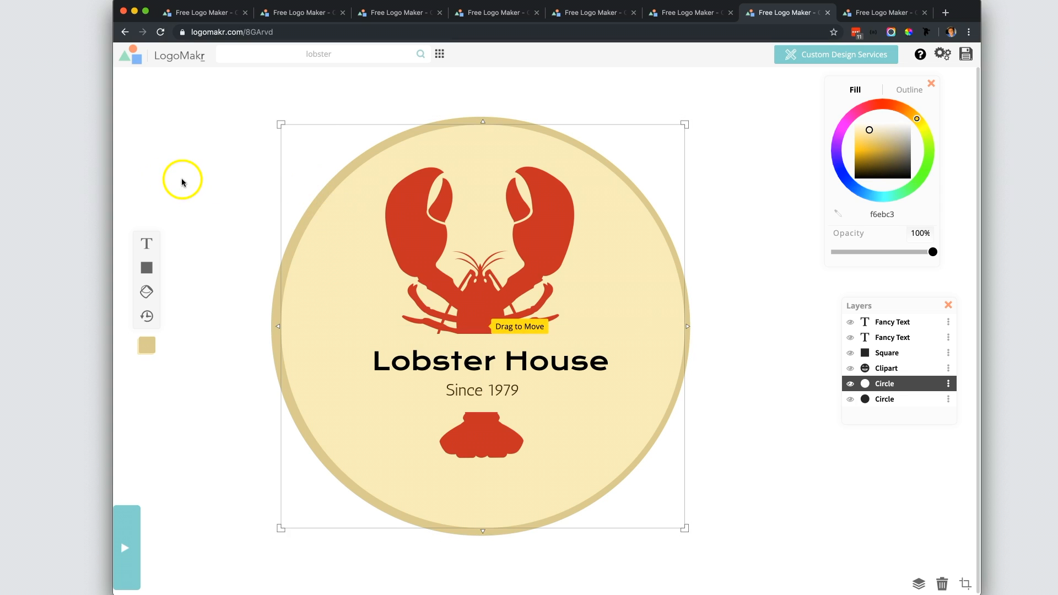
- Shift the red lobster clipart slightly upward and reposition the cream square masking its body behind the Lobster House text
{"action": "left_click", "coordinate": [416, 224]}
{"action": "mouse_move", "coordinate": [414, 223]}
{"action": "left_mouse_down"}
{"action": "mouse_move", "coordinate": [203, 222]}
{"action": "mouse_move", "coordinate": [414, 208]}
{"action": "left_mouse_up"}
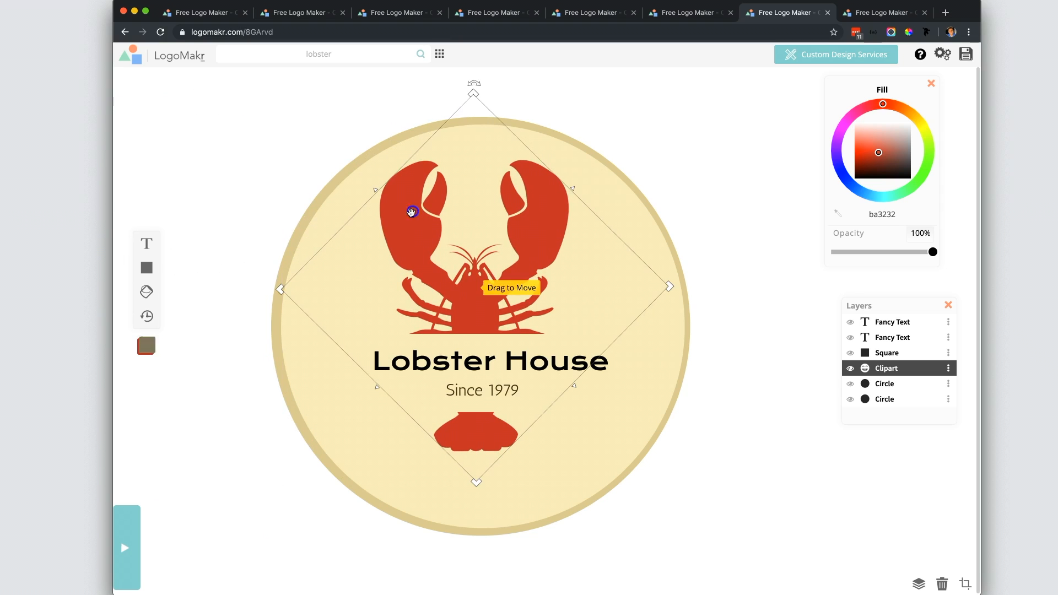
{"action": "mouse_move", "coordinate": [490, 342]}
{"action": "left_mouse_down"}
{"action": "mouse_move", "coordinate": [400, 346]}
{"action": "mouse_move", "coordinate": [433, 332]}
{"action": "mouse_move", "coordinate": [518, 345]}
{"action": "mouse_move", "coordinate": [498, 345]}
{"action": "left_mouse_up"}
{"action": "mouse_move", "coordinate": [383, 398]}
{"action": "left_mouse_down"}
{"action": "mouse_move", "coordinate": [357, 390]}
{"action": "mouse_move", "coordinate": [158, 411]}
{"action": "mouse_move", "coordinate": [133, 429]}
{"action": "mouse_move", "coordinate": [271, 396]}
{"action": "mouse_move", "coordinate": [449, 389]}
{"action": "mouse_move", "coordinate": [381, 390]}
{"action": "left_mouse_up"}
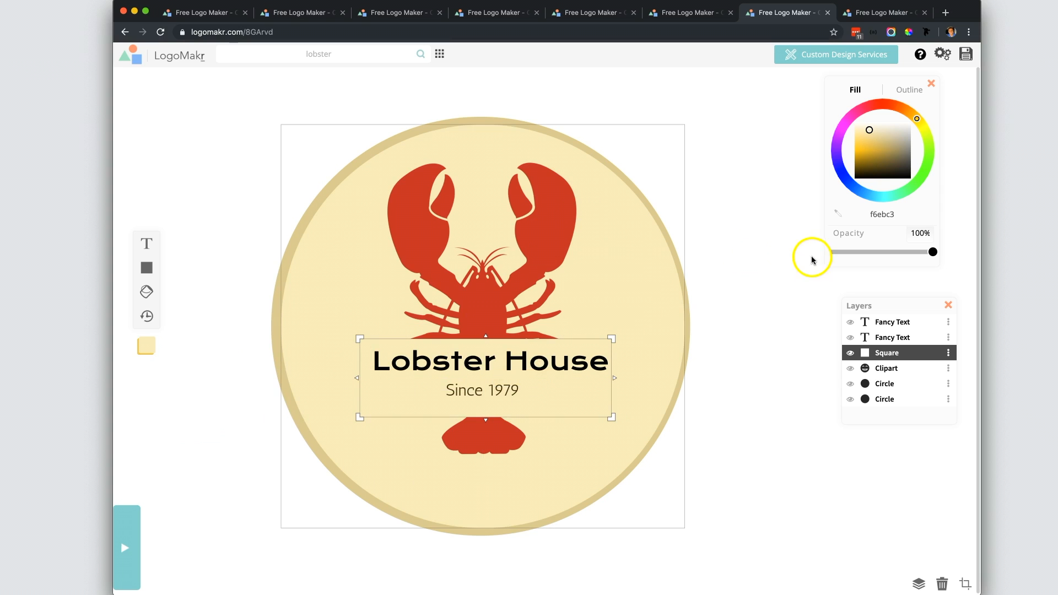
- Compare the fonts of the Lobster House title and the Since 1979 line beneath it
{"action": "left_click", "coordinate": [544, 361]}
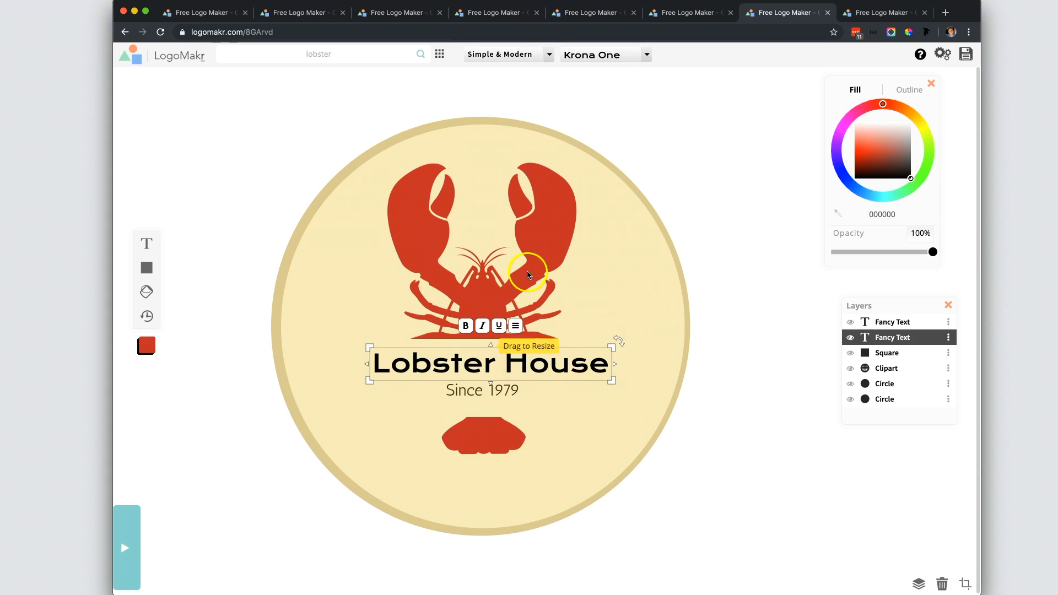
{"action": "left_click", "coordinate": [484, 390]}
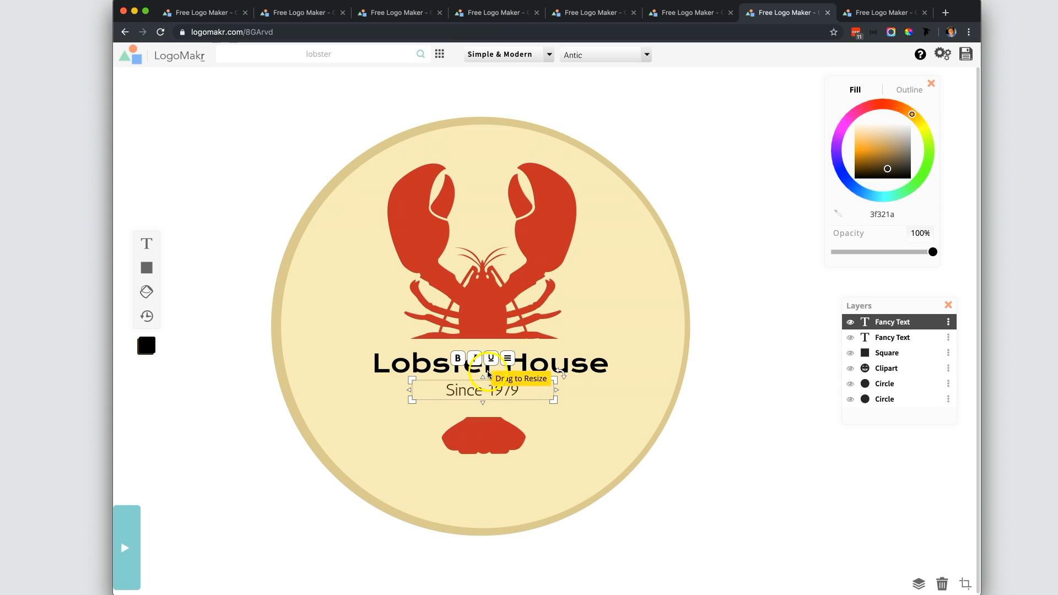
{"action": "left_click", "coordinate": [529, 361]}
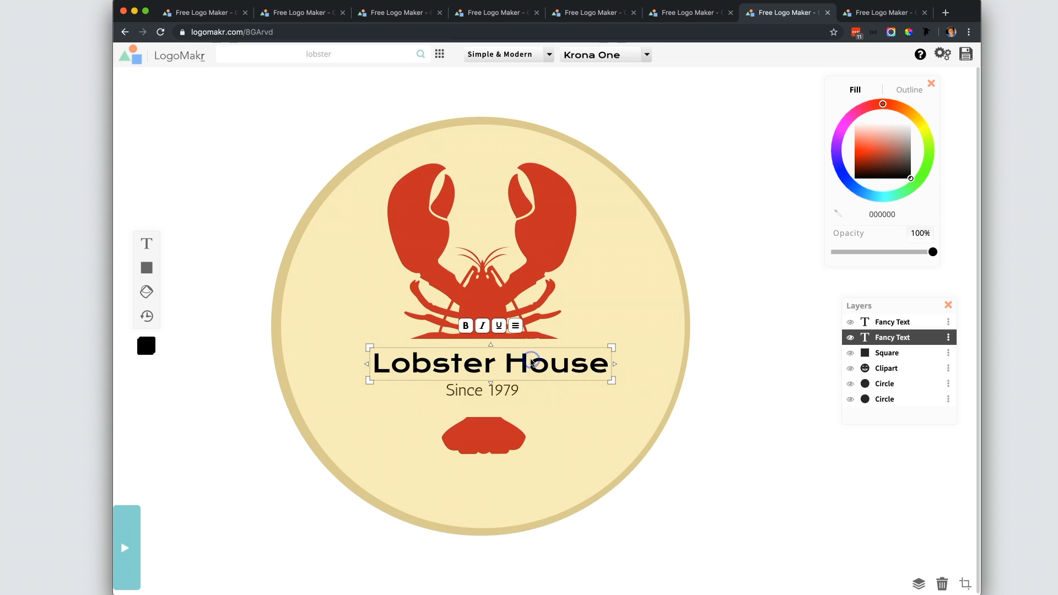
{"action": "left_click", "coordinate": [500, 391]}
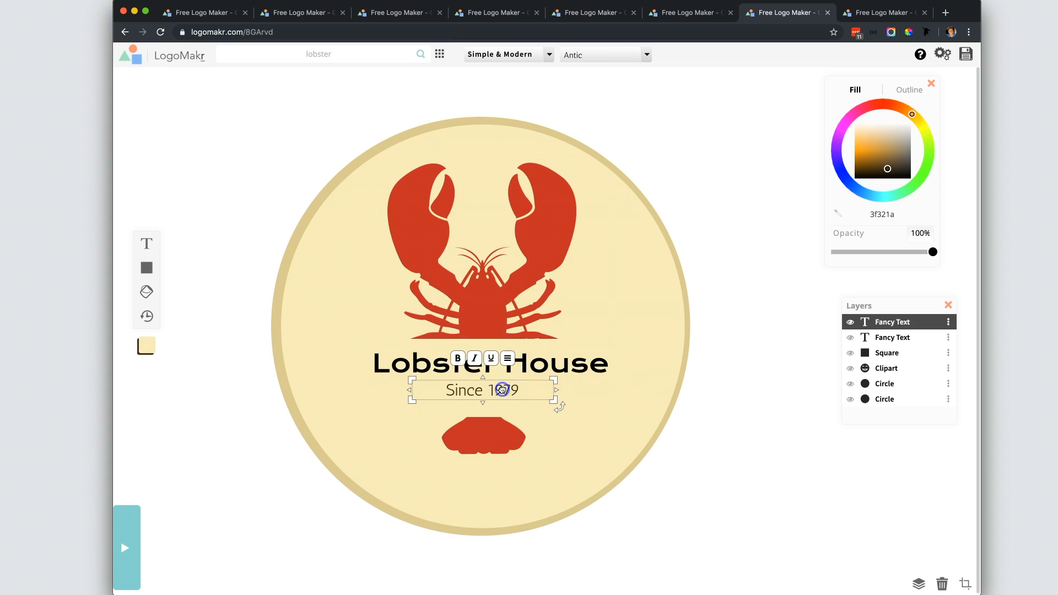
{"action": "left_click", "coordinate": [569, 365]}
{"action": "left_click", "coordinate": [768, 229]}
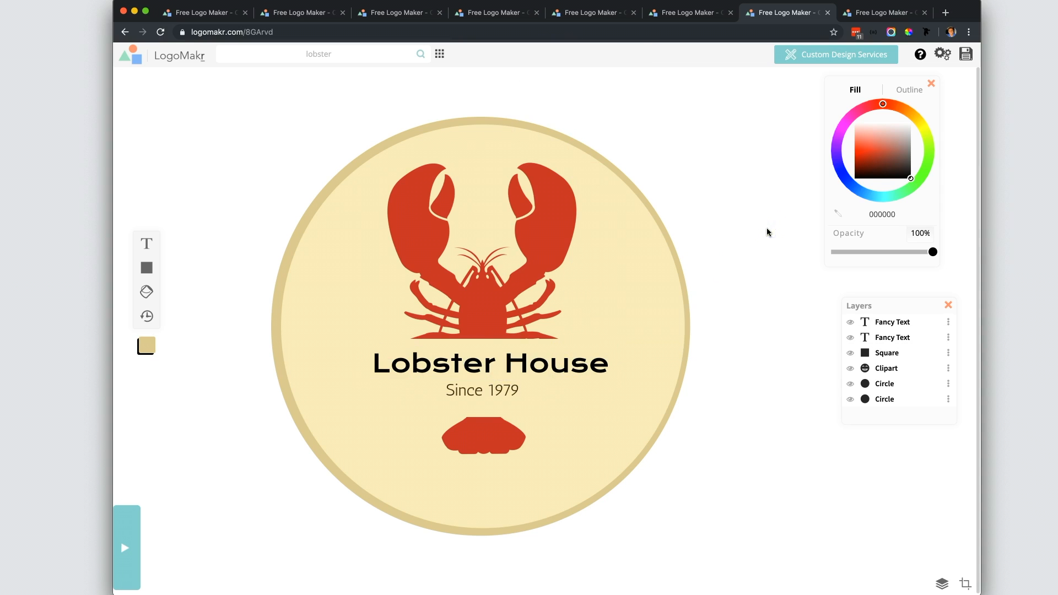
- Undo the last two position changes in the Lobster House logo, restoring the title and the cream masking square
{"action": "key", "text": "super+z"}
{"action": "key", "text": "super+z"}
{"action": "left_click", "coordinate": [785, 277]}
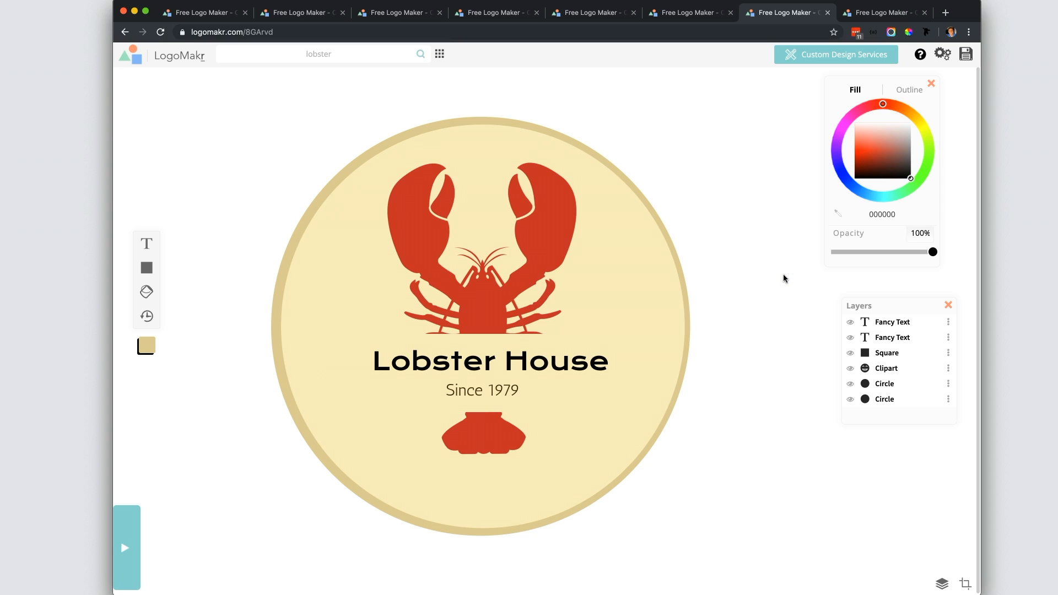
- Switch to the design checklist and review its five criteria, from Unique & original to Easily visible
{"action": "left_click", "coordinate": [866, 13]}
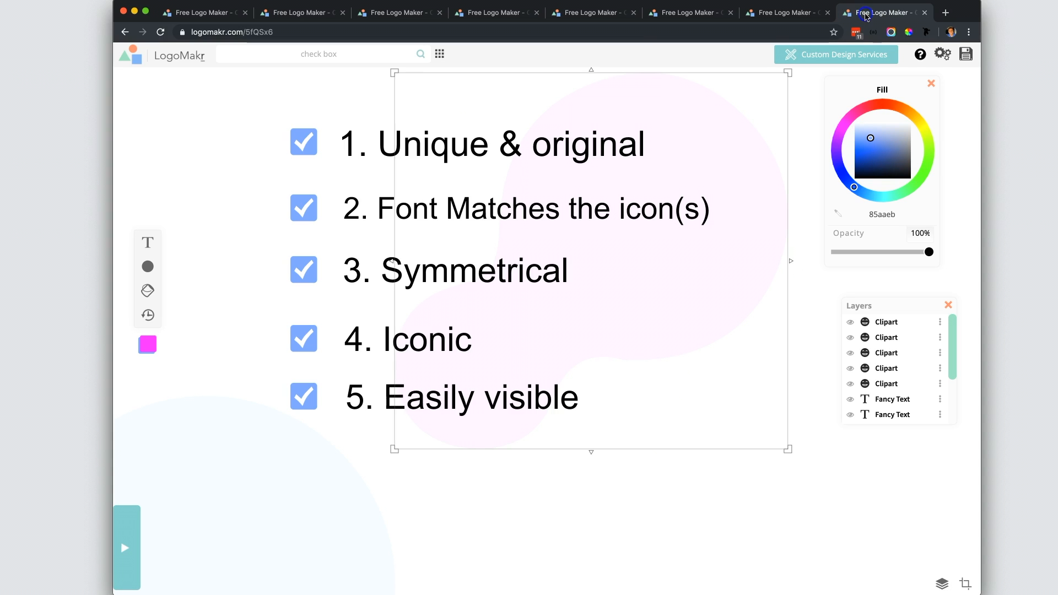
{"action": "left_click", "coordinate": [276, 135]}
{"action": "left_click", "coordinate": [472, 146]}
{"action": "left_click", "coordinate": [379, 222]}
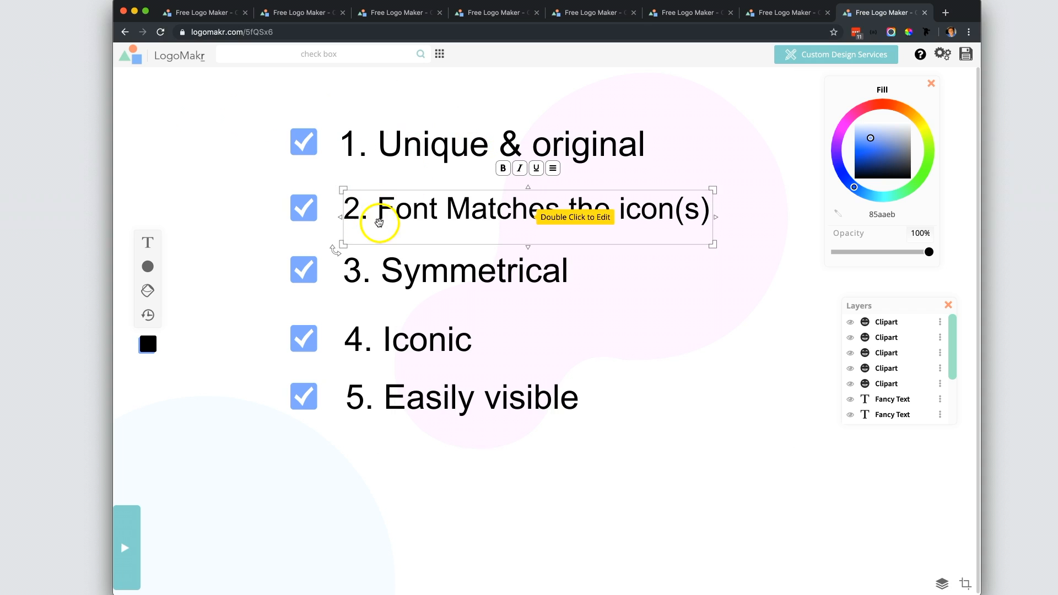
{"action": "left_click", "coordinate": [397, 288]}
{"action": "left_click", "coordinate": [473, 278]}
{"action": "left_click", "coordinate": [407, 338]}
{"action": "left_click", "coordinate": [406, 420]}
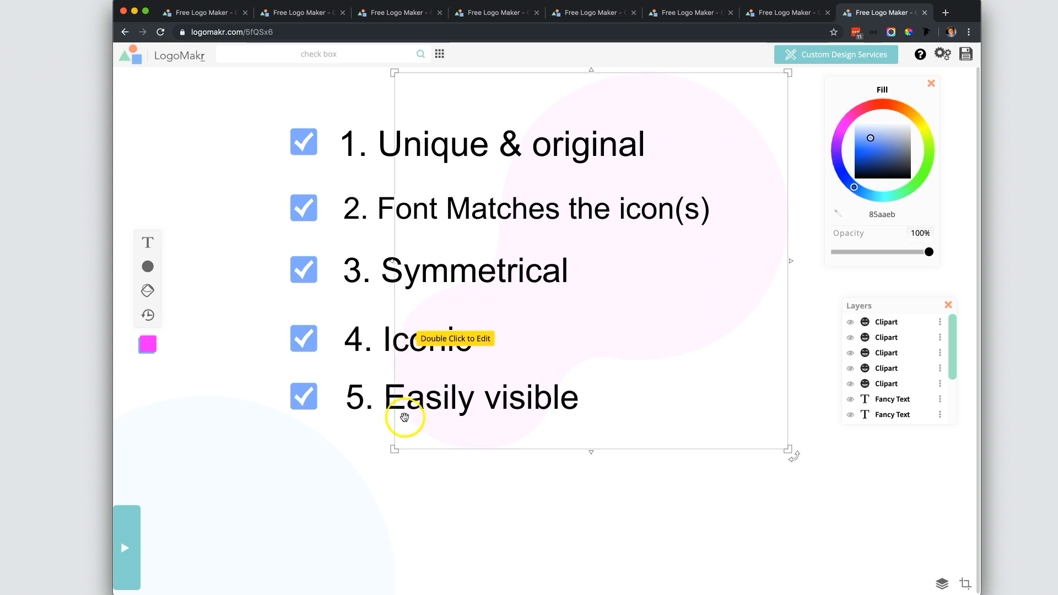
{"action": "left_click", "coordinate": [414, 410]}
{"action": "left_click", "coordinate": [574, 111]}
- Return to the Sara House logo and examine its spade emblem against the checklist criteria
{"action": "left_click", "coordinate": [674, 13]}
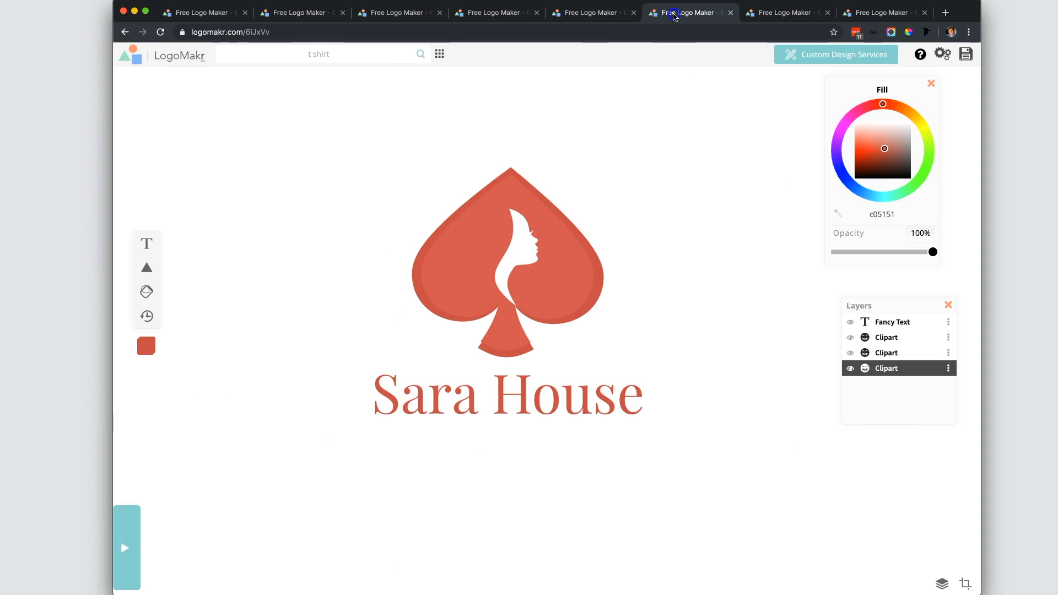
{"action": "left_click_drag", "start_coordinate": [644, 128], "coordinate": [408, 338]}
{"action": "left_click", "coordinate": [319, 265]}
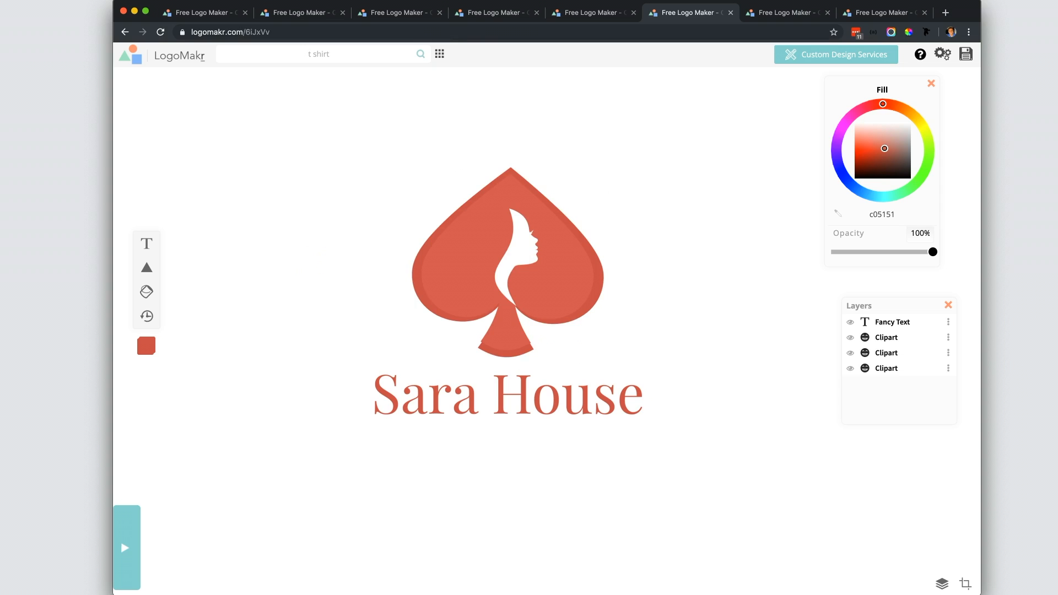
- Look through the other example logos again, including Inner Balance and Sara House, ending on Lobster House
{"action": "left_click", "coordinate": [483, 12]}
{"action": "left_click", "coordinate": [600, 11]}
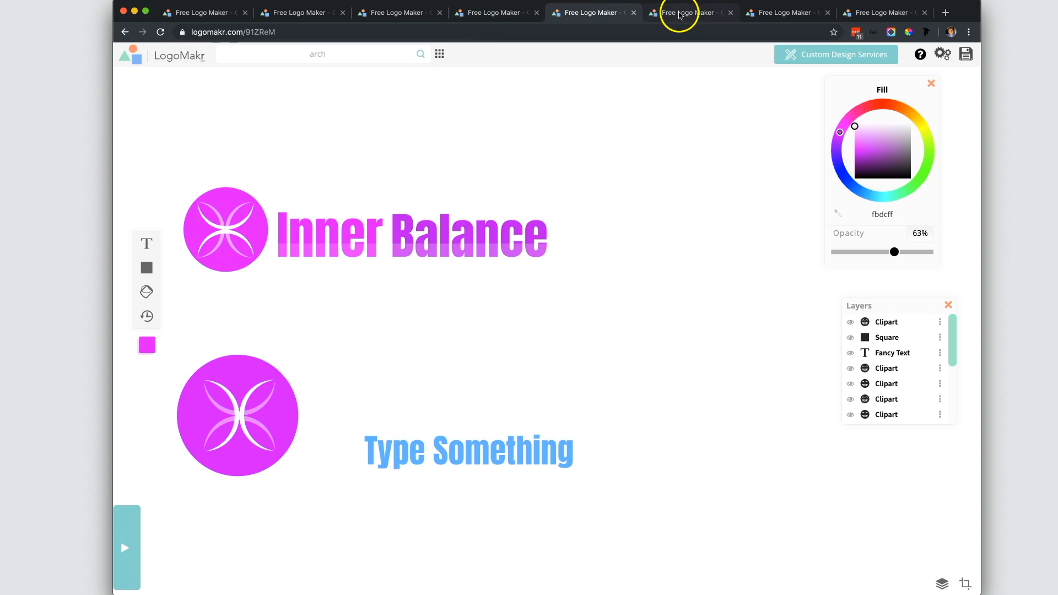
{"action": "left_click", "coordinate": [678, 12]}
{"action": "left_click", "coordinate": [770, 17]}
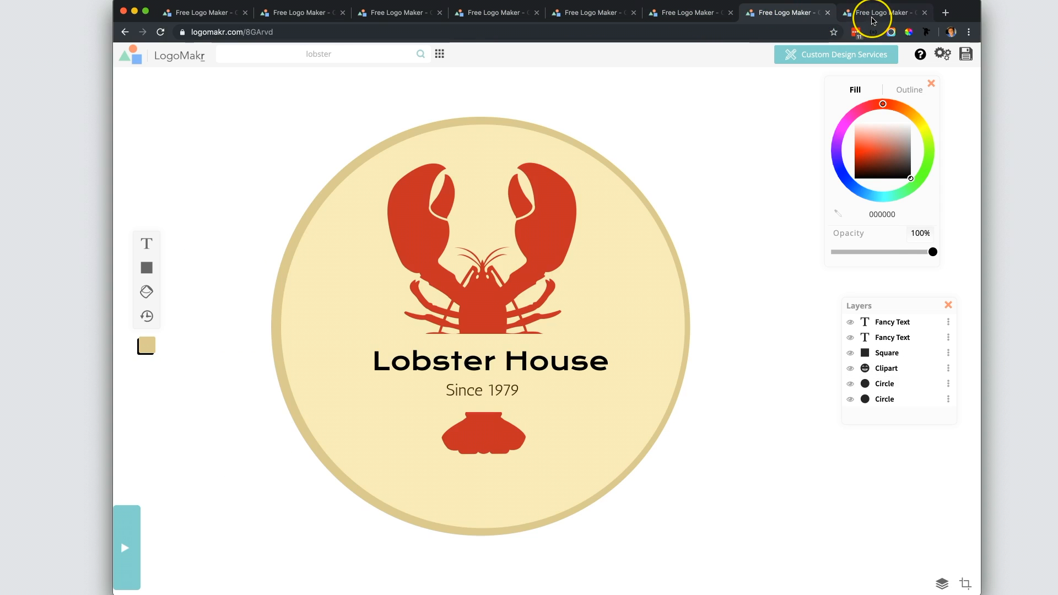